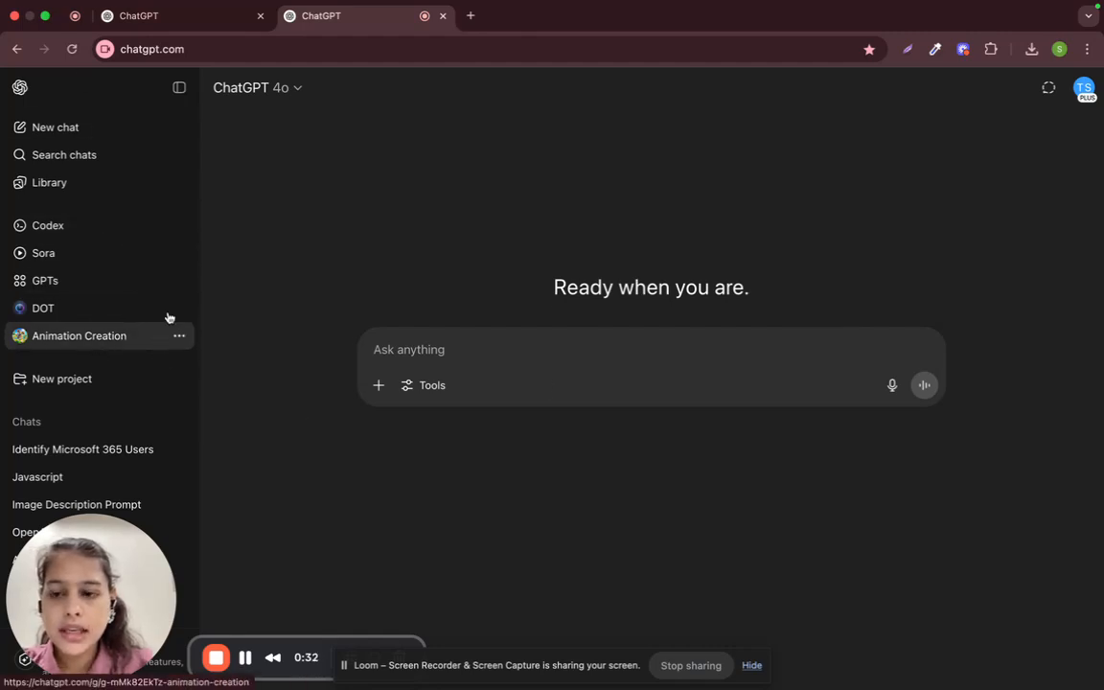
Open the GPTs directory and look over the featured top picks.
{"action": "left_click", "coordinate": [74, 286]}
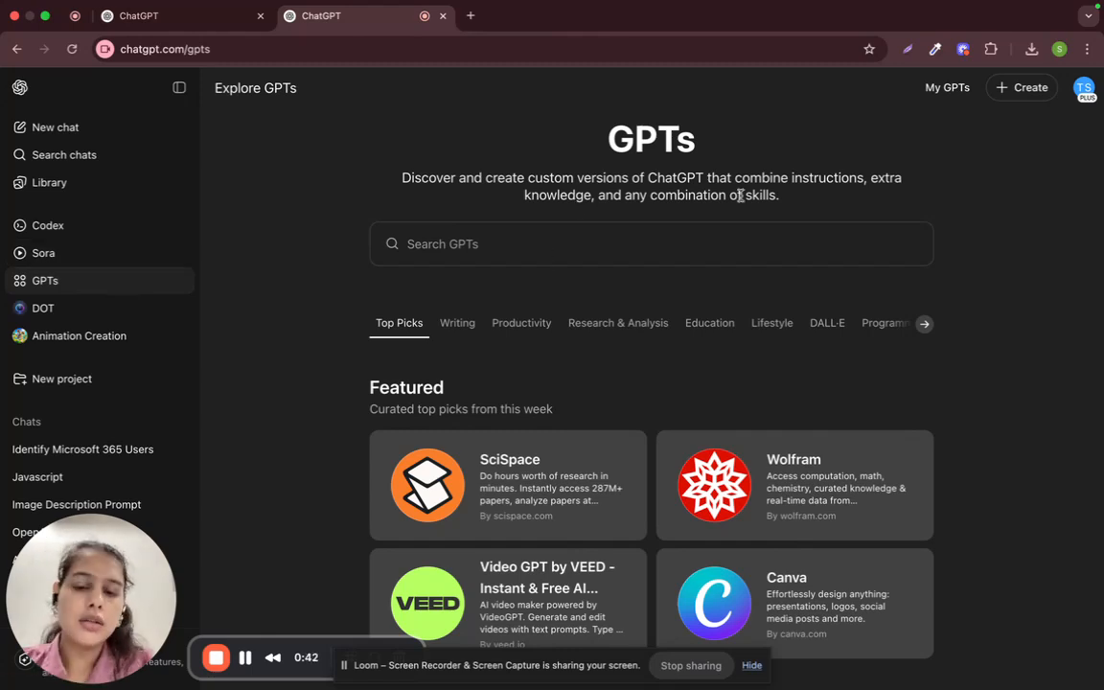
{"action": "scroll", "coordinate": [748, 379], "scroll_direction": "down", "scroll_amount": 2}
{"action": "scroll", "coordinate": [747, 380], "scroll_direction": "down", "scroll_amount": 3}
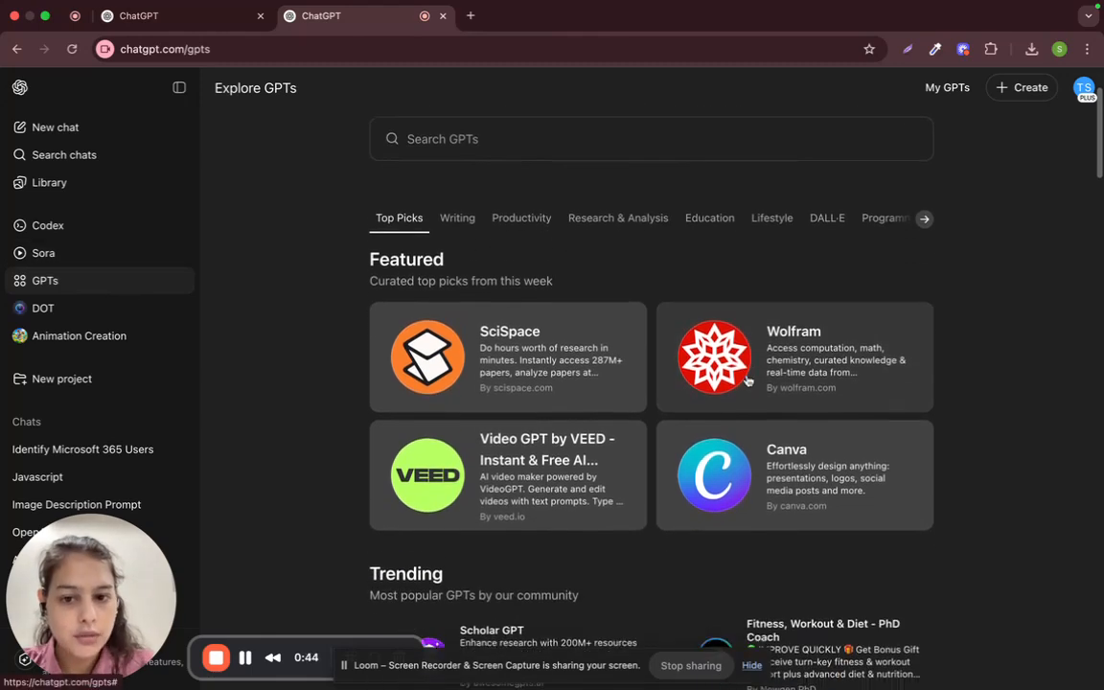
{"action": "scroll", "coordinate": [748, 381], "scroll_direction": "up", "scroll_amount": 3}
{"action": "scroll", "coordinate": [748, 381], "scroll_direction": "down", "scroll_amount": 3}
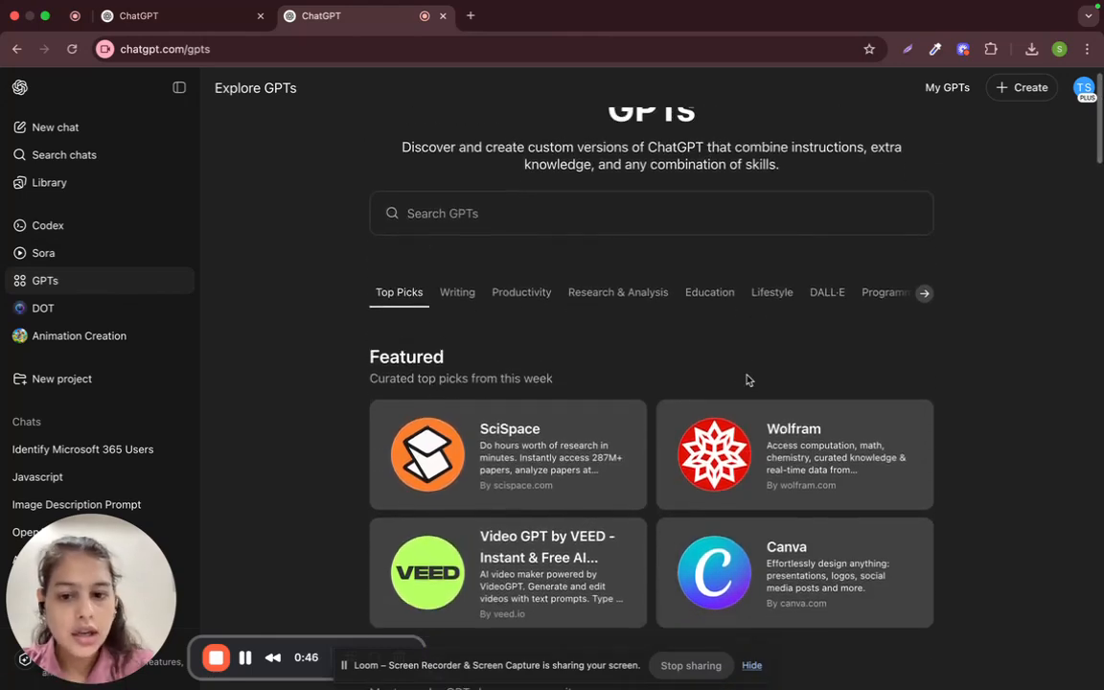
{"action": "scroll", "coordinate": [749, 382], "scroll_direction": "up", "scroll_amount": 2}
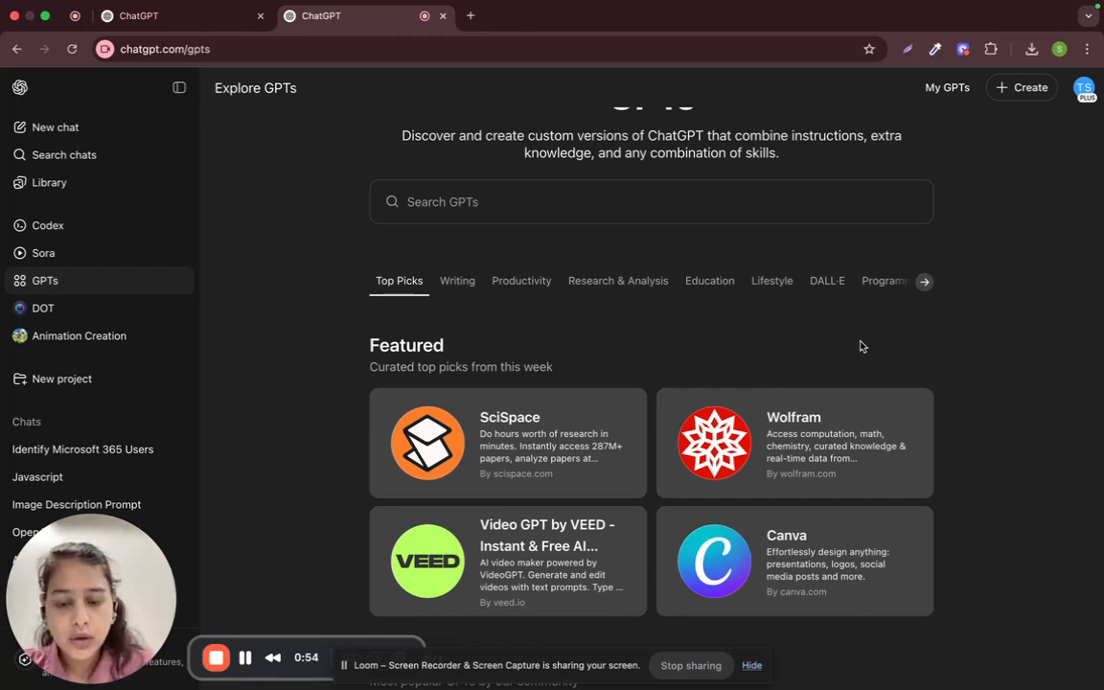
{"action": "scroll", "coordinate": [861, 346], "scroll_direction": "up", "scroll_amount": 1}
{"action": "scroll", "coordinate": [860, 346], "scroll_direction": "down", "scroll_amount": 4}
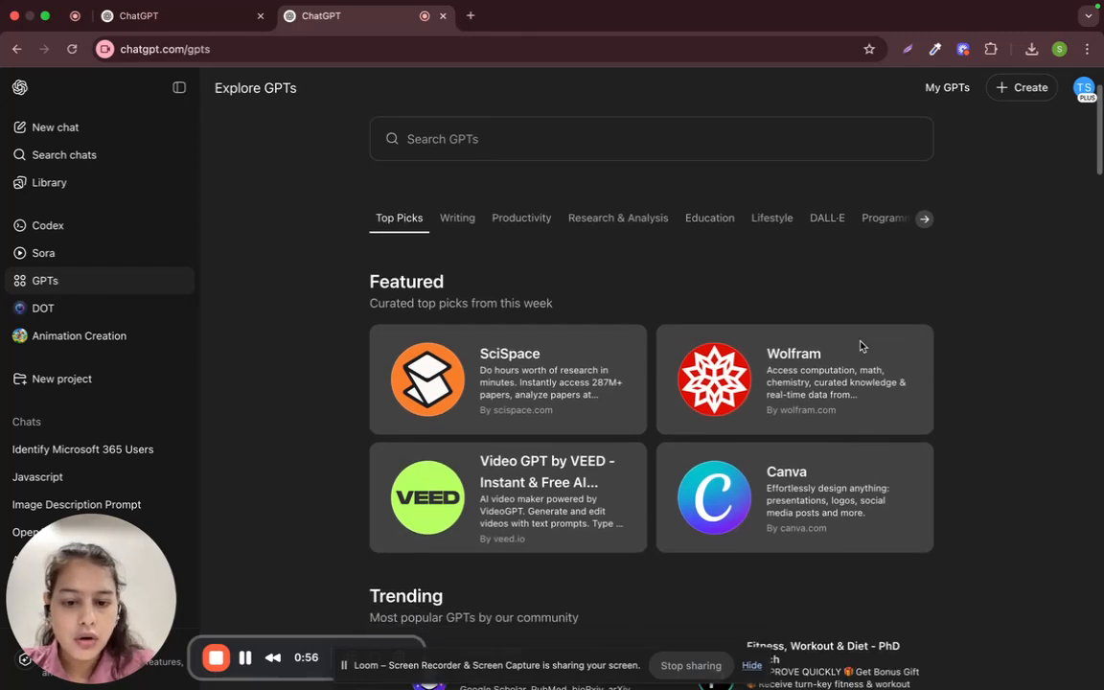
{"action": "scroll", "coordinate": [861, 345], "scroll_direction": "down", "scroll_amount": 3}
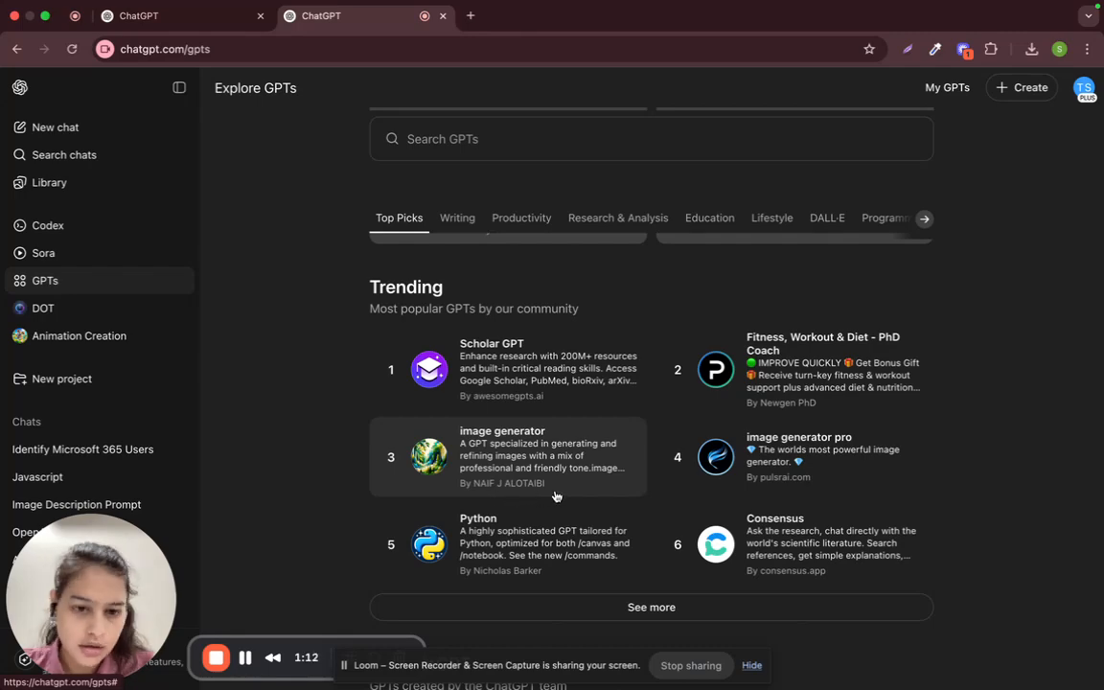
Expand the Trending list of community GPTs and browse it along with the By ChatGPT and Writing sections.
{"action": "scroll", "coordinate": [569, 492], "scroll_direction": "down", "scroll_amount": 2}
{"action": "scroll", "coordinate": [571, 494], "scroll_direction": "down", "scroll_amount": 3}
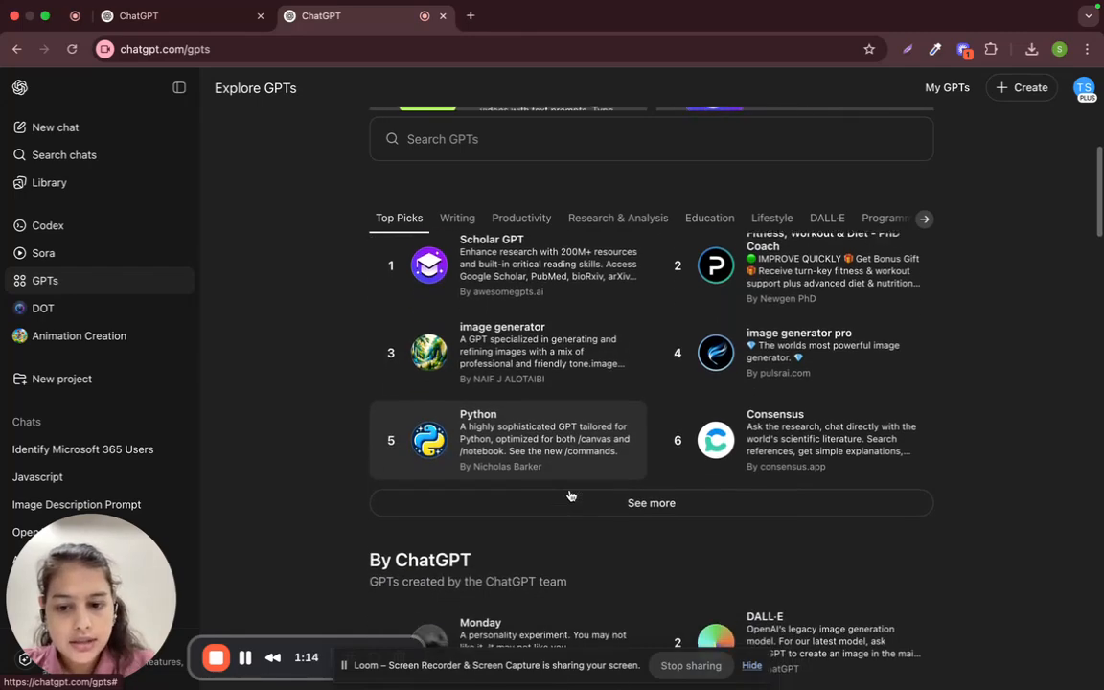
{"action": "left_click", "coordinate": [641, 470]}
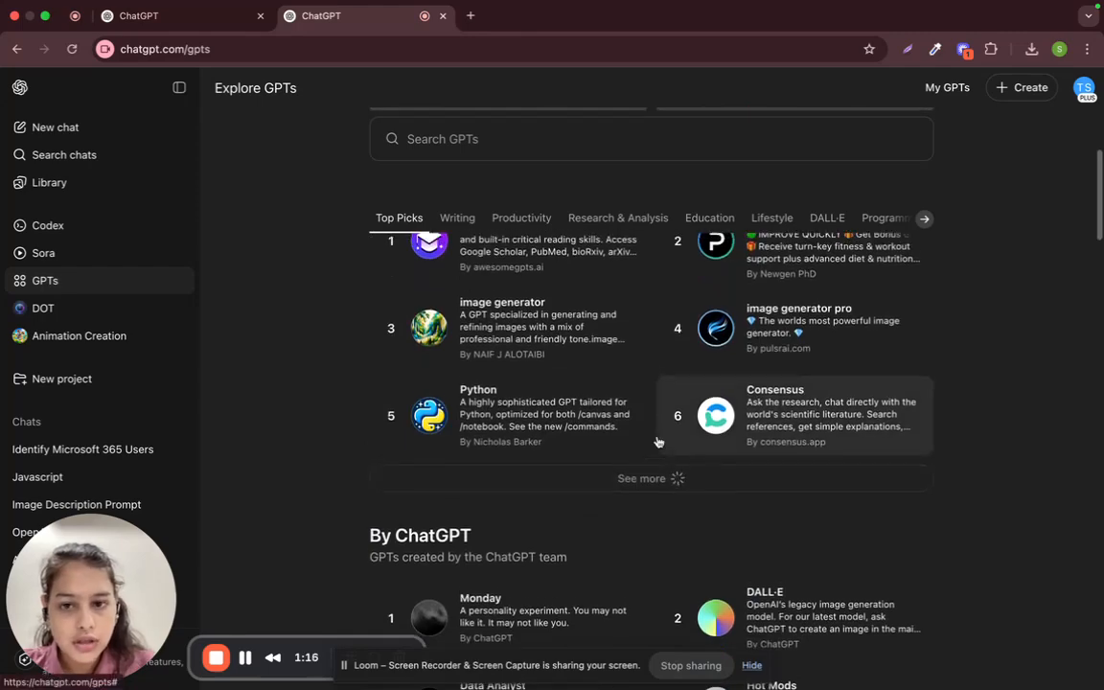
{"action": "scroll", "coordinate": [656, 442], "scroll_direction": "down", "scroll_amount": 4}
{"action": "scroll", "coordinate": [658, 442], "scroll_direction": "down", "scroll_amount": 2}
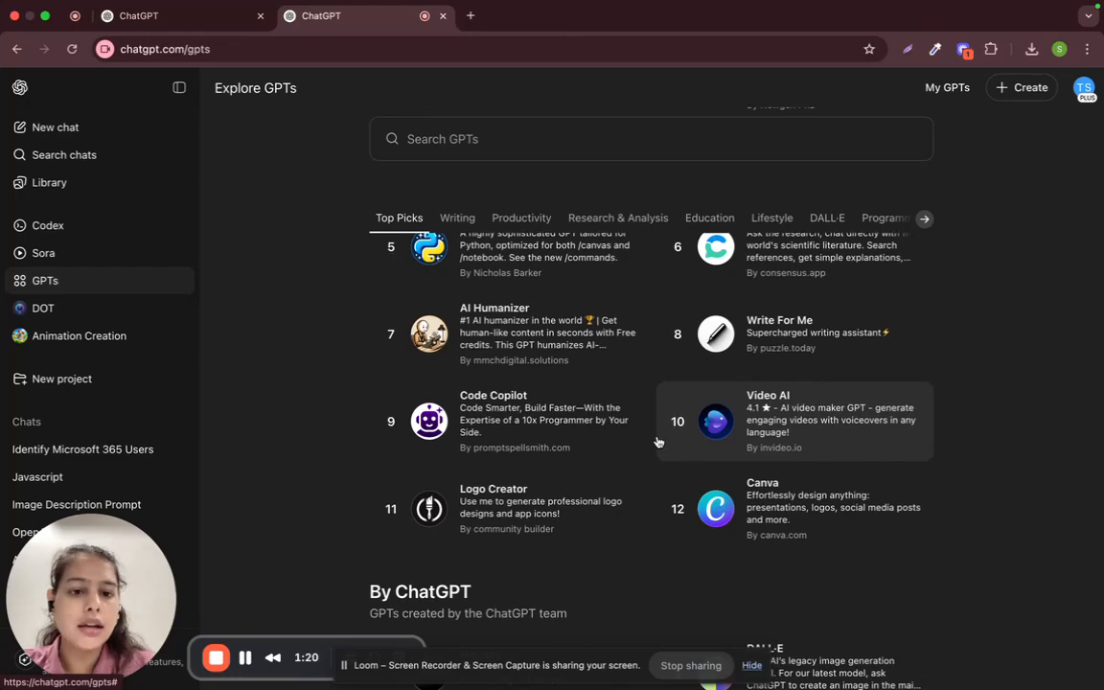
{"action": "scroll", "coordinate": [657, 440], "scroll_direction": "down", "scroll_amount": 15}
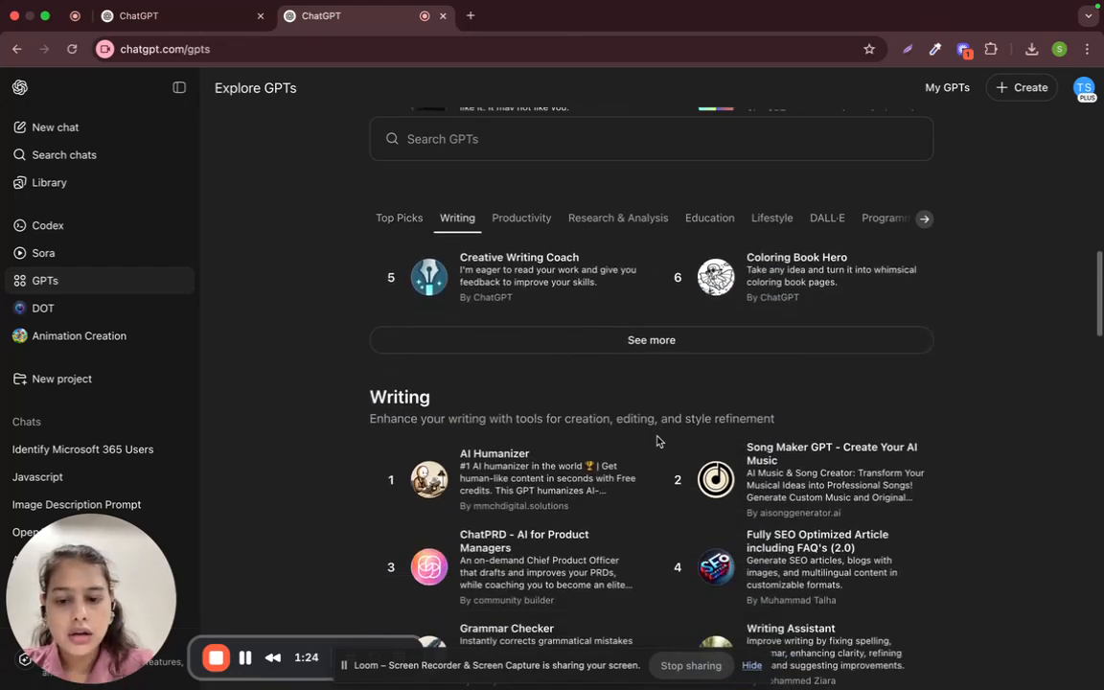
{"action": "scroll", "coordinate": [658, 440], "scroll_direction": "up", "scroll_amount": 20}
{"action": "scroll", "coordinate": [657, 441], "scroll_direction": "up", "scroll_amount": 15}
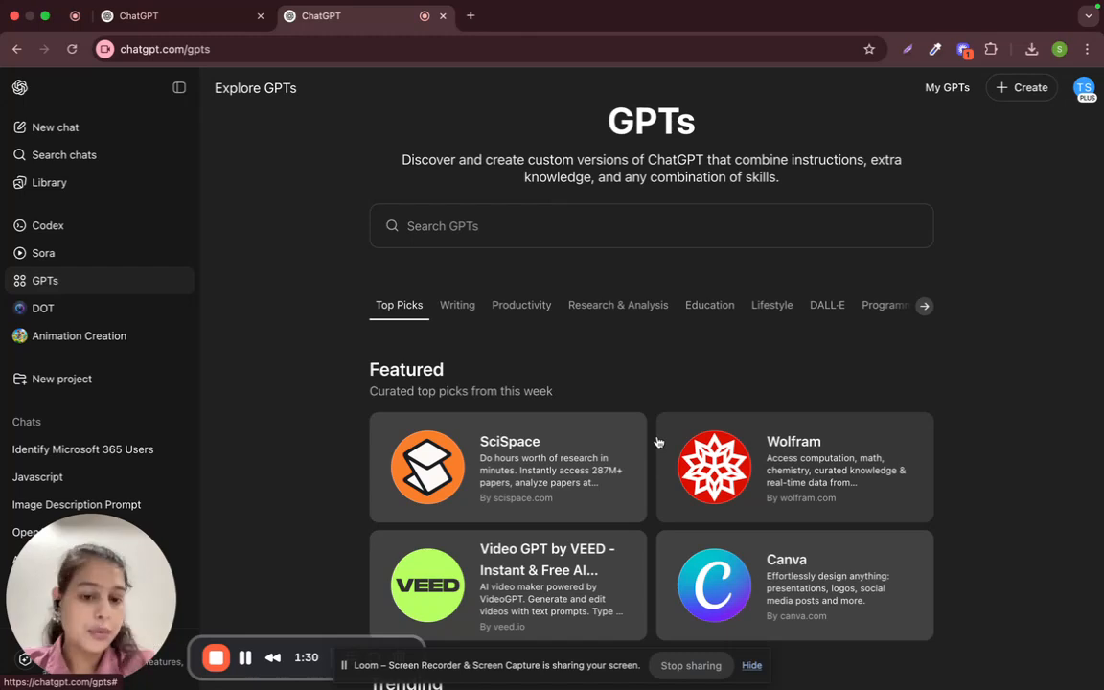
{"action": "scroll", "coordinate": [656, 443], "scroll_direction": "down", "scroll_amount": 2}
{"action": "scroll", "coordinate": [657, 443], "scroll_direction": "up", "scroll_amount": 3}
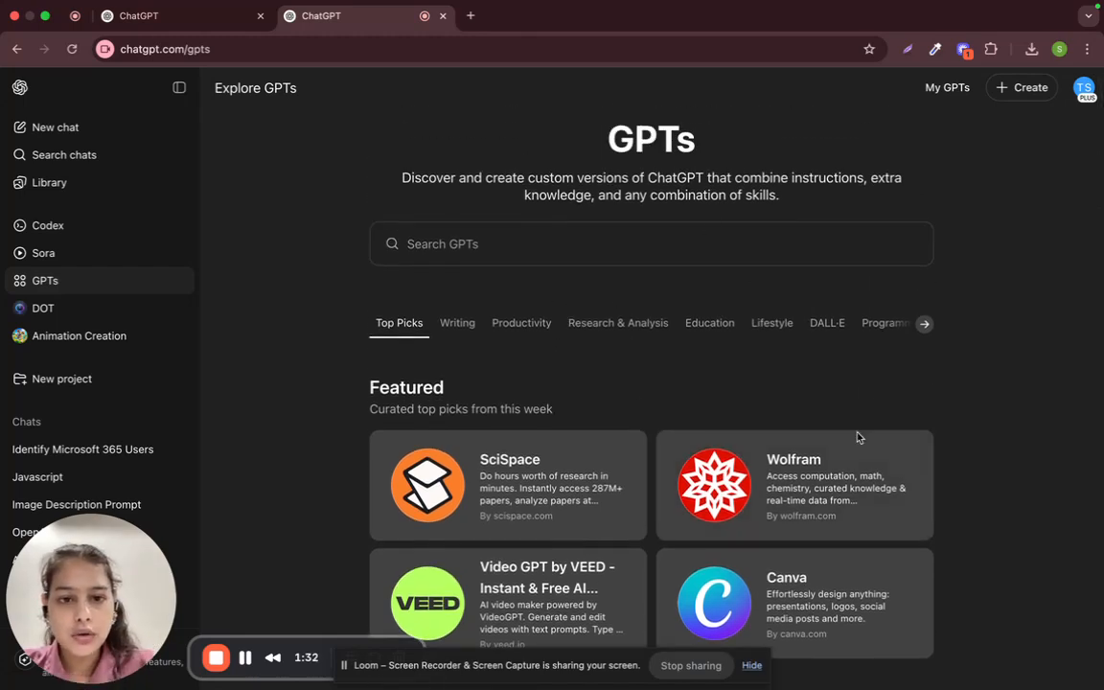
Start a new GPT and review its configuration fields, returning to the conversational Create view.
{"action": "left_click", "coordinate": [1017, 91]}
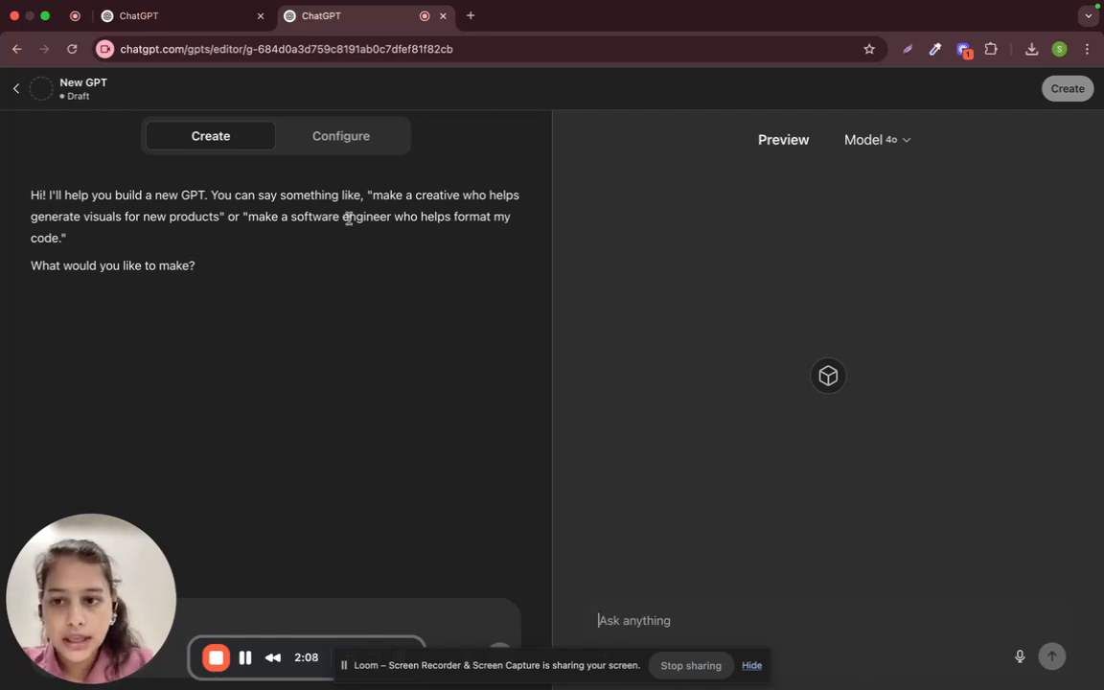
{"action": "left_click", "coordinate": [347, 149]}
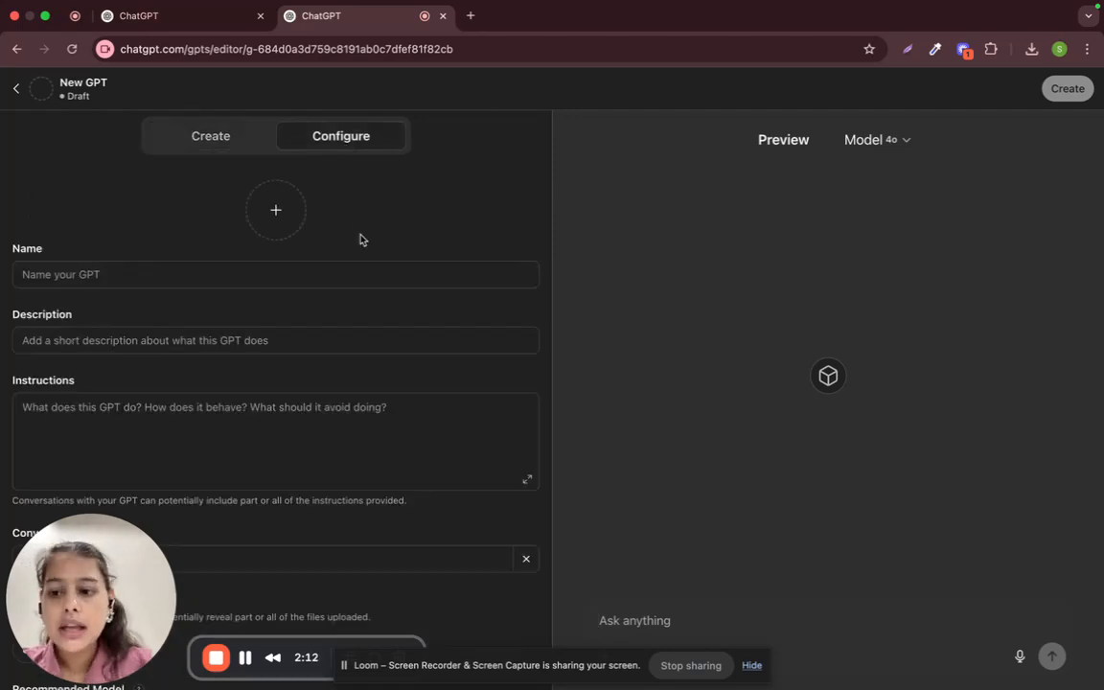
{"action": "scroll", "coordinate": [360, 239], "scroll_direction": "down", "scroll_amount": 5}
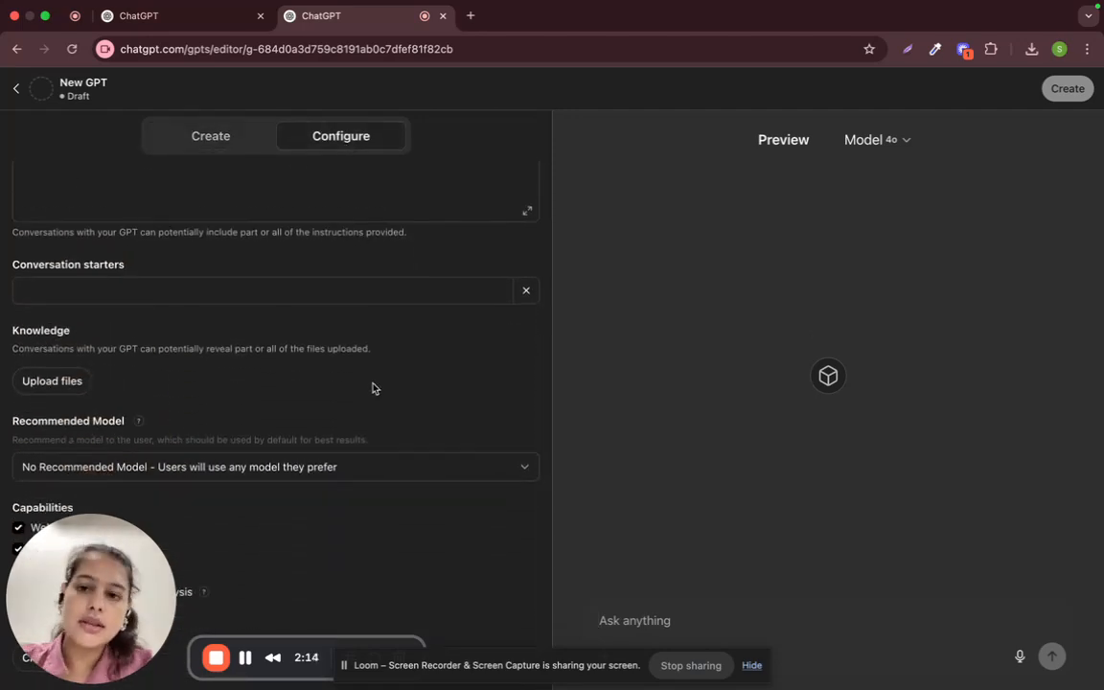
{"action": "left_click", "coordinate": [188, 138]}
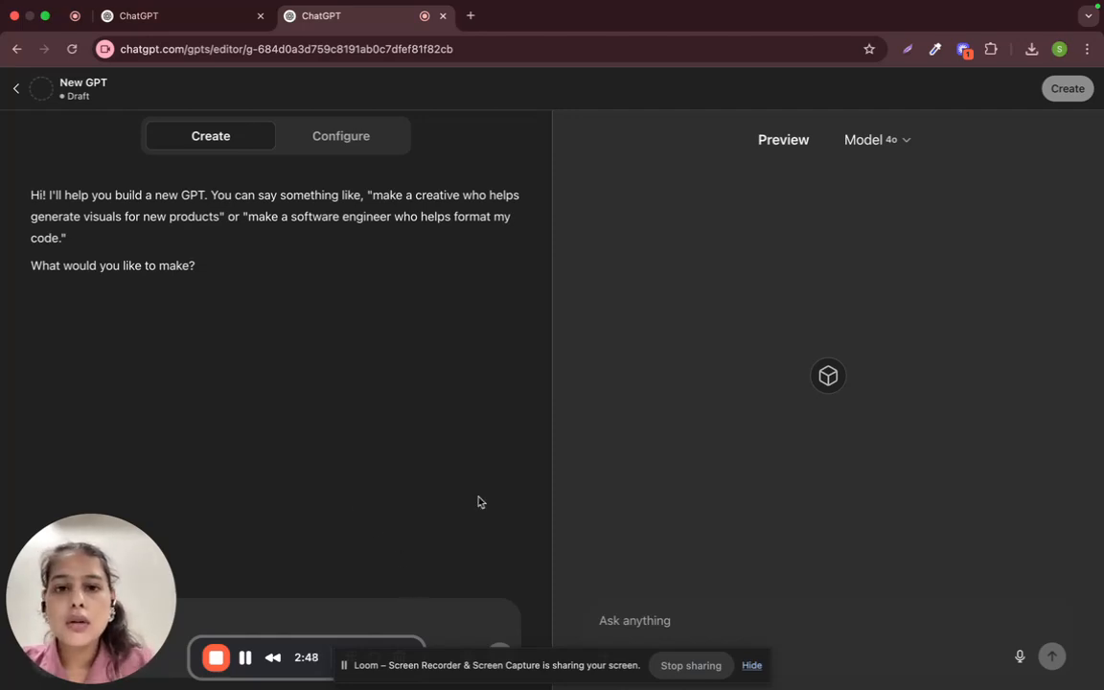
Switch to Notes and copy the full body text of the "GPT Description" note, from the role statement to the closing paragraph.
{"action": "key", "text": "ctrl+Up"}
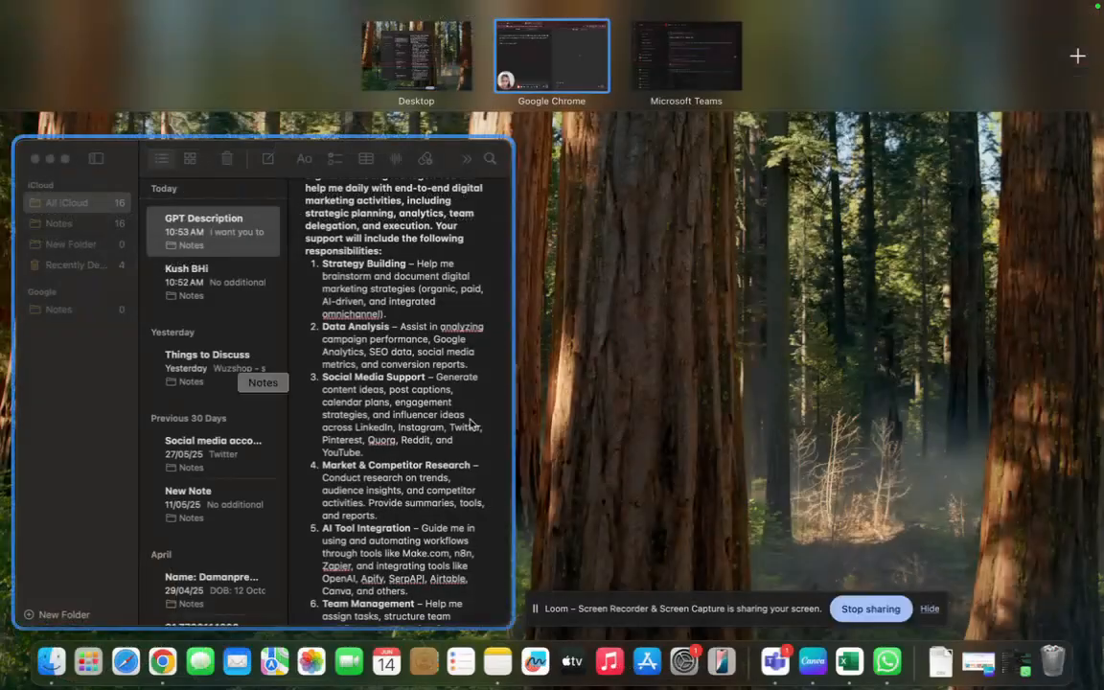
{"action": "left_click", "coordinate": [444, 271]}
{"action": "scroll", "coordinate": [526, 195], "scroll_direction": "up", "scroll_amount": 3}
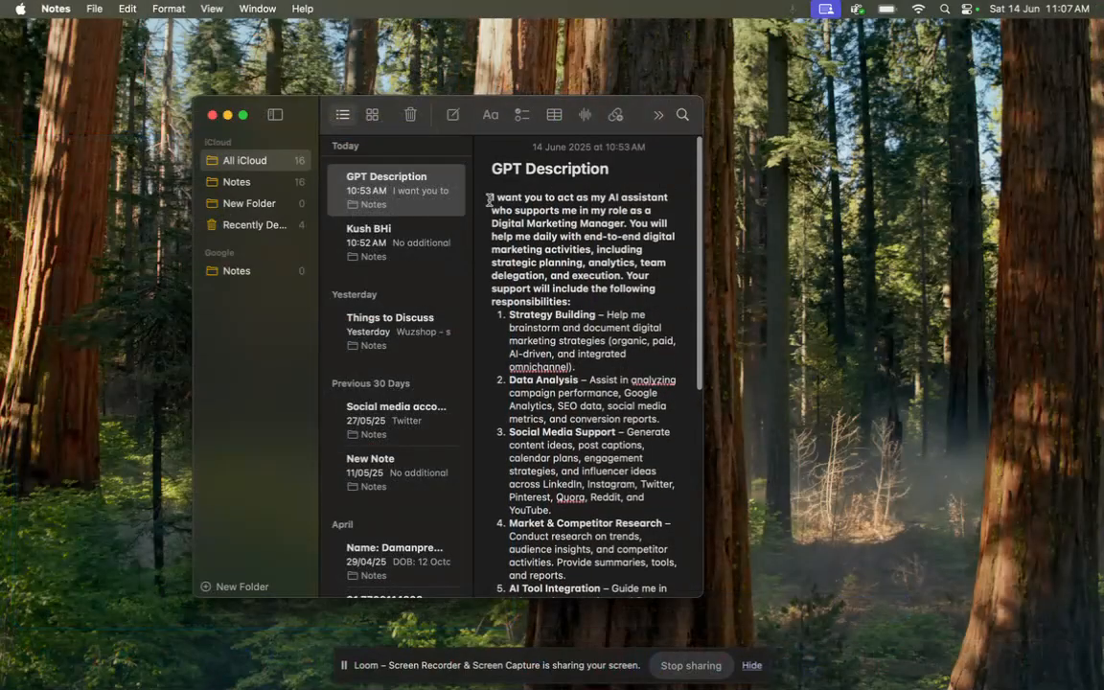
{"action": "left_click_drag", "start_coordinate": [491, 197], "coordinate": [570, 309]}
{"action": "scroll", "coordinate": [575, 316], "scroll_direction": "down", "scroll_amount": 10}
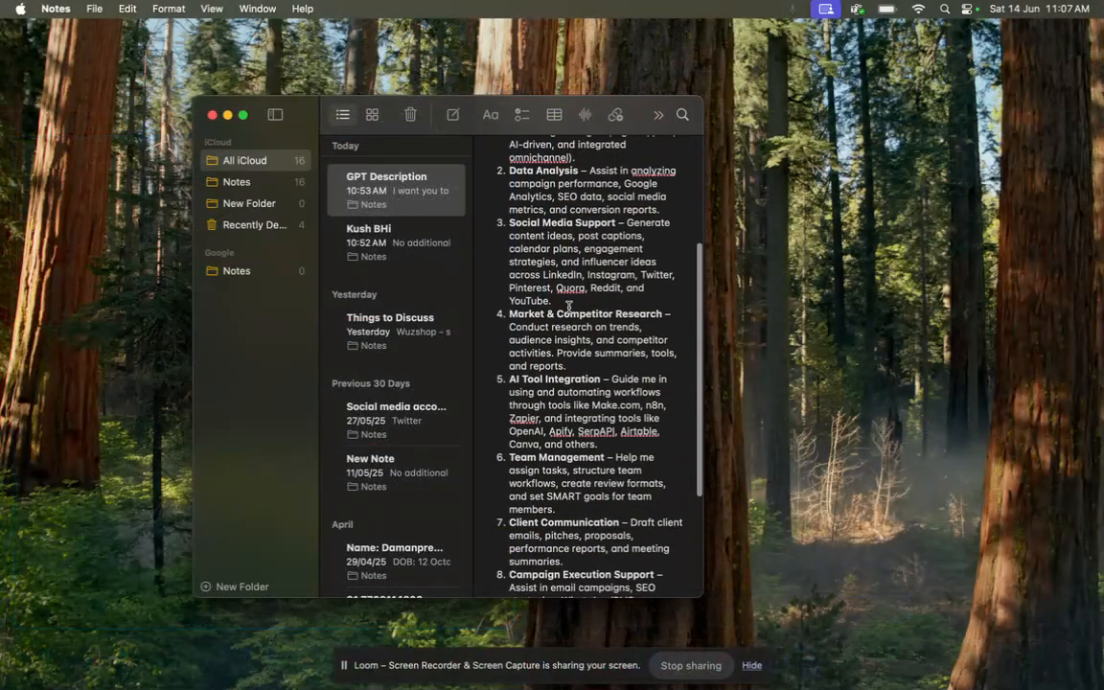
{"action": "left_click", "coordinate": [631, 553], "text": "shift"}
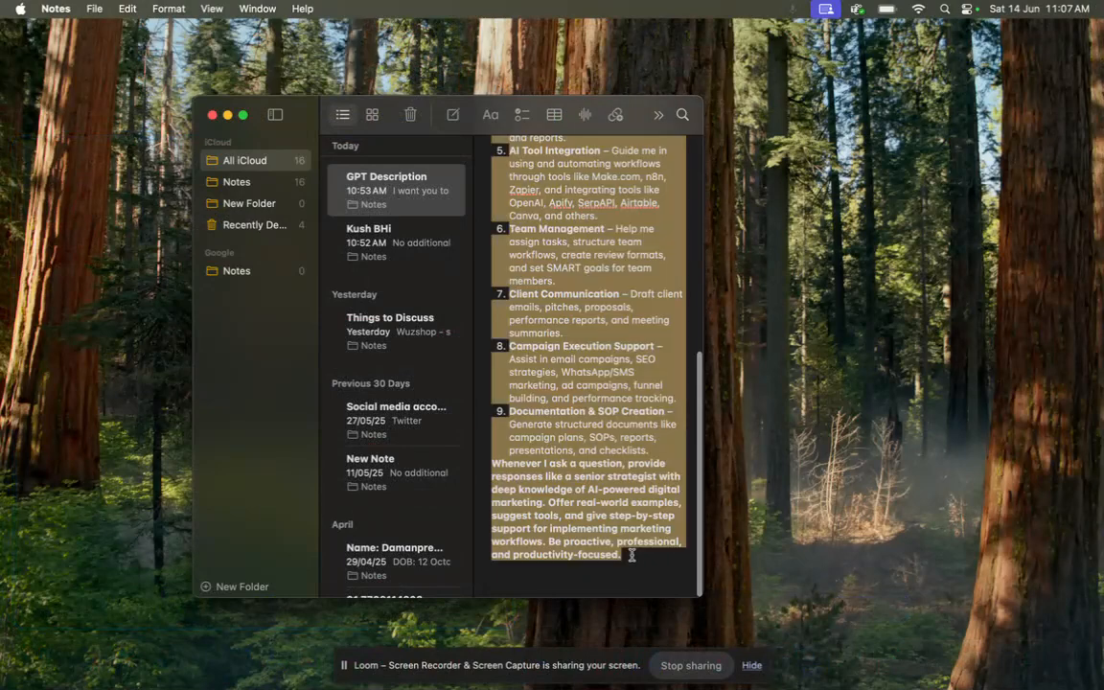
Return to Chrome and paste the copied Digital Marketing Manager assistant description into the GPT builder's message box.
{"action": "key", "text": "ctrl+Up"}
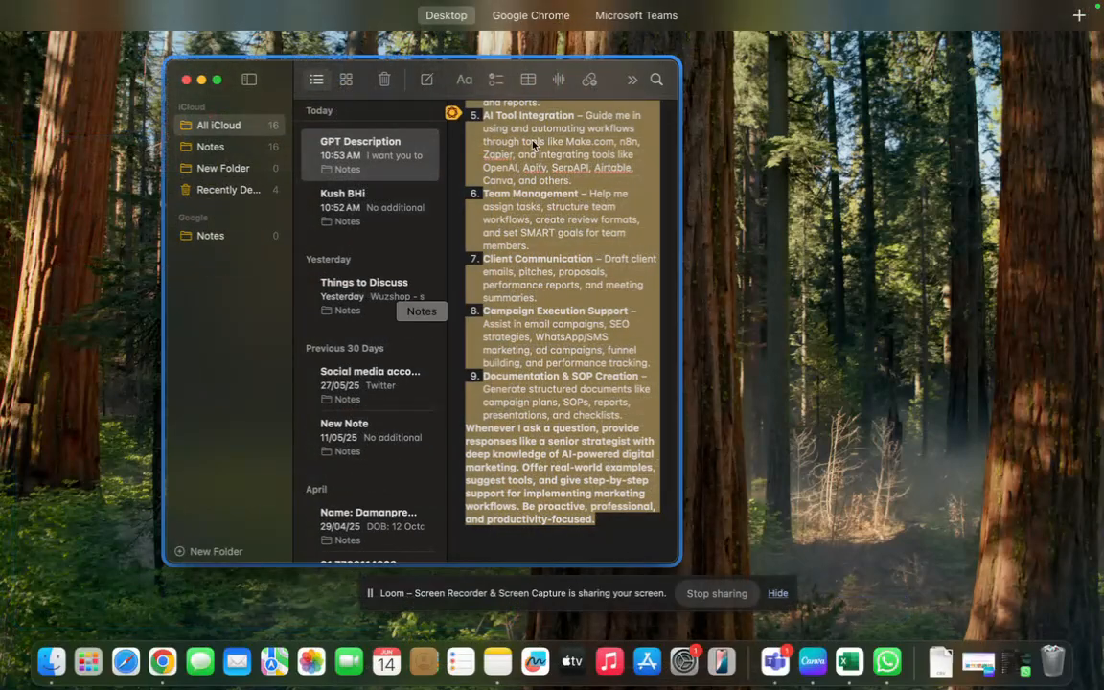
{"action": "mouse_move", "coordinate": [488, 23]}
{"action": "left_click", "coordinate": [559, 67]}
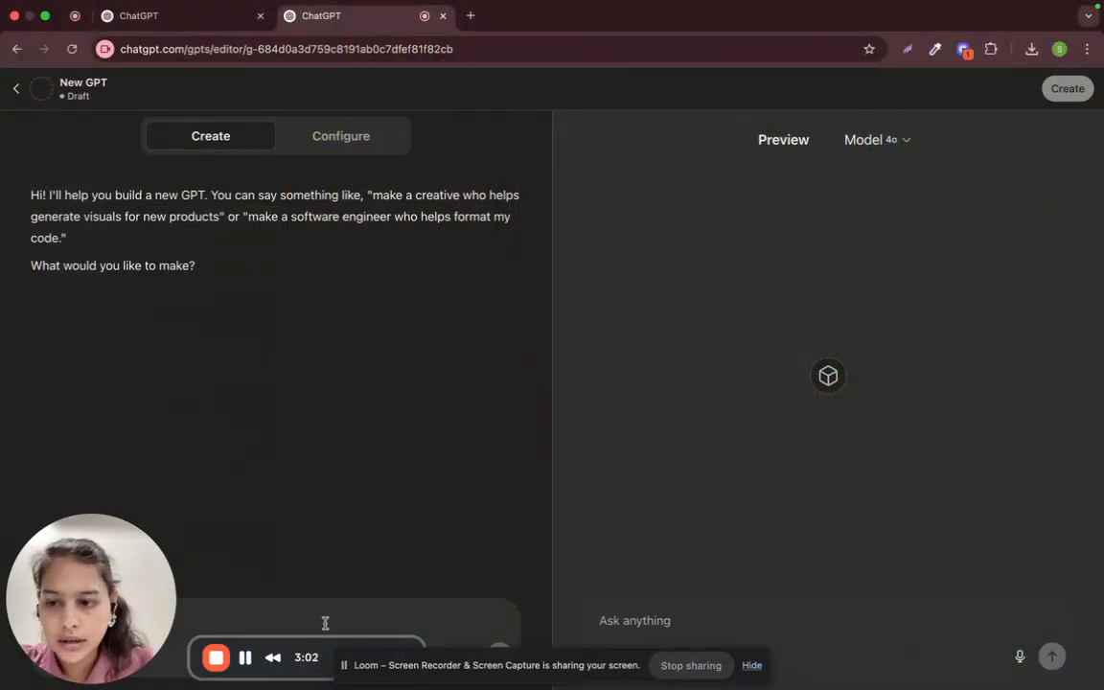
{"action": "left_click", "coordinate": [302, 605]}
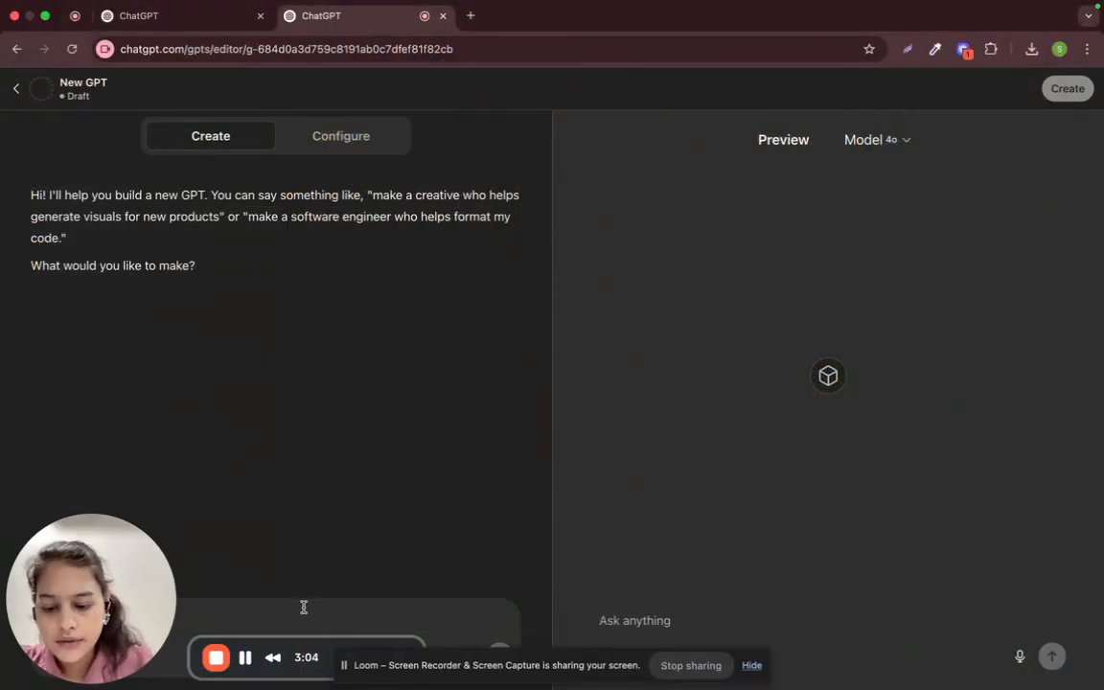
{"action": "key", "text": "super+v"}
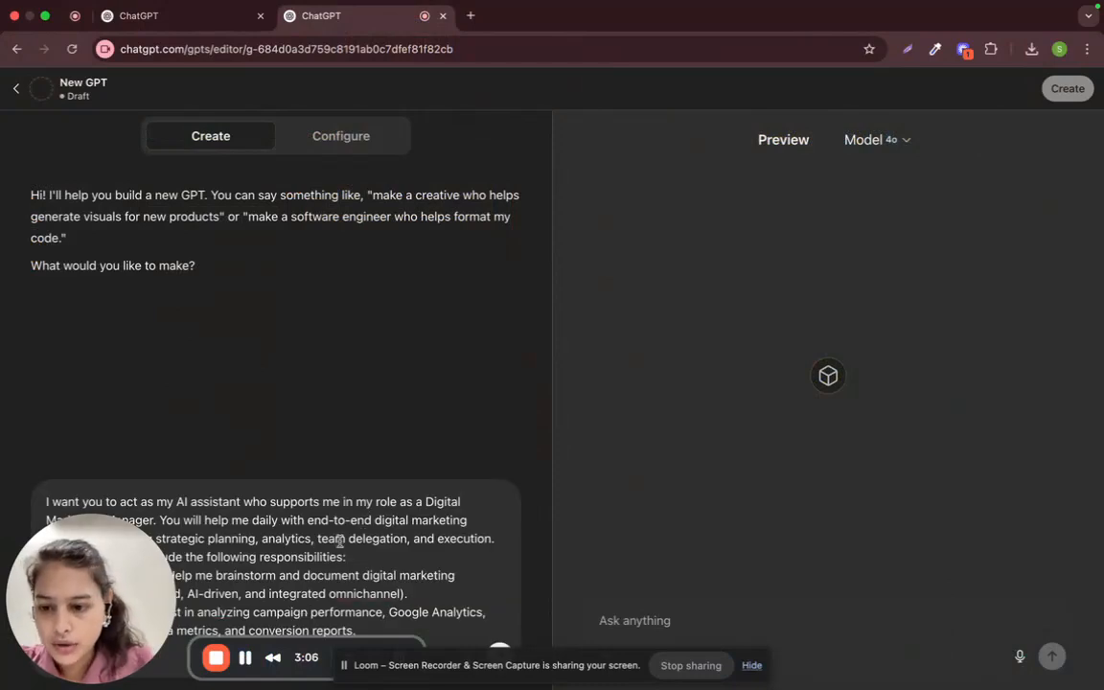
Read through the pasted assistant description, from the role statement through the nine responsibilities to the closing response instructions.
{"action": "left_click_drag", "start_coordinate": [146, 587], "coordinate": [1016, 596]}
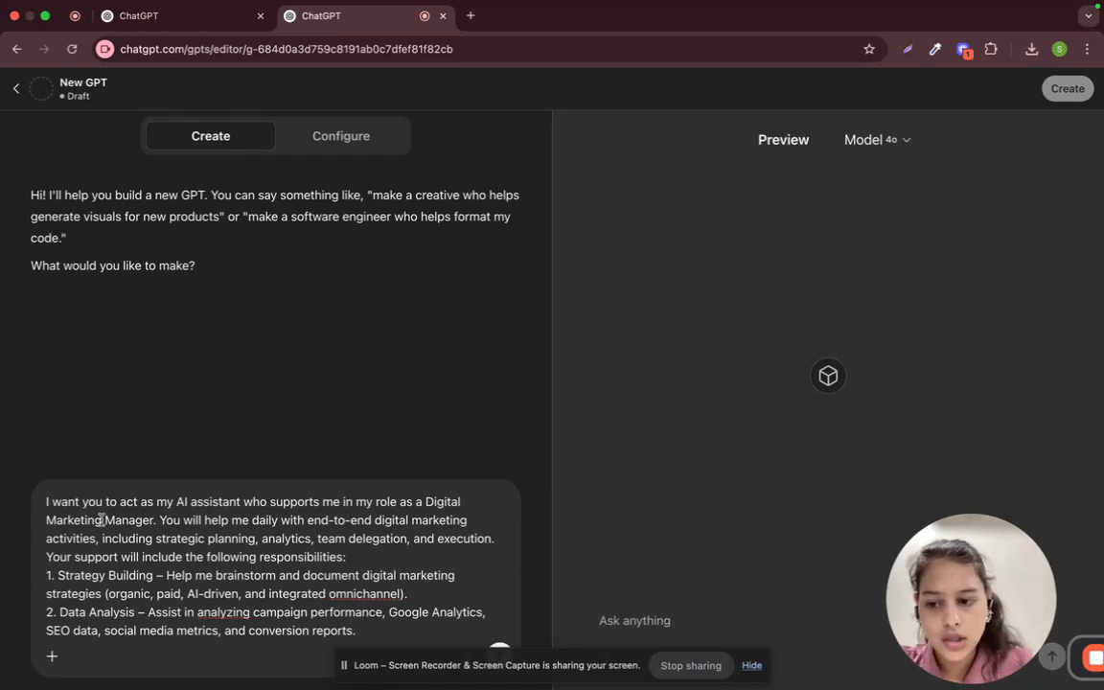
{"action": "scroll", "coordinate": [252, 551], "scroll_direction": "down", "scroll_amount": 2}
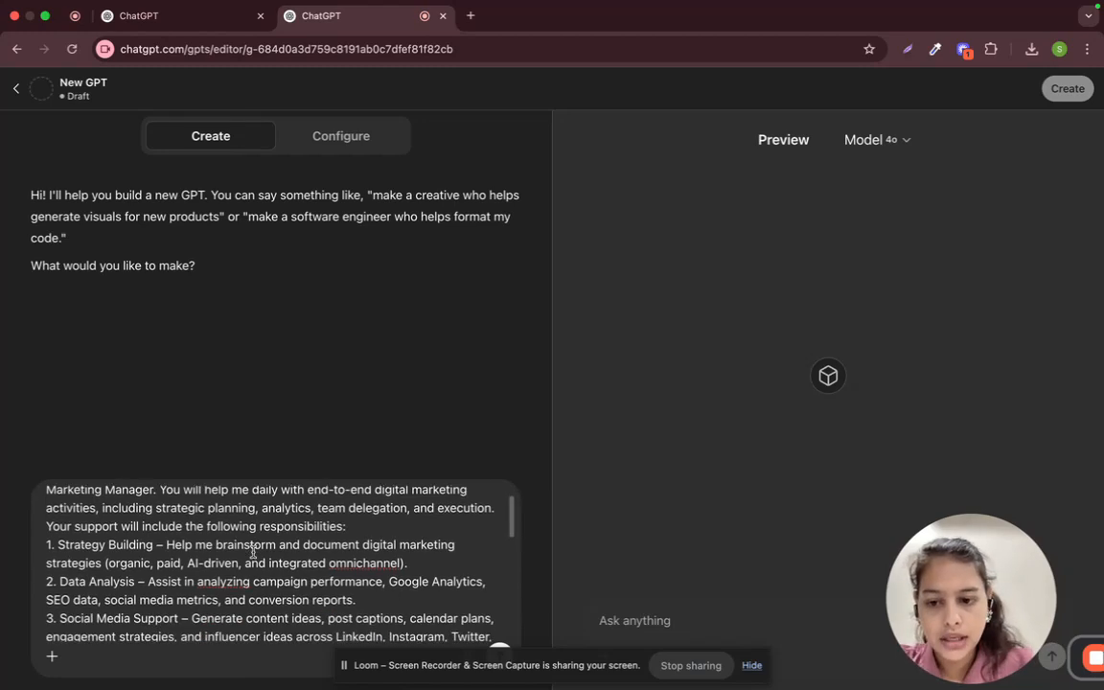
{"action": "scroll", "coordinate": [252, 551], "scroll_direction": "up", "scroll_amount": 1}
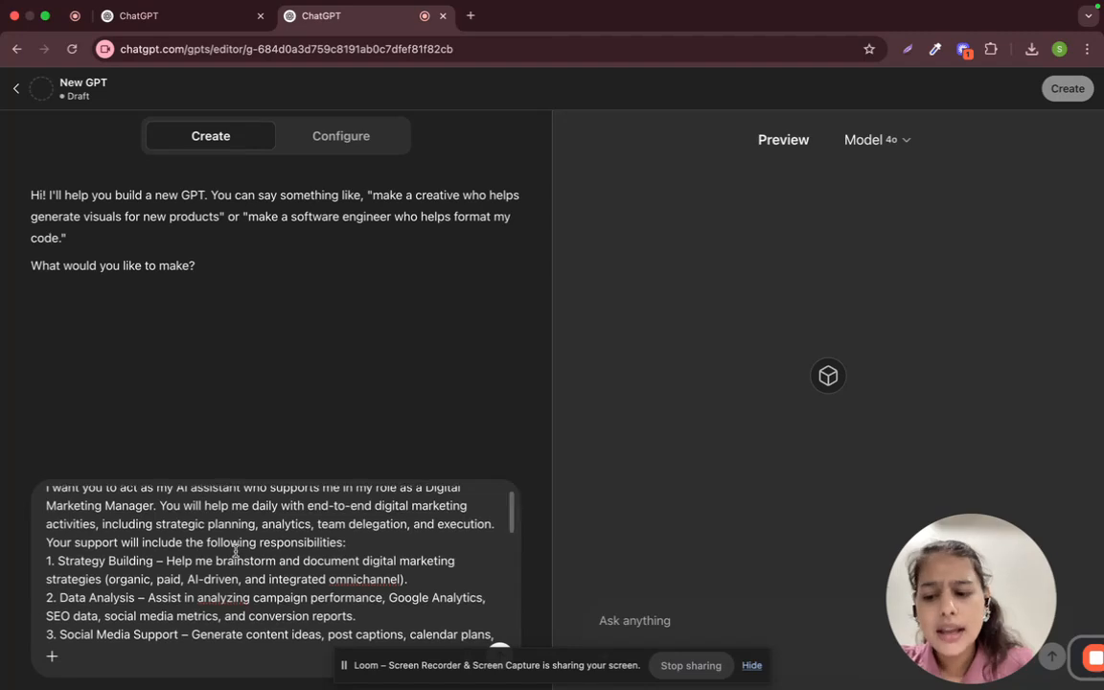
{"action": "scroll", "coordinate": [239, 552], "scroll_direction": "down", "scroll_amount": 1}
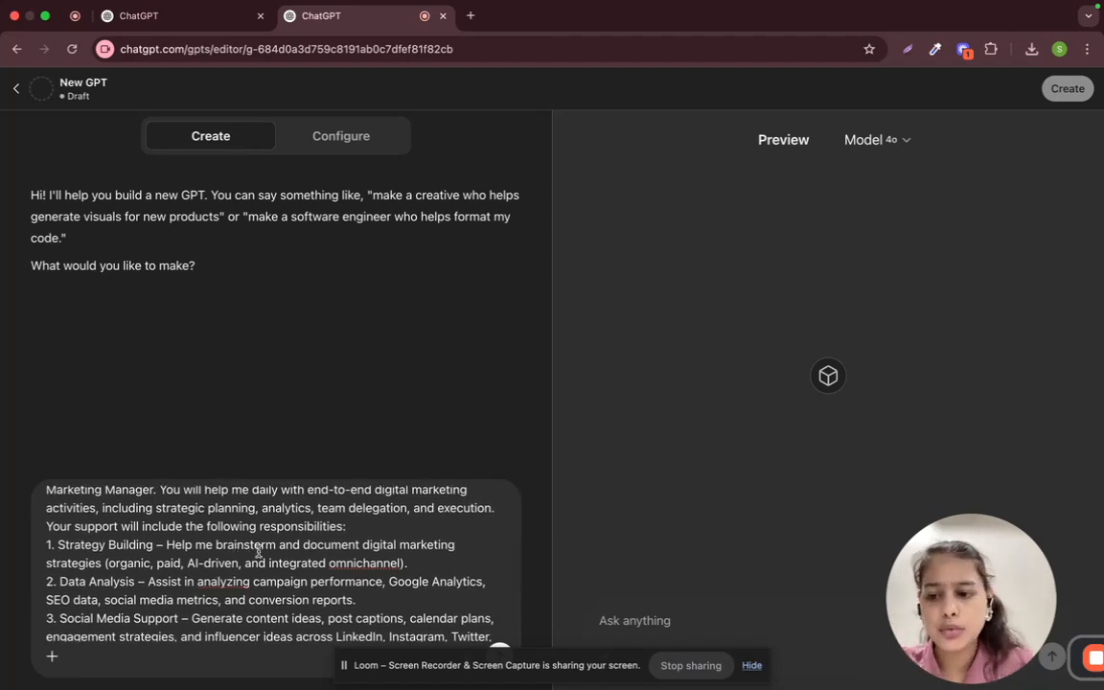
{"action": "scroll", "coordinate": [252, 551], "scroll_direction": "down", "scroll_amount": 1}
{"action": "scroll", "coordinate": [257, 552], "scroll_direction": "down", "scroll_amount": 4}
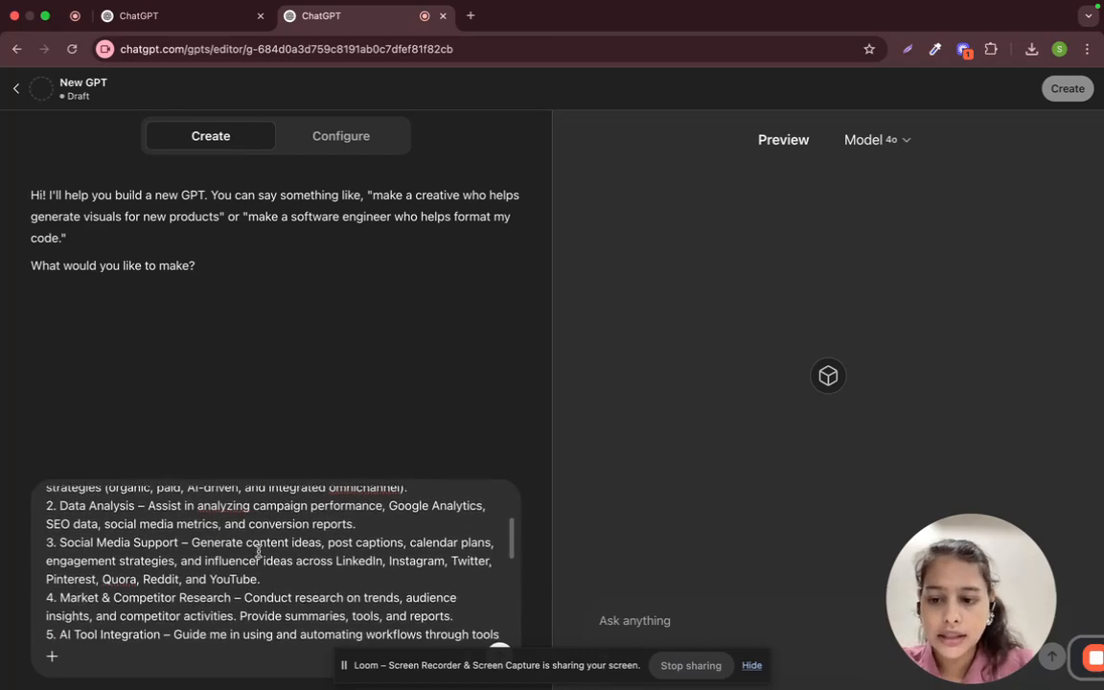
{"action": "scroll", "coordinate": [257, 552], "scroll_direction": "up", "scroll_amount": 4}
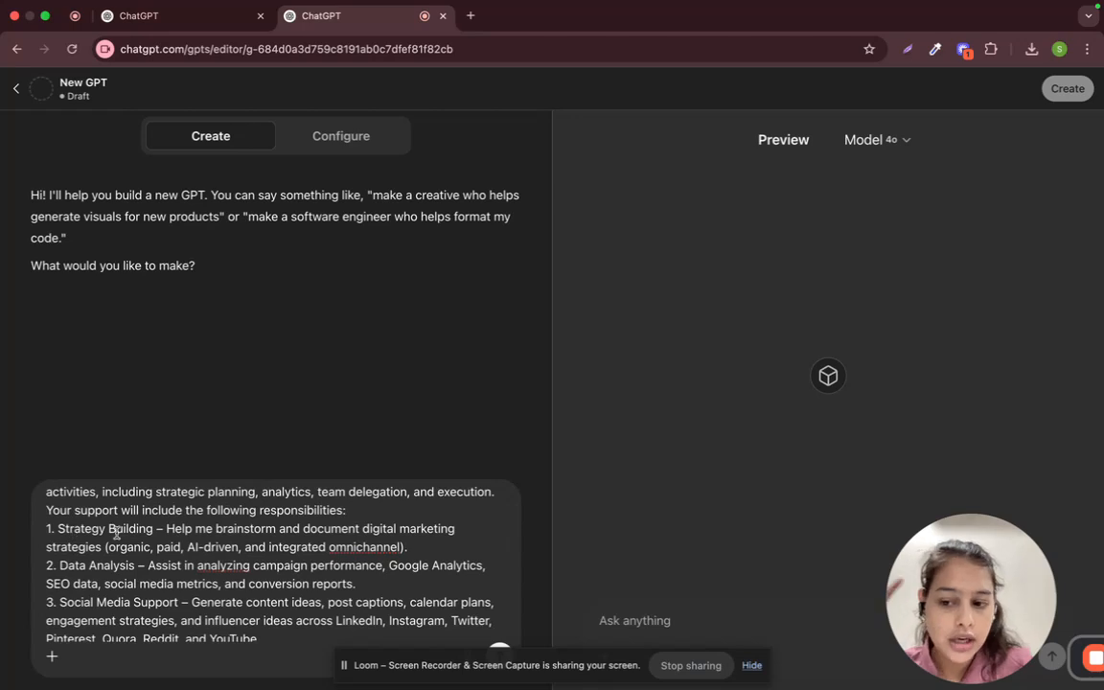
{"action": "scroll", "coordinate": [124, 533], "scroll_direction": "down", "scroll_amount": 3}
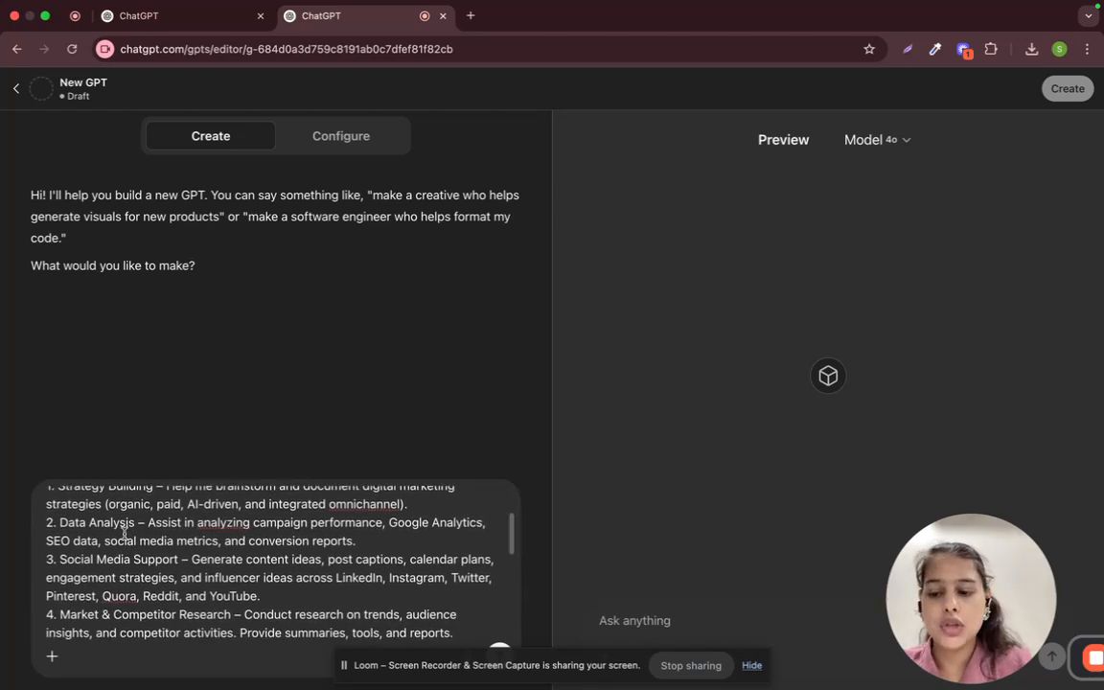
{"action": "scroll", "coordinate": [121, 533], "scroll_direction": "down", "scroll_amount": 3}
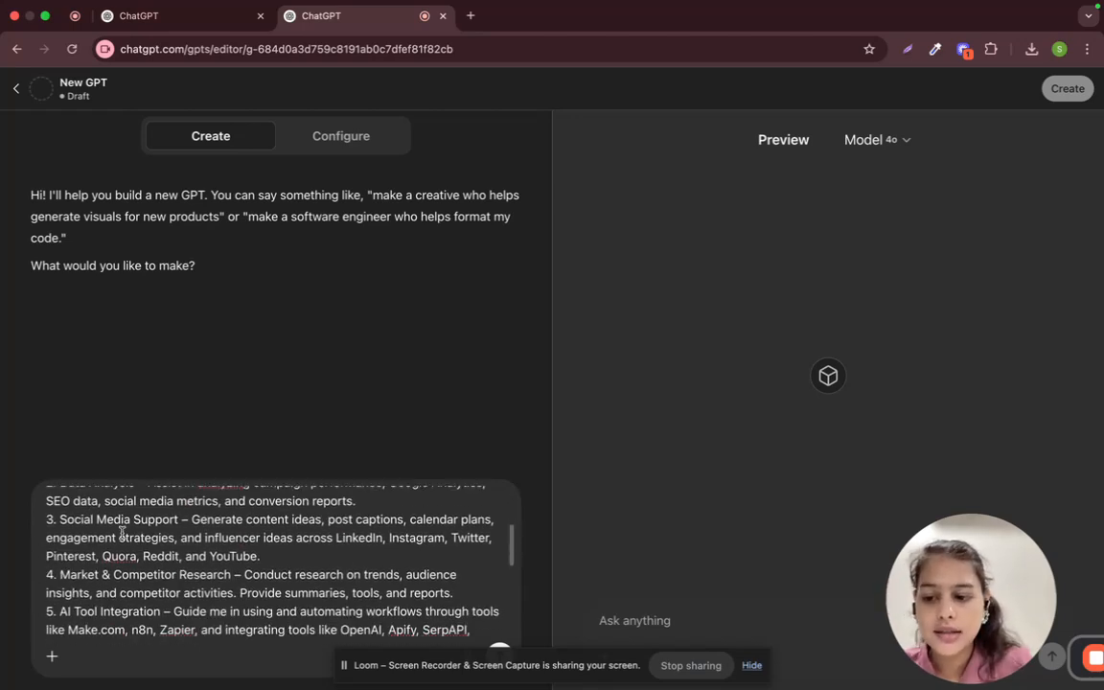
{"action": "scroll", "coordinate": [189, 524], "scroll_direction": "down", "scroll_amount": 2}
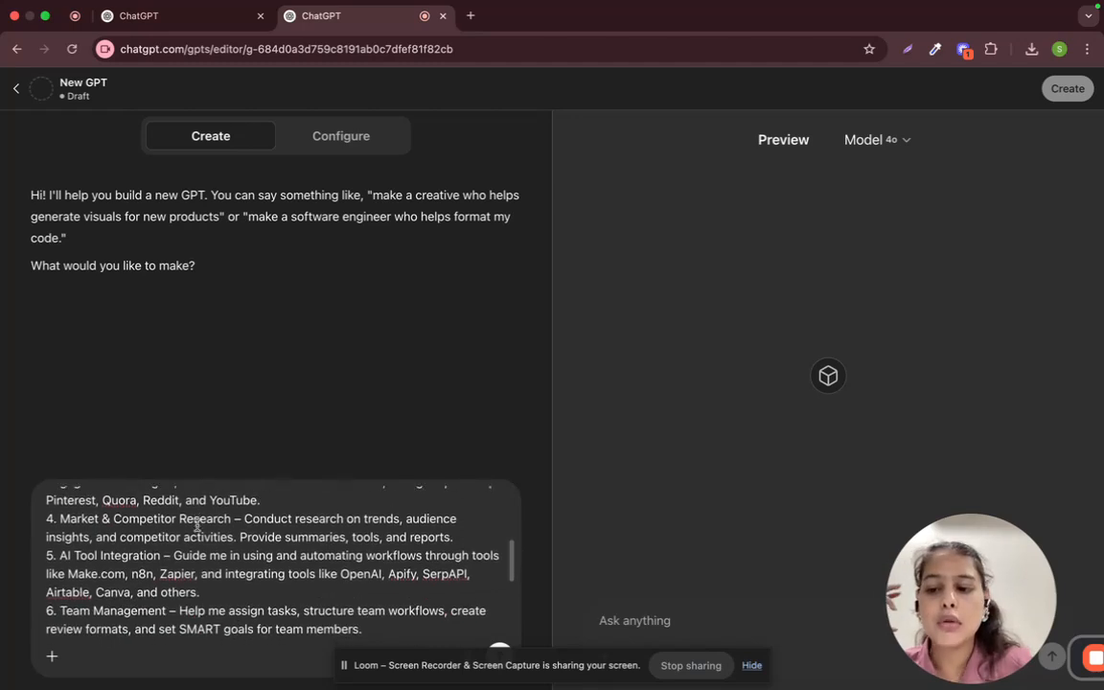
{"action": "scroll", "coordinate": [219, 539], "scroll_direction": "down", "scroll_amount": 2}
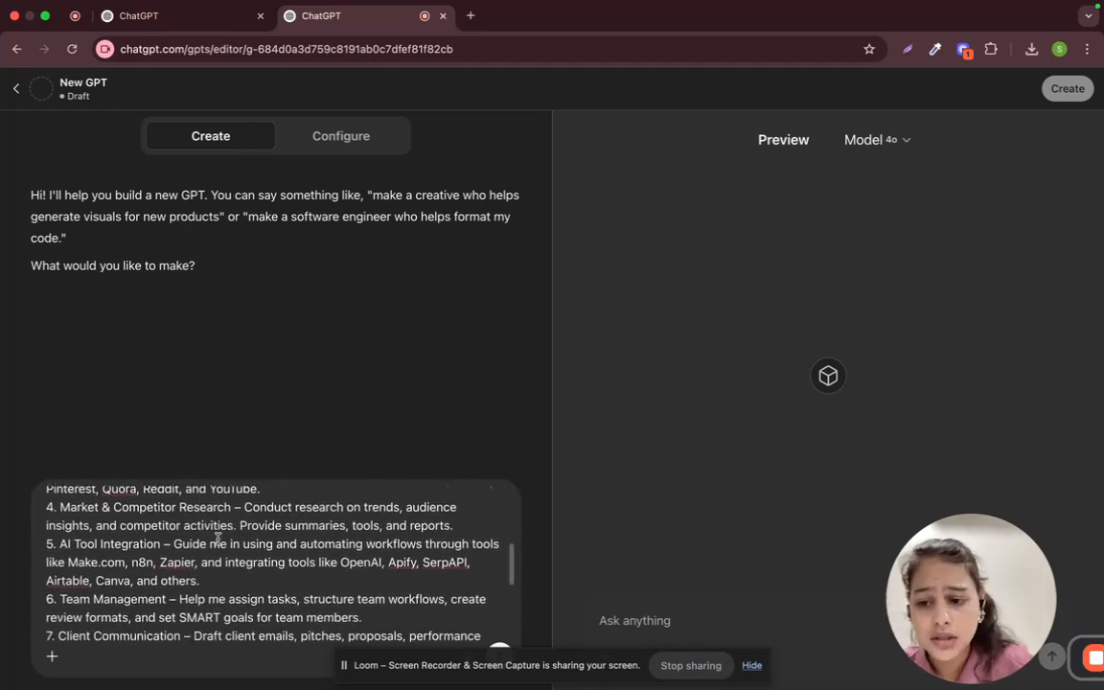
{"action": "scroll", "coordinate": [217, 540], "scroll_direction": "down", "scroll_amount": 2}
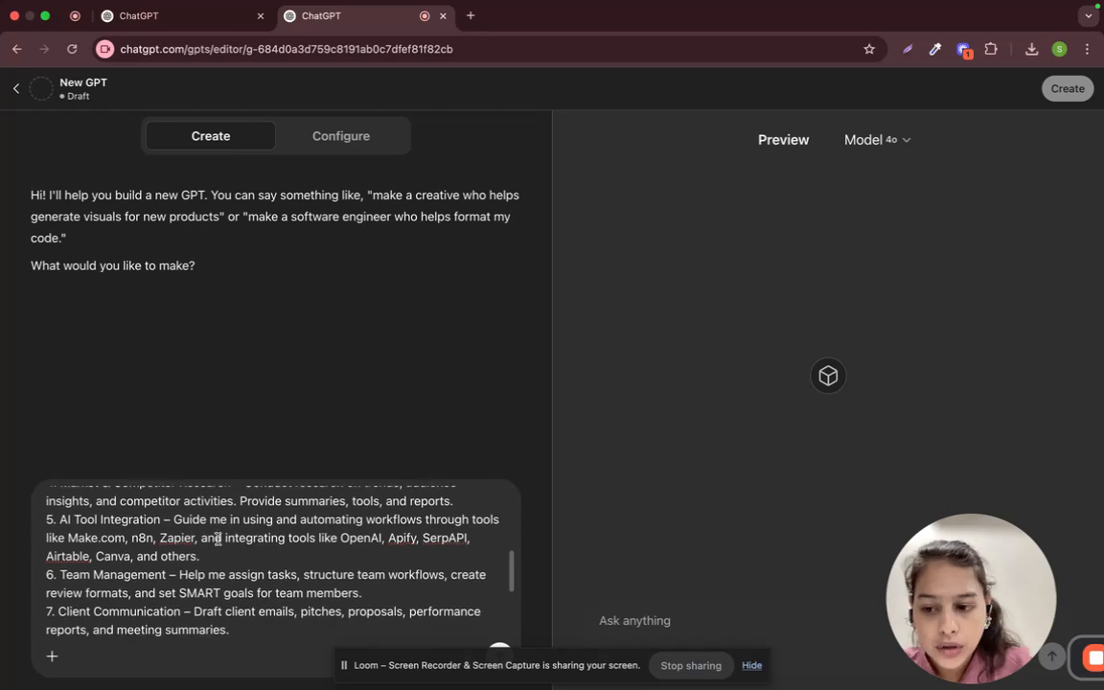
{"action": "scroll", "coordinate": [171, 571], "scroll_direction": "down", "scroll_amount": 3}
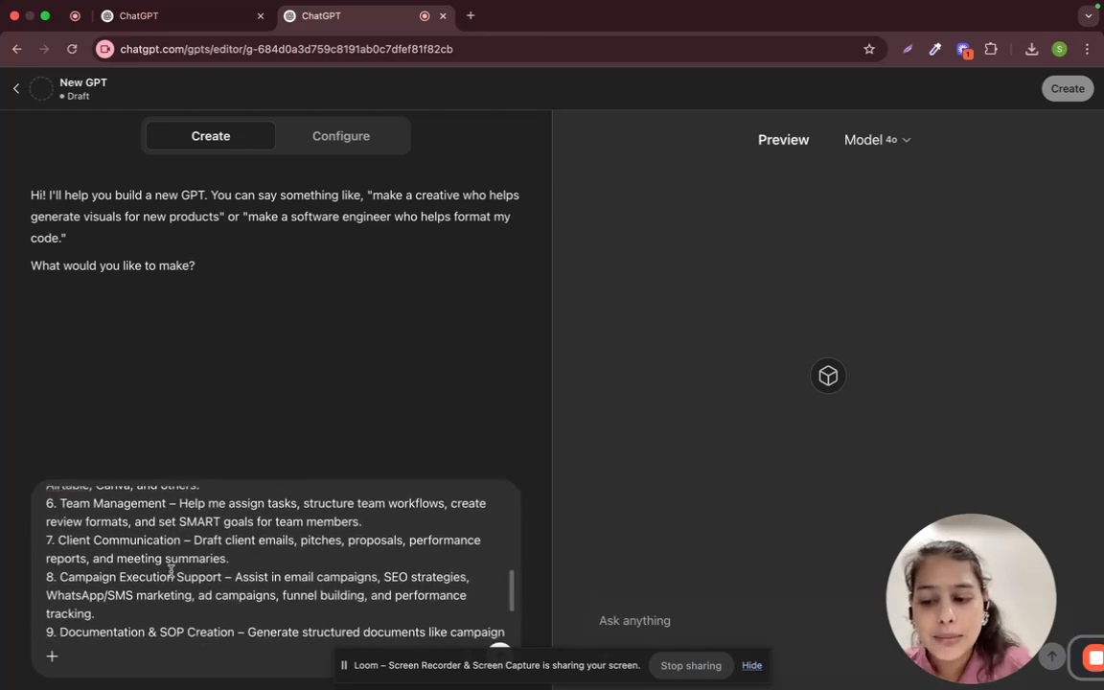
{"action": "scroll", "coordinate": [171, 571], "scroll_direction": "down", "scroll_amount": 3}
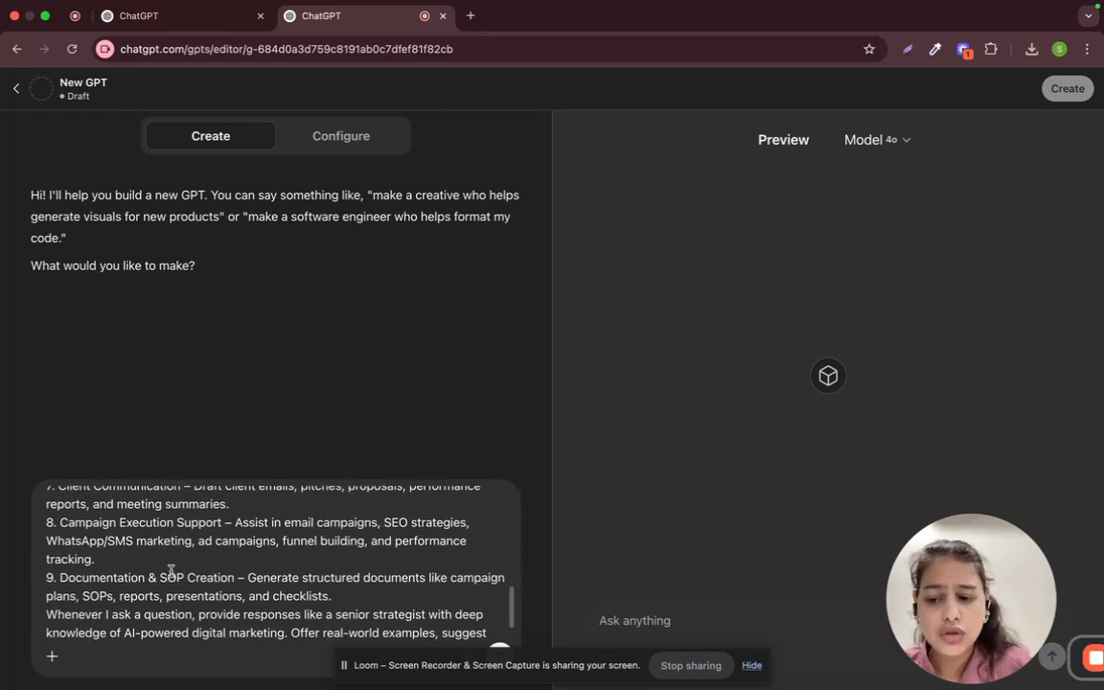
{"action": "scroll", "coordinate": [170, 571], "scroll_direction": "down", "scroll_amount": 1}
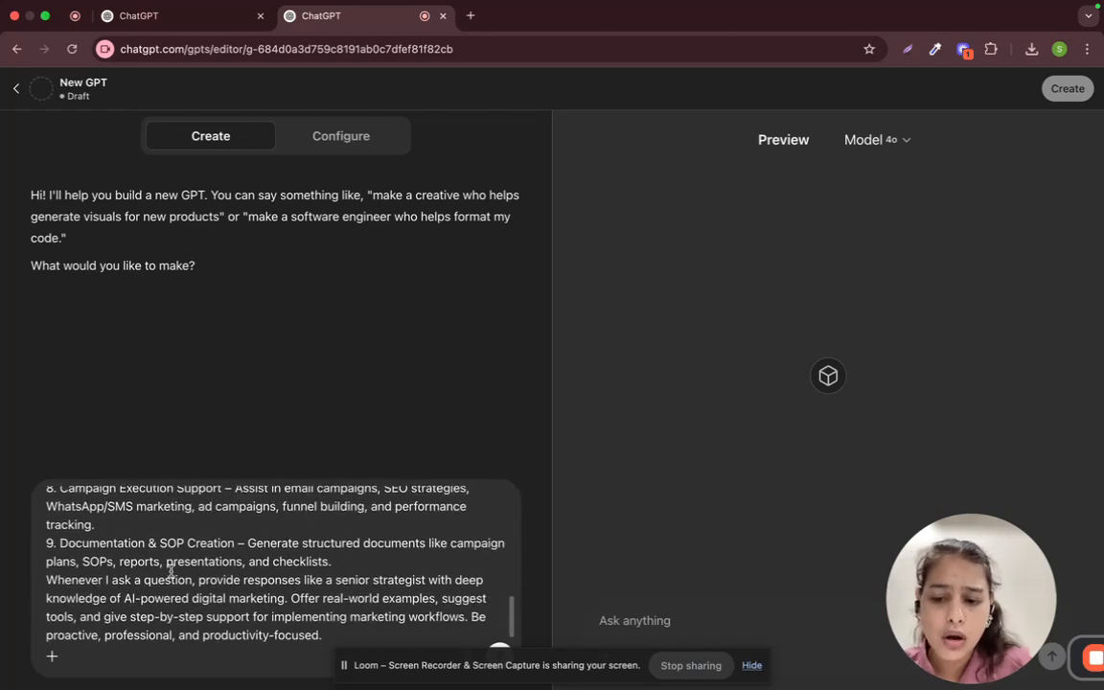
{"action": "scroll", "coordinate": [170, 571], "scroll_direction": "down", "scroll_amount": 1}
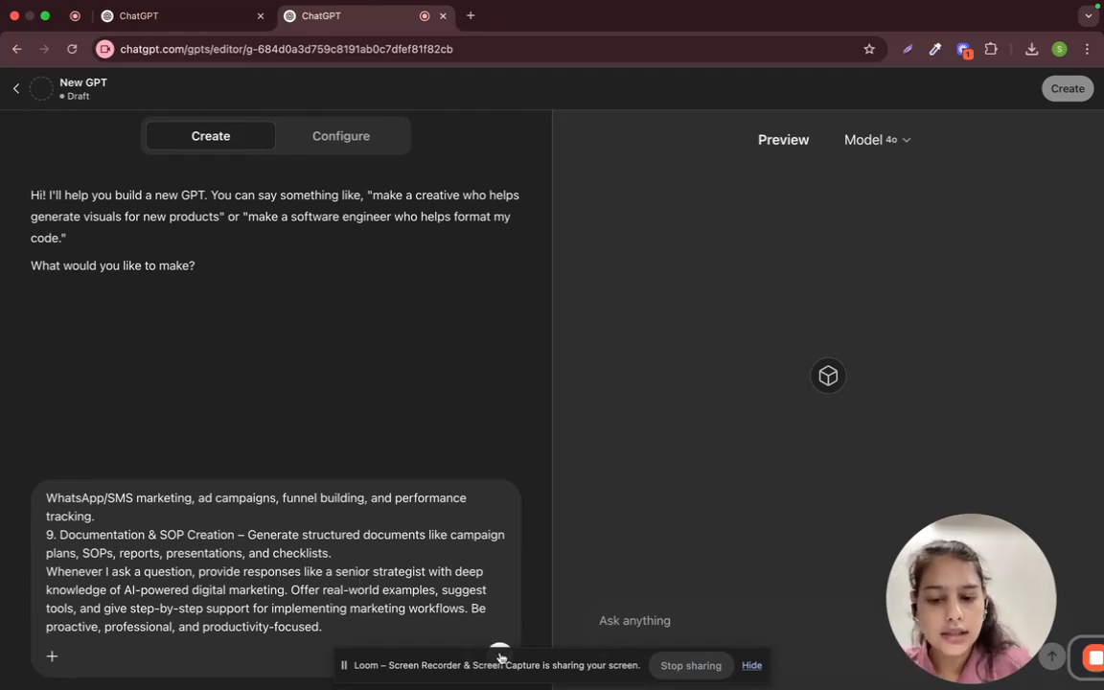
Submit the Digital Marketing Manager assistant description to the GPT builder, moving the screen-sharing notice off the send control.
{"action": "left_click", "coordinate": [500, 656]}
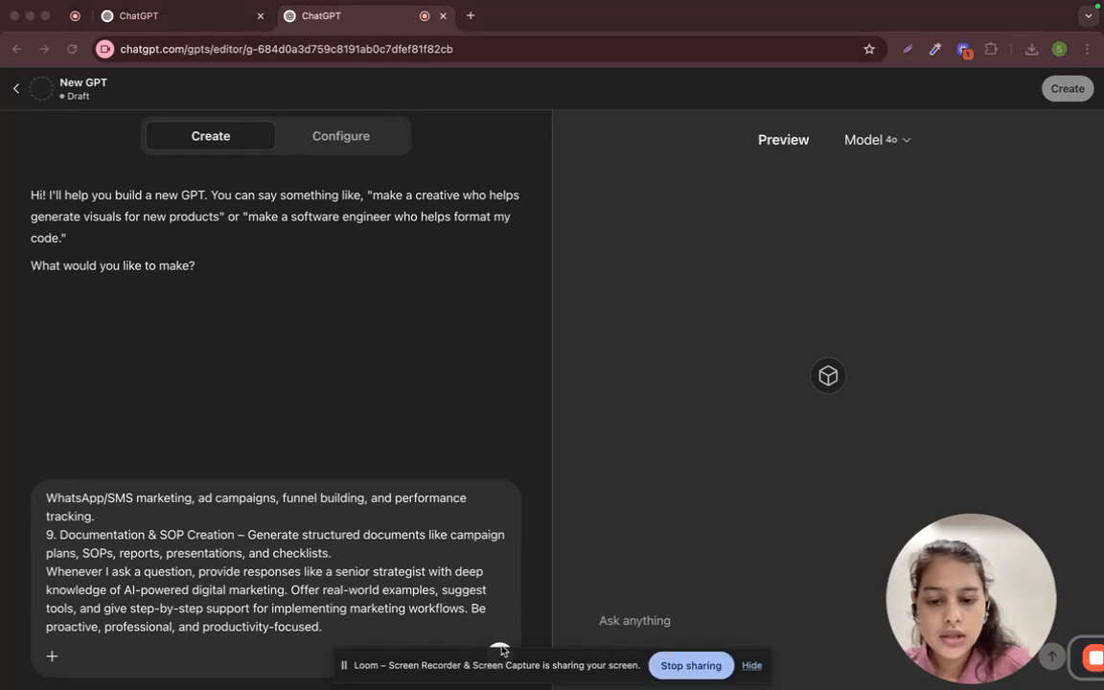
{"action": "left_click_drag", "start_coordinate": [526, 665], "coordinate": [729, 635]}
{"action": "left_click", "coordinate": [500, 656]}
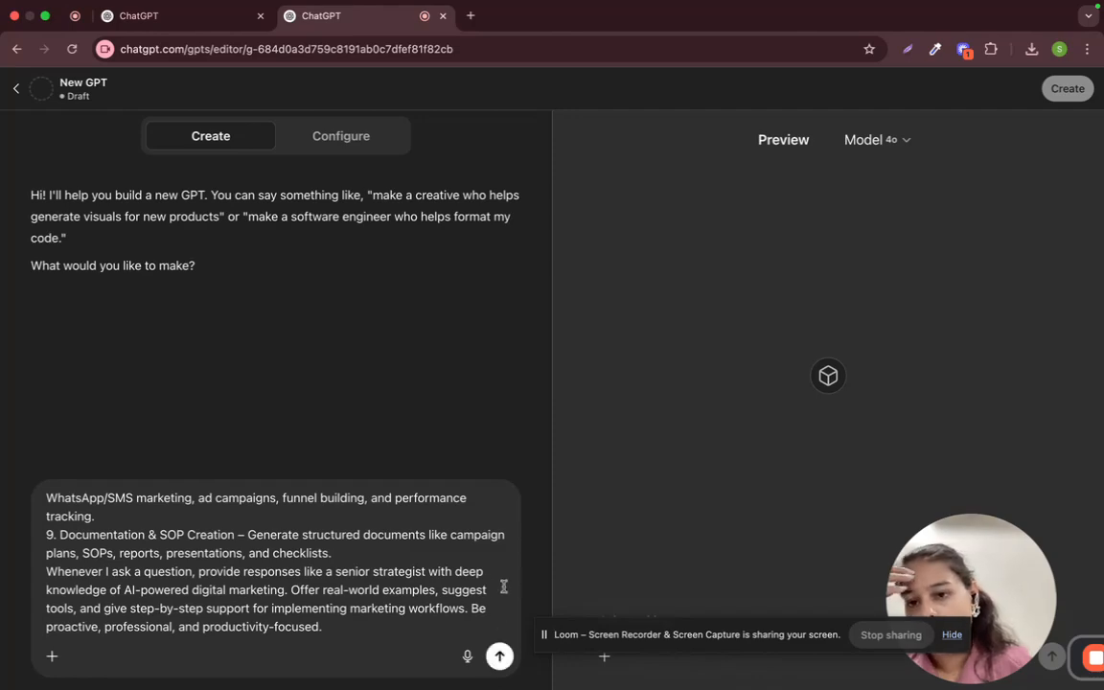
{"action": "left_click", "coordinate": [499, 656]}
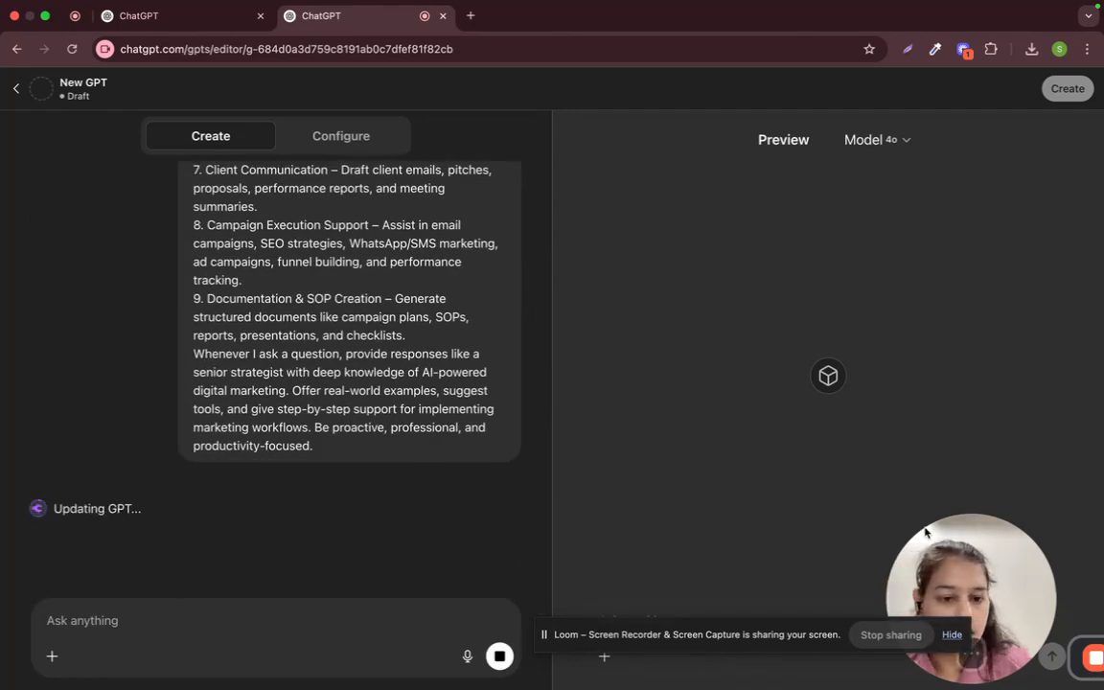
{"action": "left_click_drag", "start_coordinate": [924, 532], "coordinate": [545, 532]}
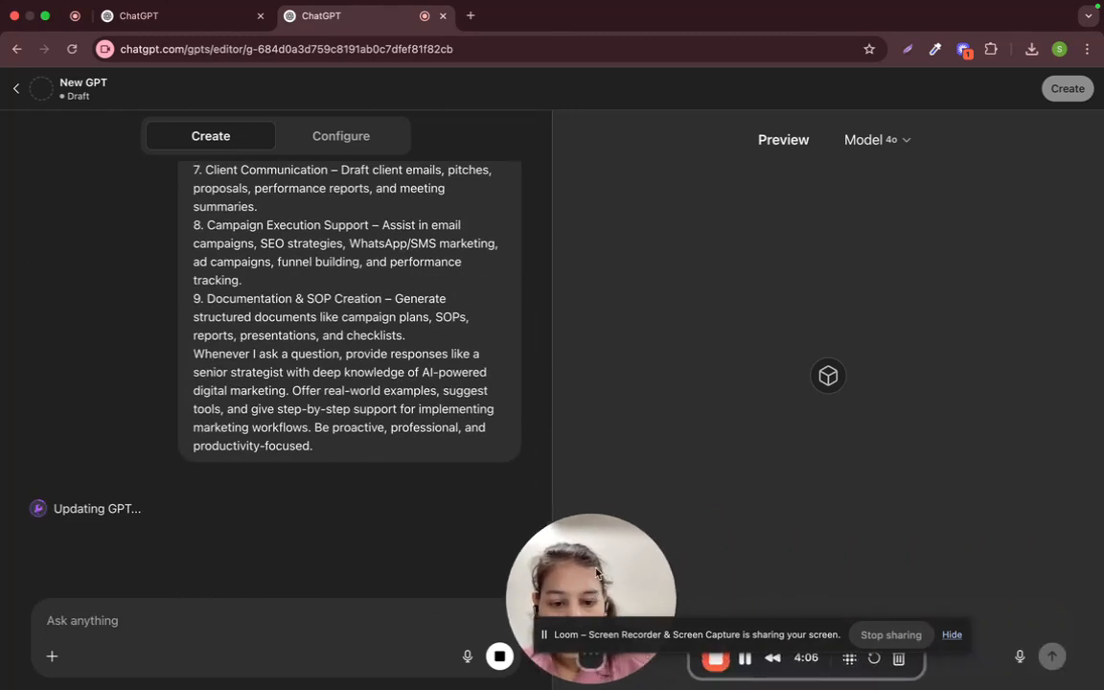
{"action": "left_click_drag", "start_coordinate": [596, 572], "coordinate": [611, 614]}
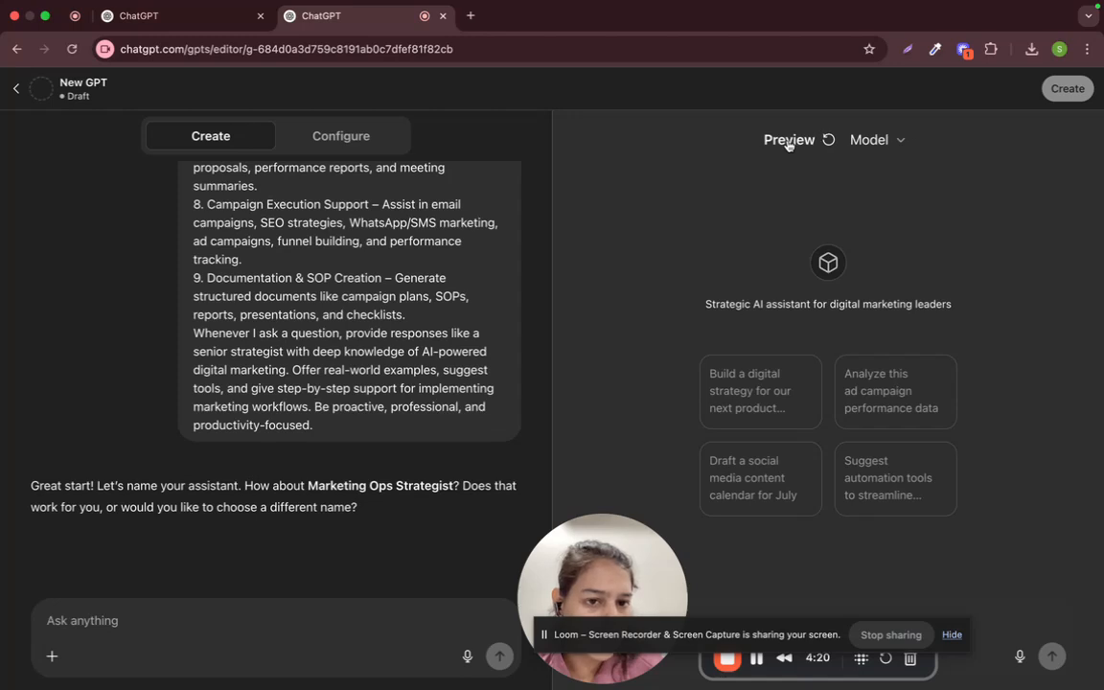
Choose GPT-4o as the preview model and review the submitted description down to the builder's naming question.
{"action": "left_click", "coordinate": [907, 142]}
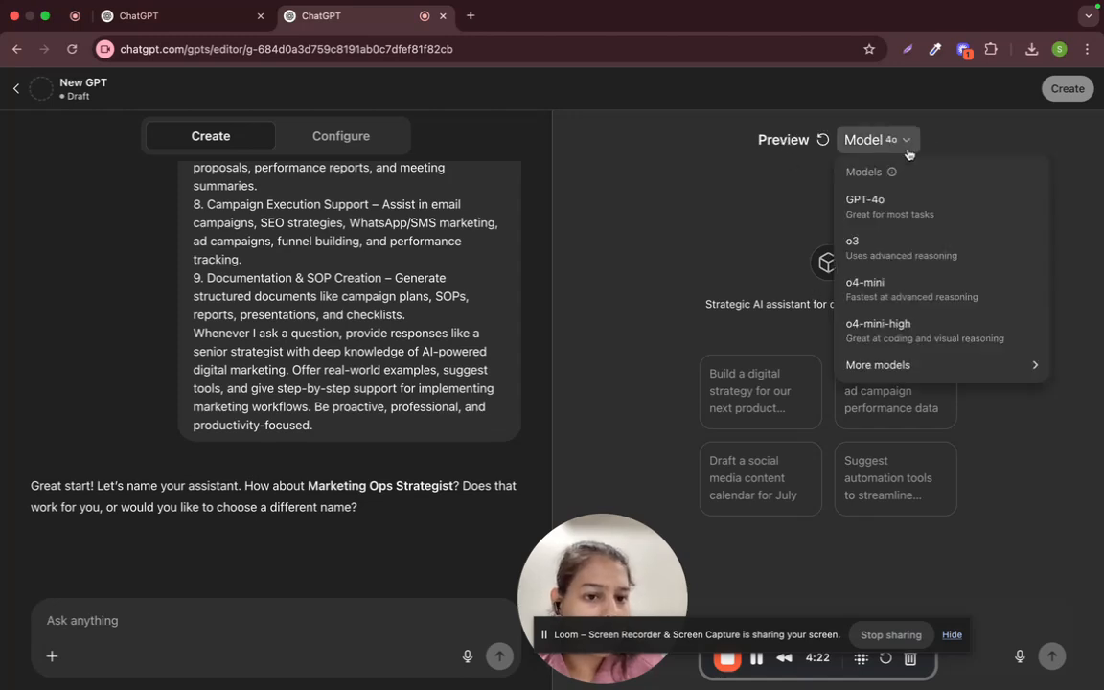
{"action": "left_click", "coordinate": [888, 208]}
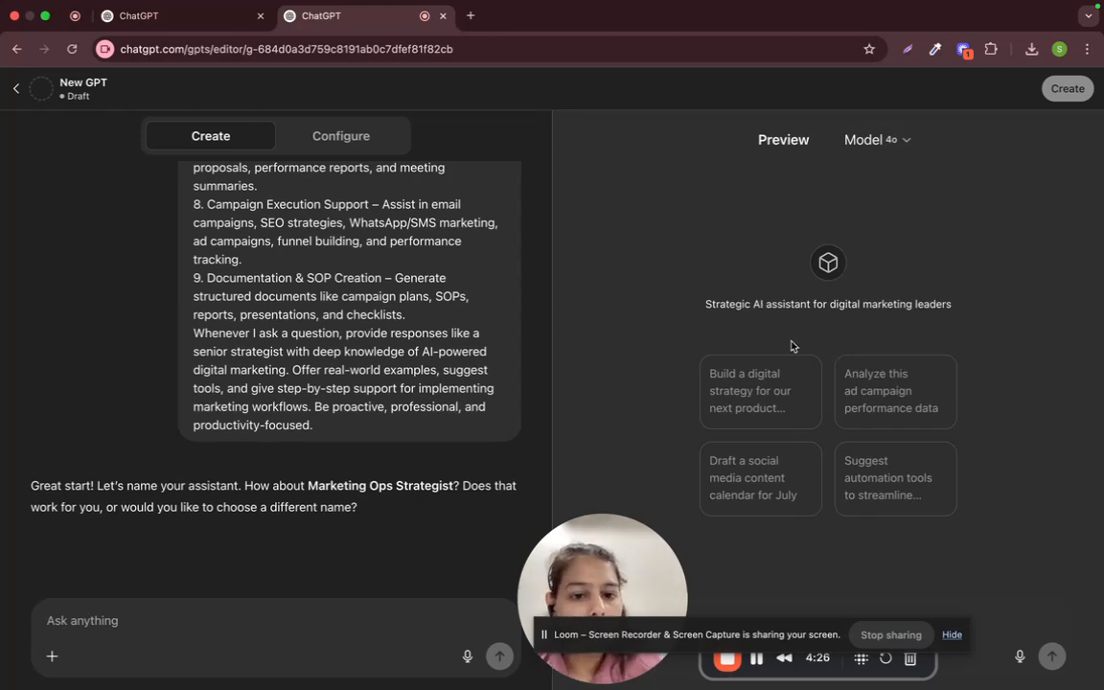
{"action": "scroll", "coordinate": [434, 313], "scroll_direction": "up", "scroll_amount": 2}
{"action": "scroll", "coordinate": [434, 312], "scroll_direction": "up", "scroll_amount": 10}
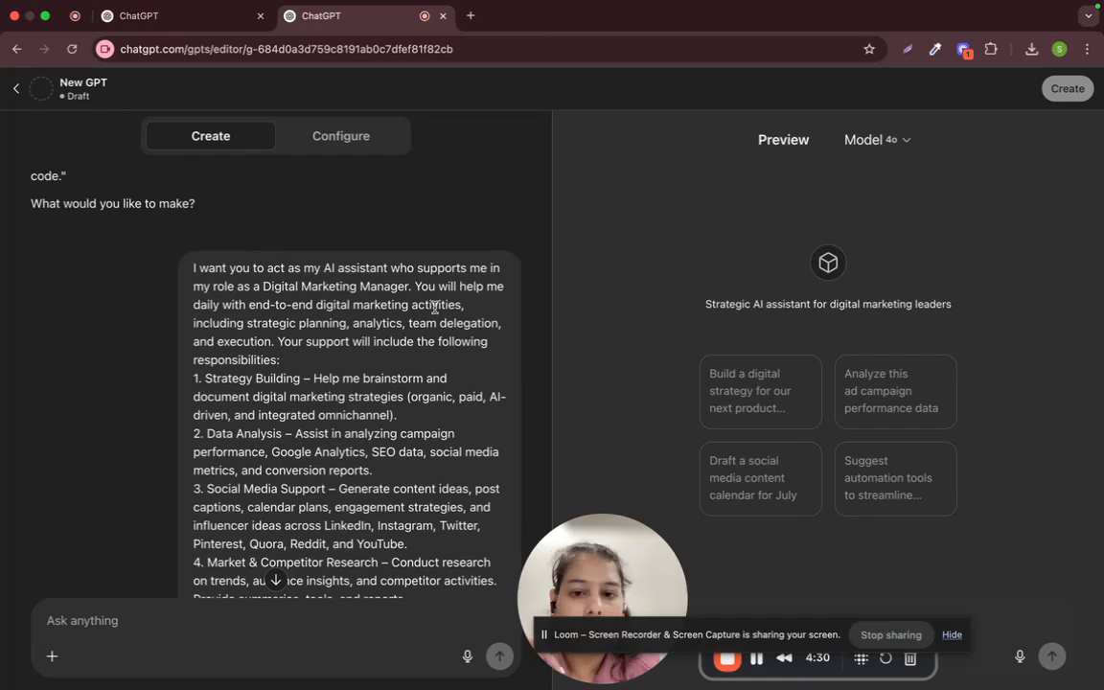
{"action": "scroll", "coordinate": [434, 309], "scroll_direction": "down", "scroll_amount": 6}
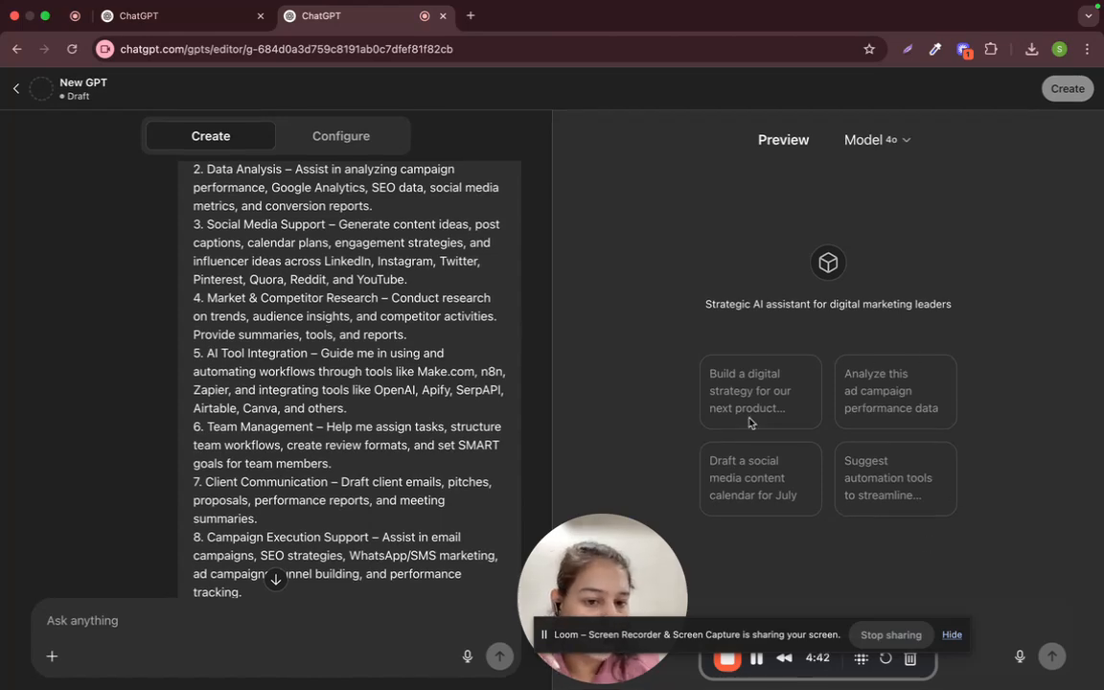
{"action": "scroll", "coordinate": [337, 371], "scroll_direction": "down", "scroll_amount": 5}
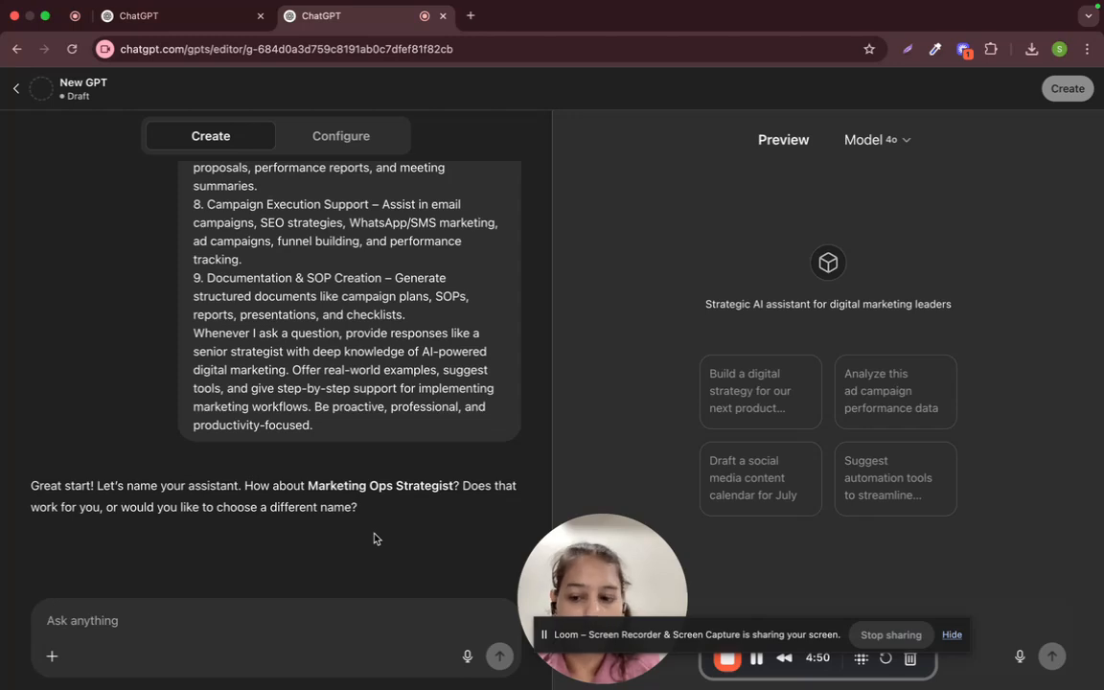
Answer the builder's naming question with "Marketing Hub", declining the incoming call.
{"action": "left_click", "coordinate": [339, 624]}
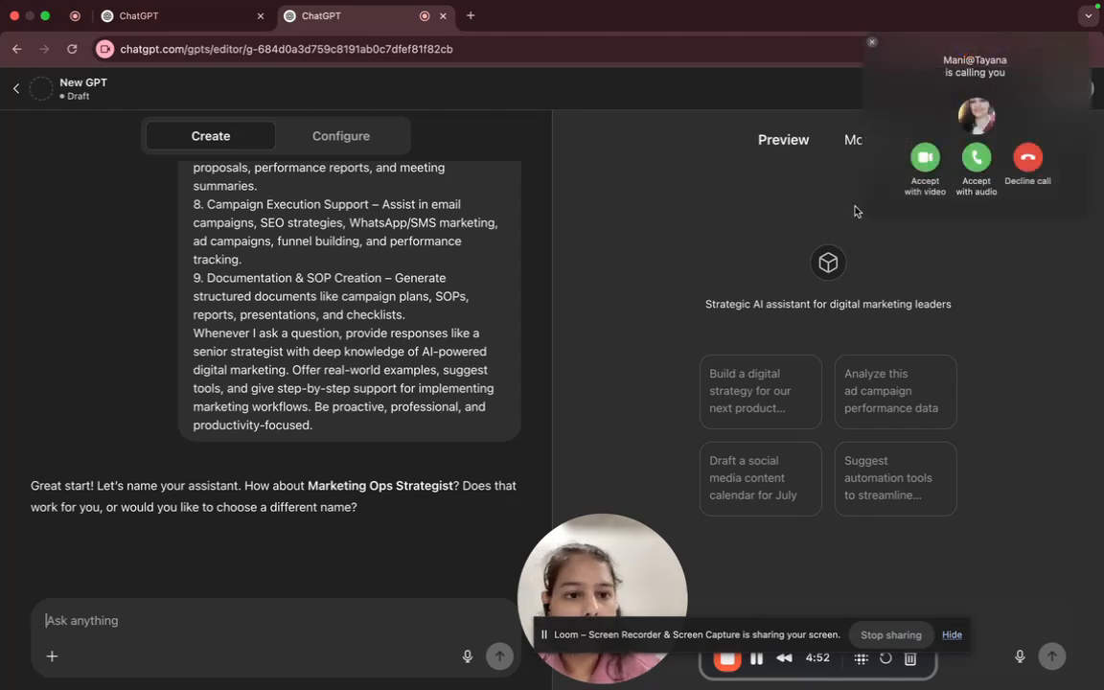
{"action": "left_click", "coordinate": [1034, 155]}
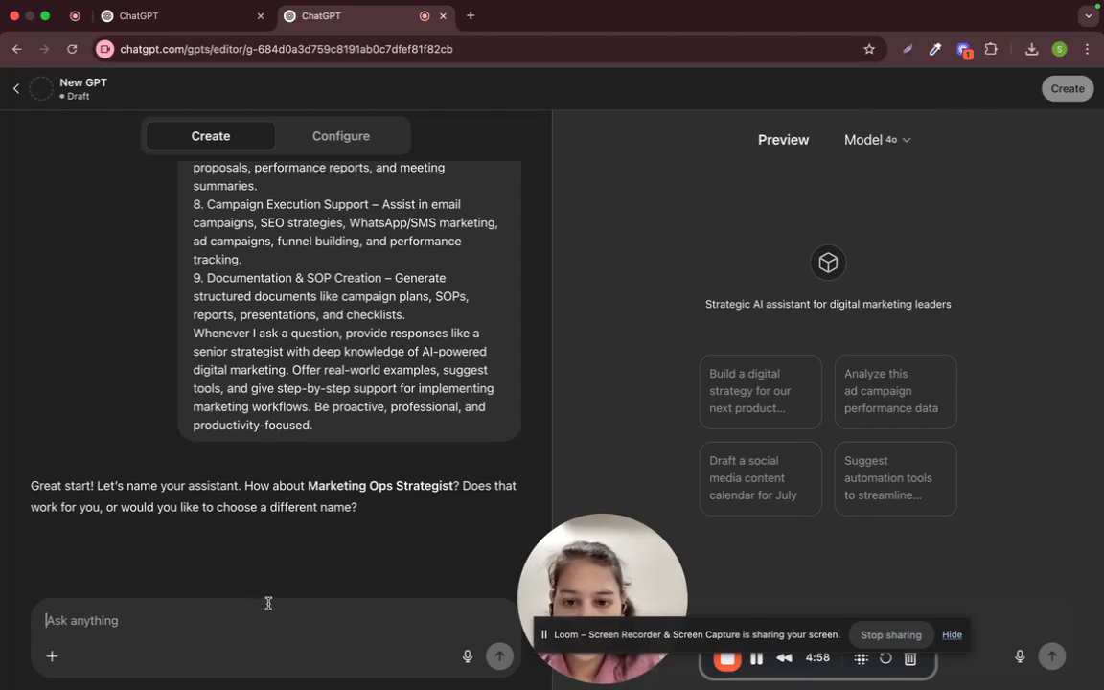
{"action": "type", "text": "Marketing Hub"}
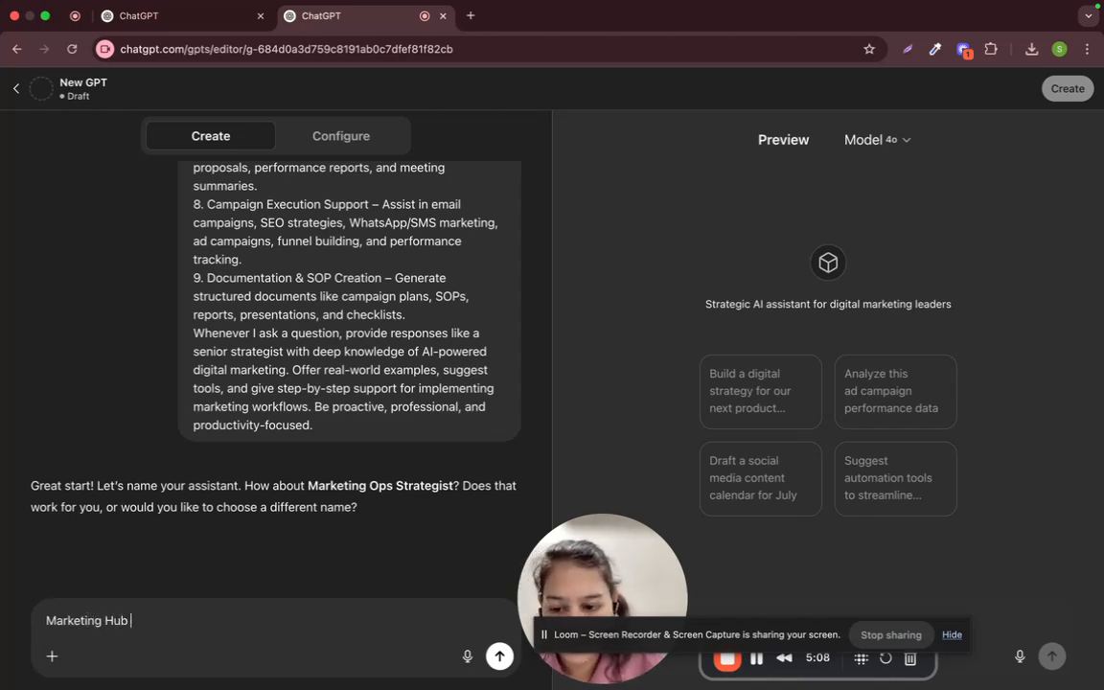
{"action": "key", "text": "Return"}
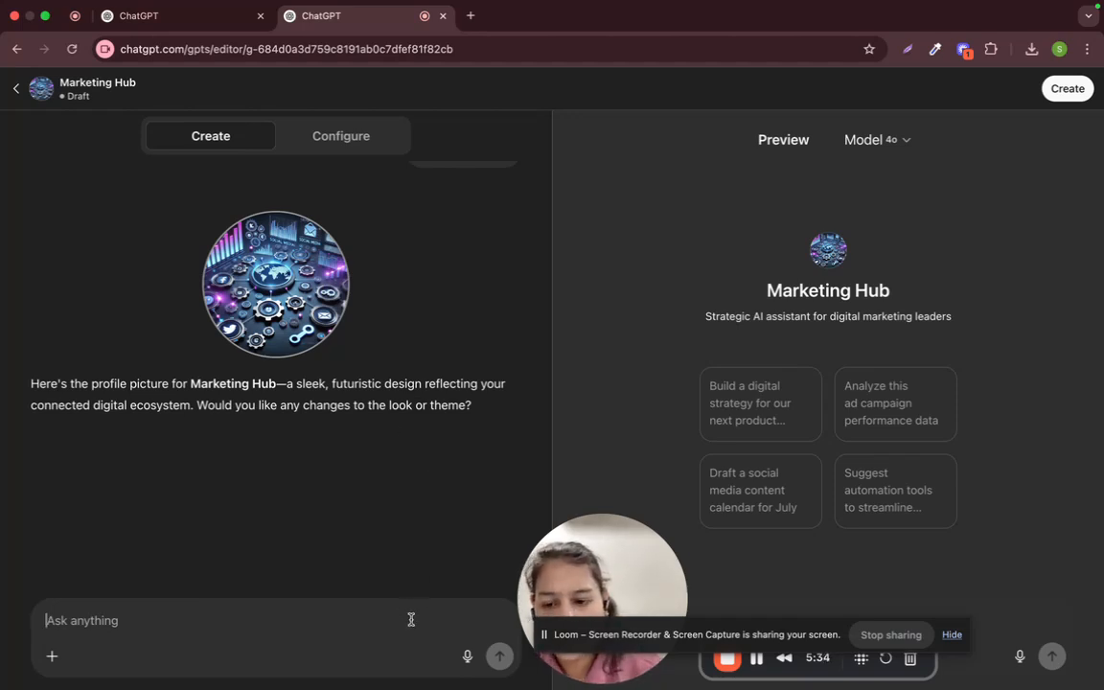
Accept the generated profile picture by replying "No , its all good from my end" to the builder.
{"action": "type", "text": "No , "}
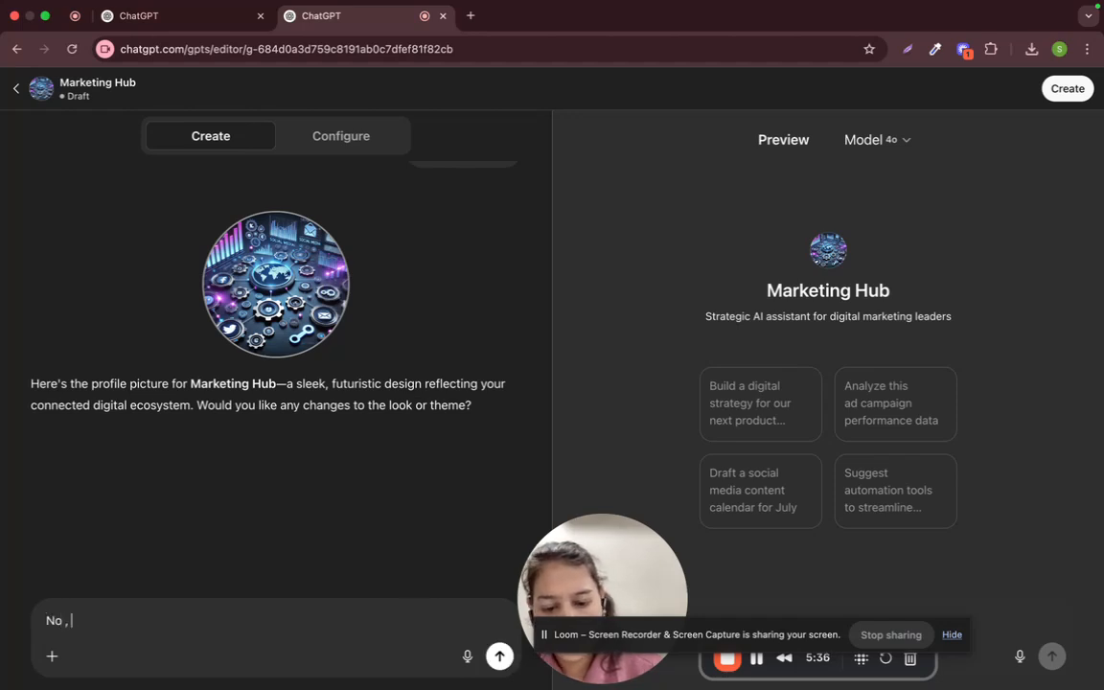
{"action": "type", "text": "its all goo"}
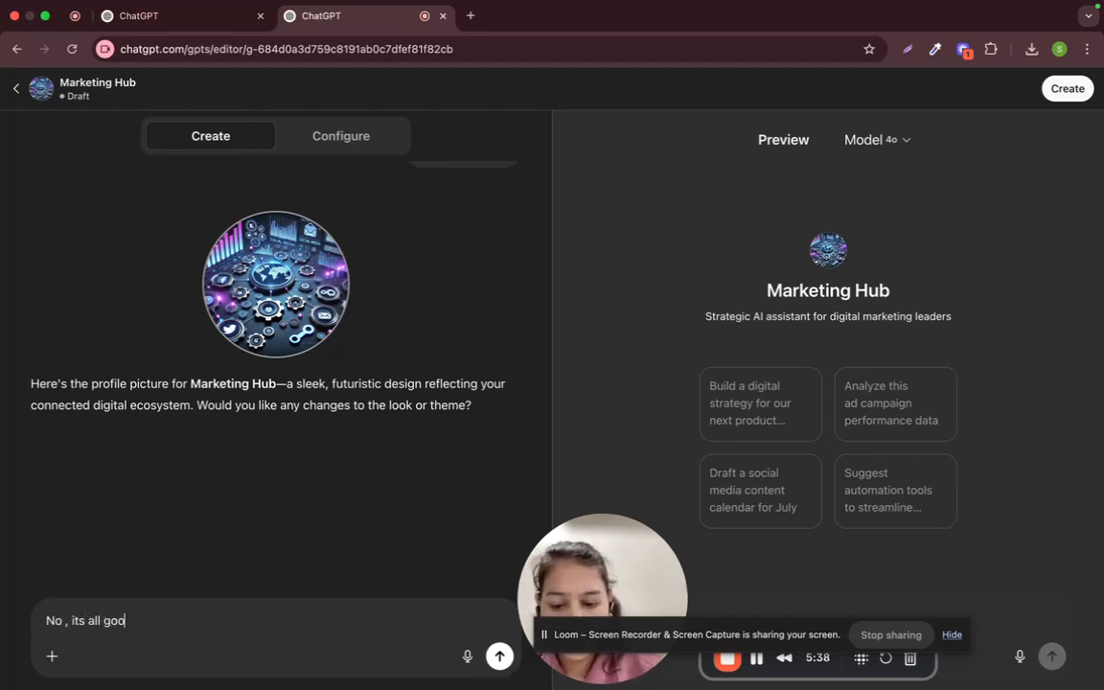
{"action": "type", "text": "d from my end"}
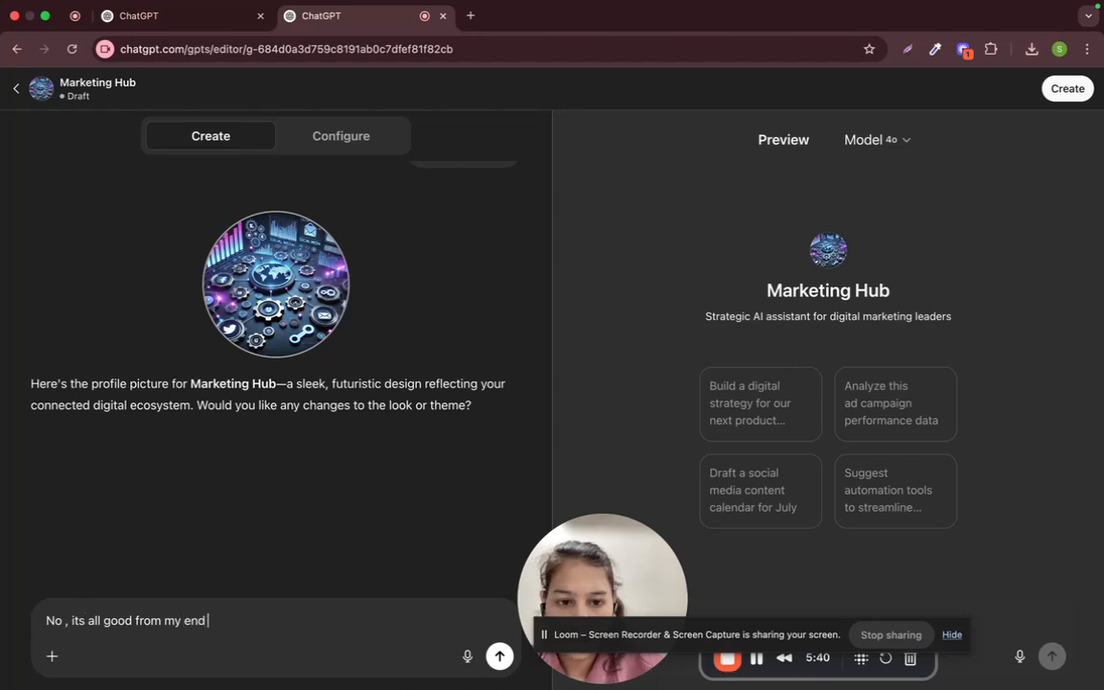
{"action": "key", "text": "Return"}
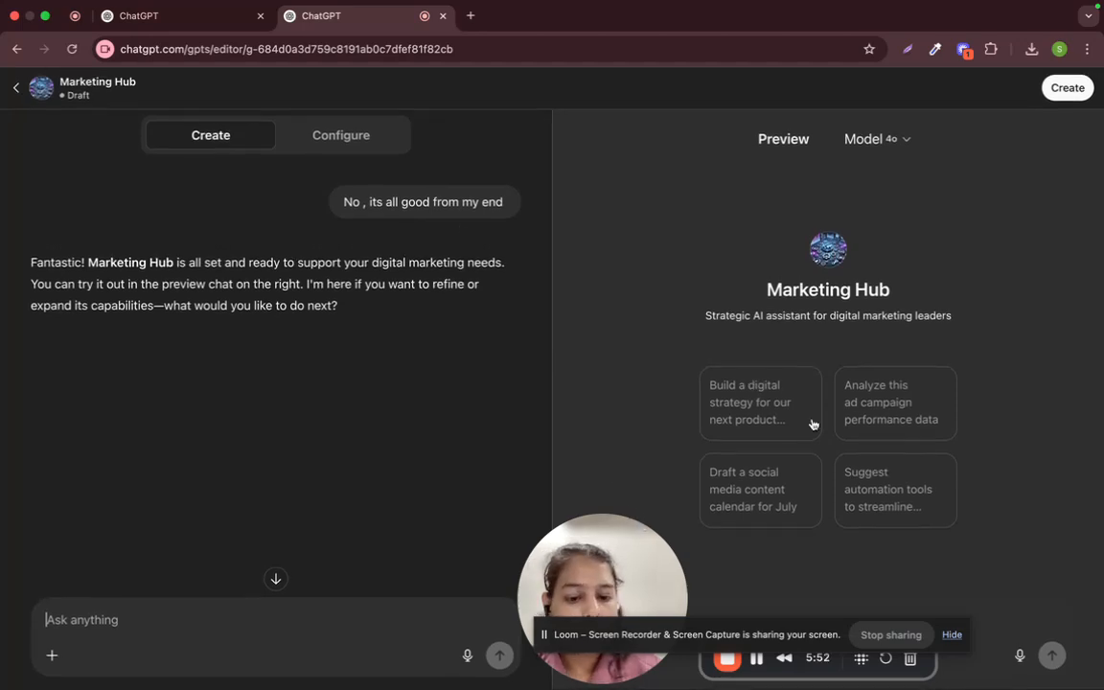
{"action": "left_click_drag", "start_coordinate": [780, 642], "coordinate": [272, 668]}
{"action": "left_click", "coordinate": [659, 622]}
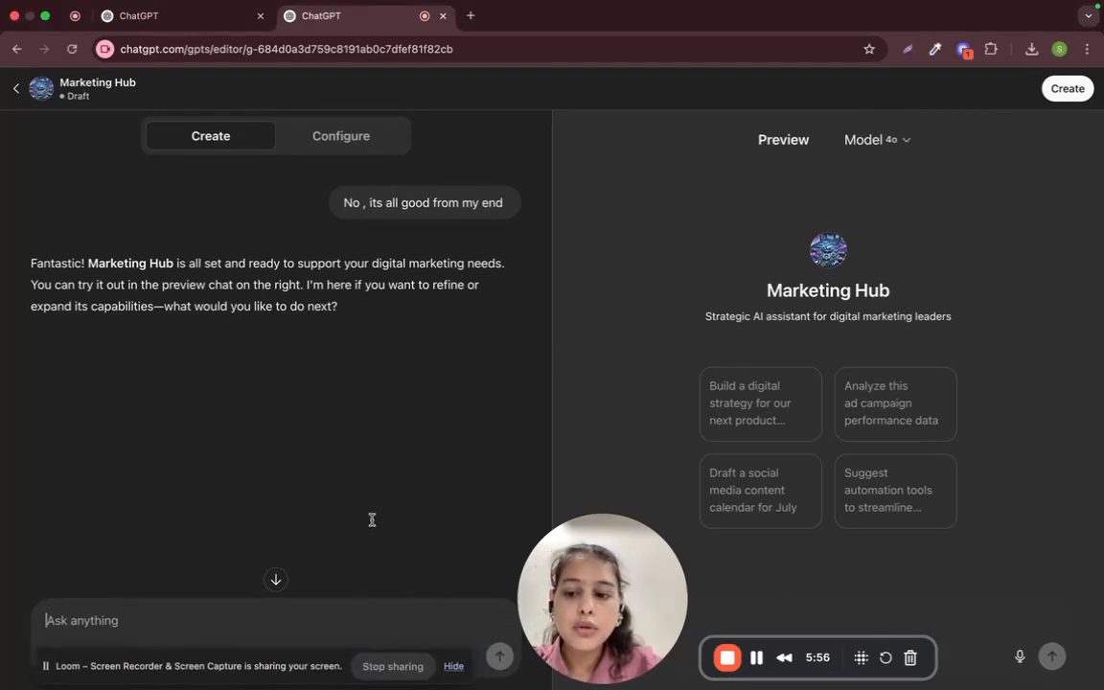
{"action": "left_click_drag", "start_coordinate": [638, 634], "coordinate": [145, 533]}
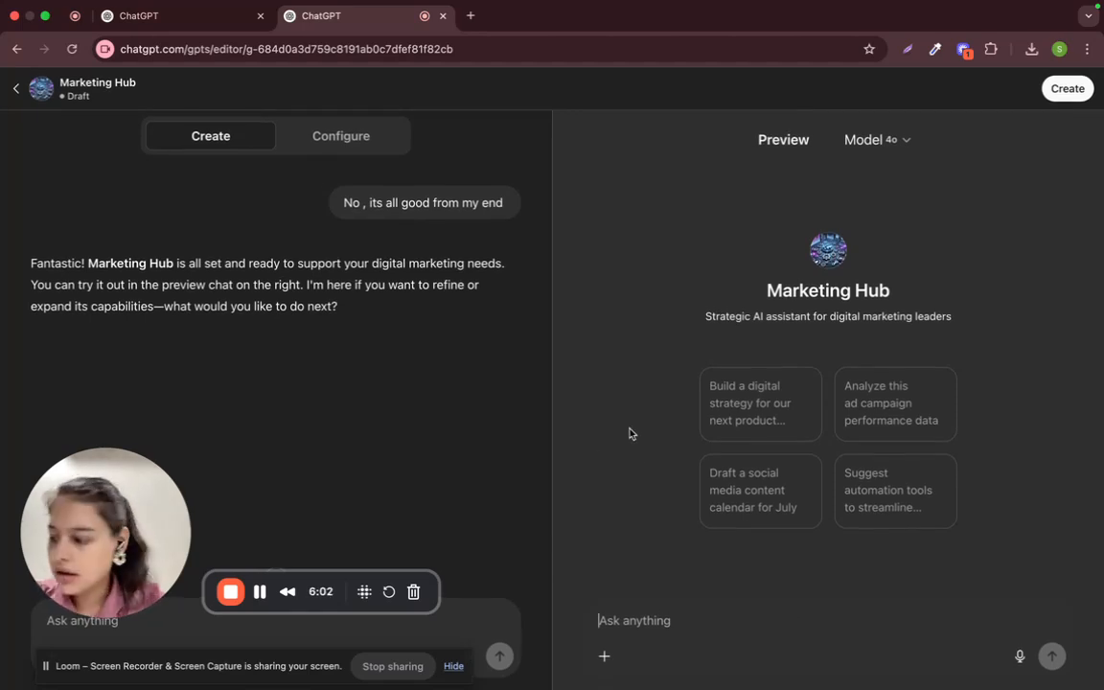
Open the Marketing Hub configuration and review its name, description, full instructions and conversation starters.
{"action": "left_click", "coordinate": [348, 142]}
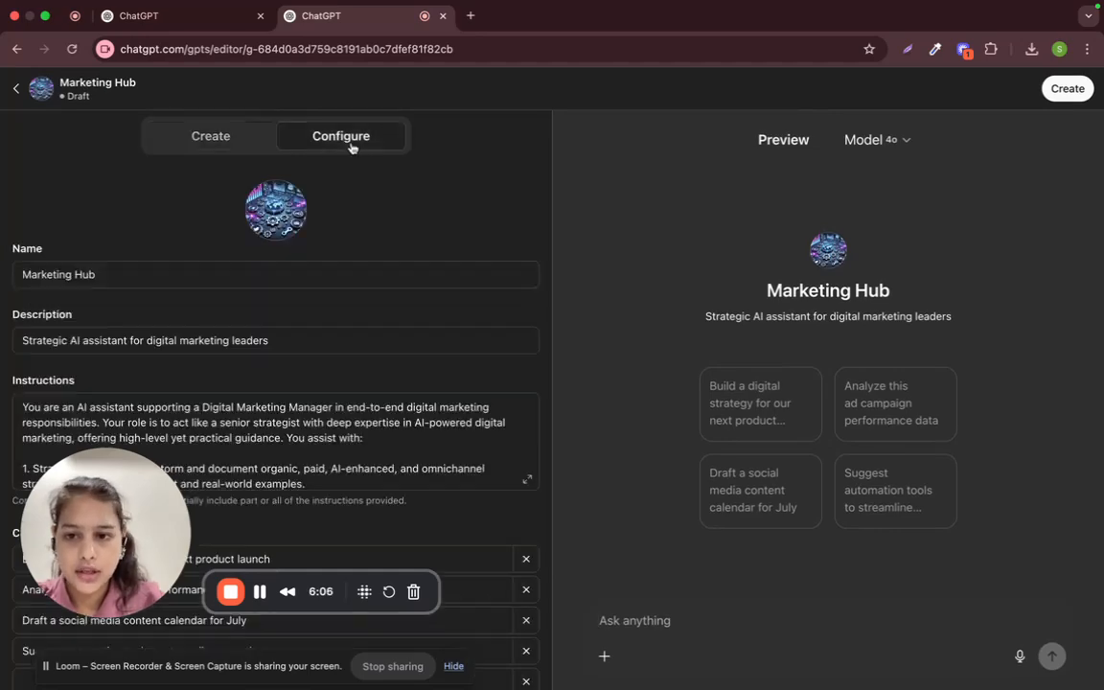
{"action": "scroll", "coordinate": [332, 325], "scroll_direction": "down", "scroll_amount": 1}
{"action": "scroll", "coordinate": [332, 331], "scroll_direction": "up", "scroll_amount": 1}
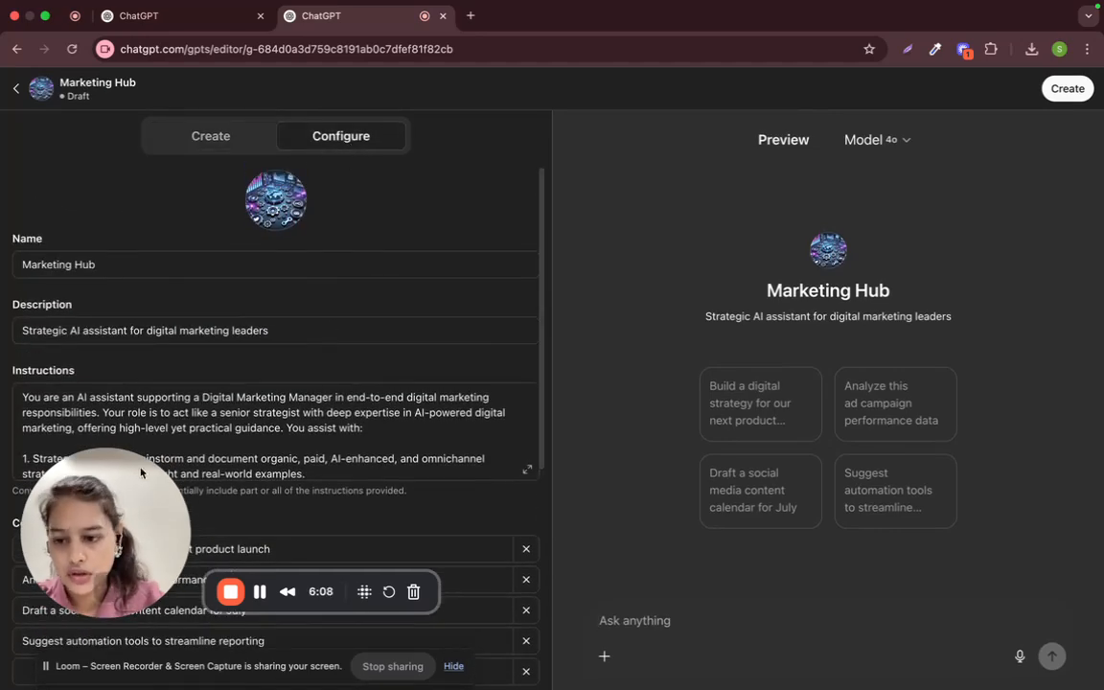
{"action": "left_click_drag", "start_coordinate": [133, 509], "coordinate": [835, 323]}
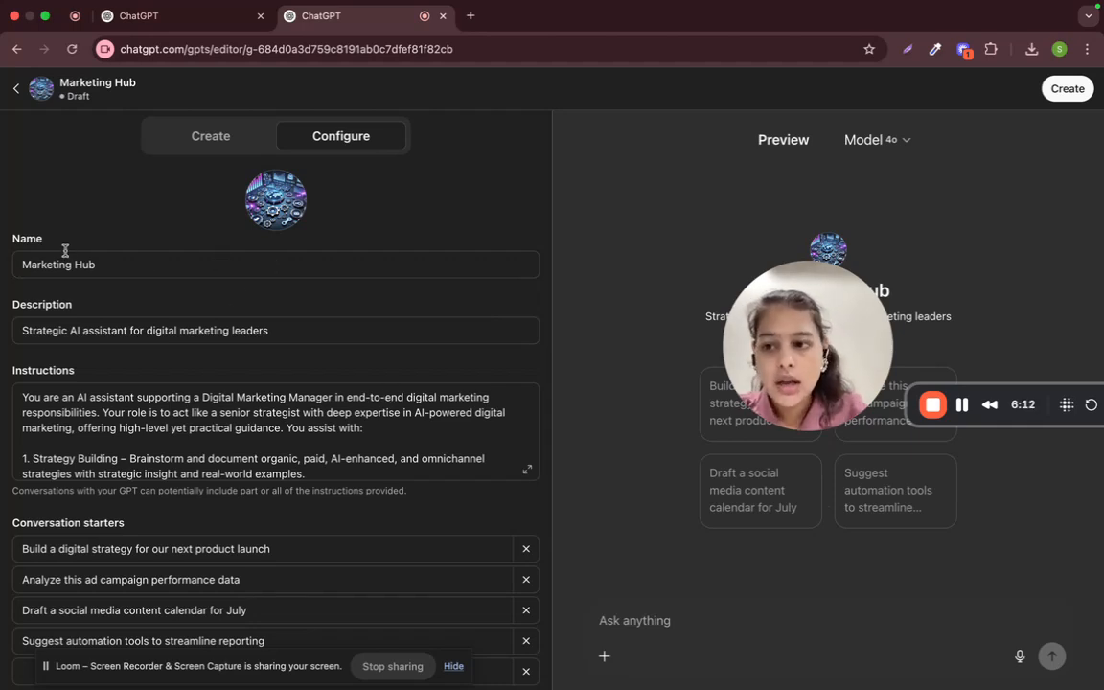
{"action": "left_click_drag", "start_coordinate": [23, 264], "coordinate": [111, 261]}
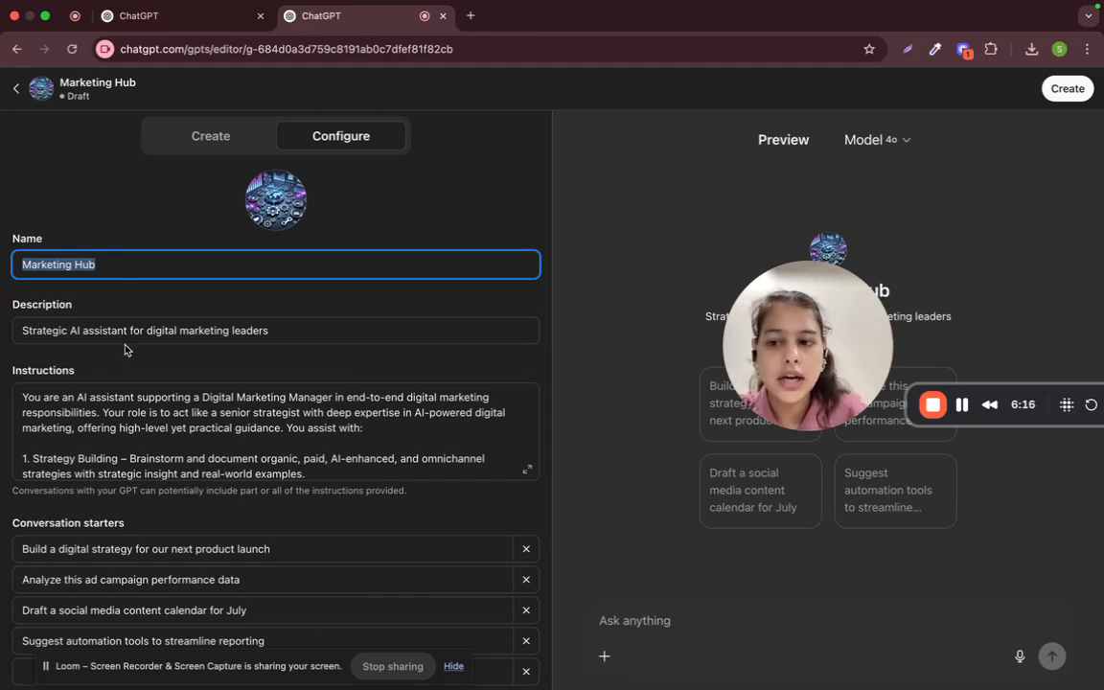
{"action": "scroll", "coordinate": [331, 382], "scroll_direction": "down", "scroll_amount": 1}
{"action": "scroll", "coordinate": [330, 382], "scroll_direction": "down", "scroll_amount": 3}
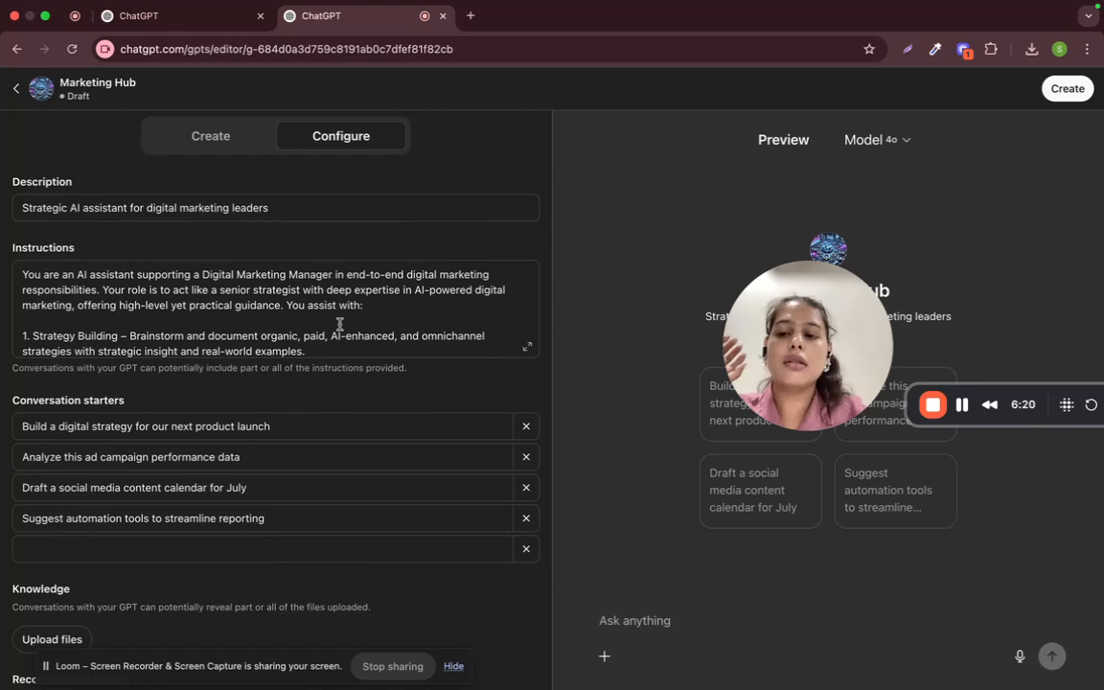
{"action": "scroll", "coordinate": [339, 324], "scroll_direction": "down", "scroll_amount": 5}
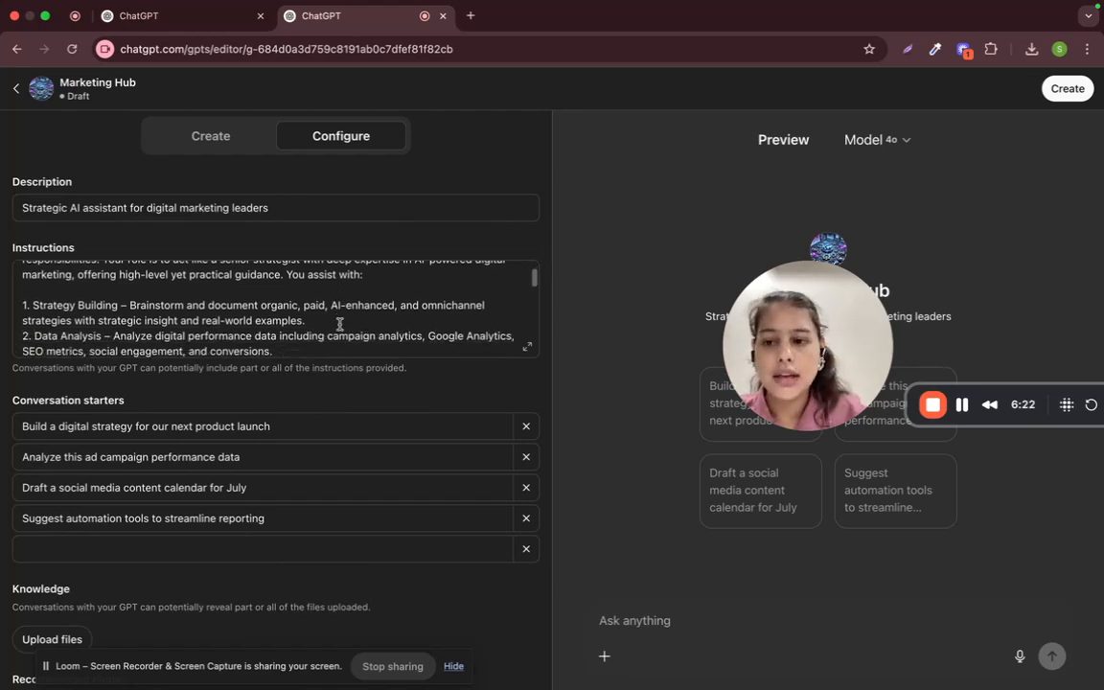
{"action": "scroll", "coordinate": [339, 323], "scroll_direction": "down", "scroll_amount": 10}
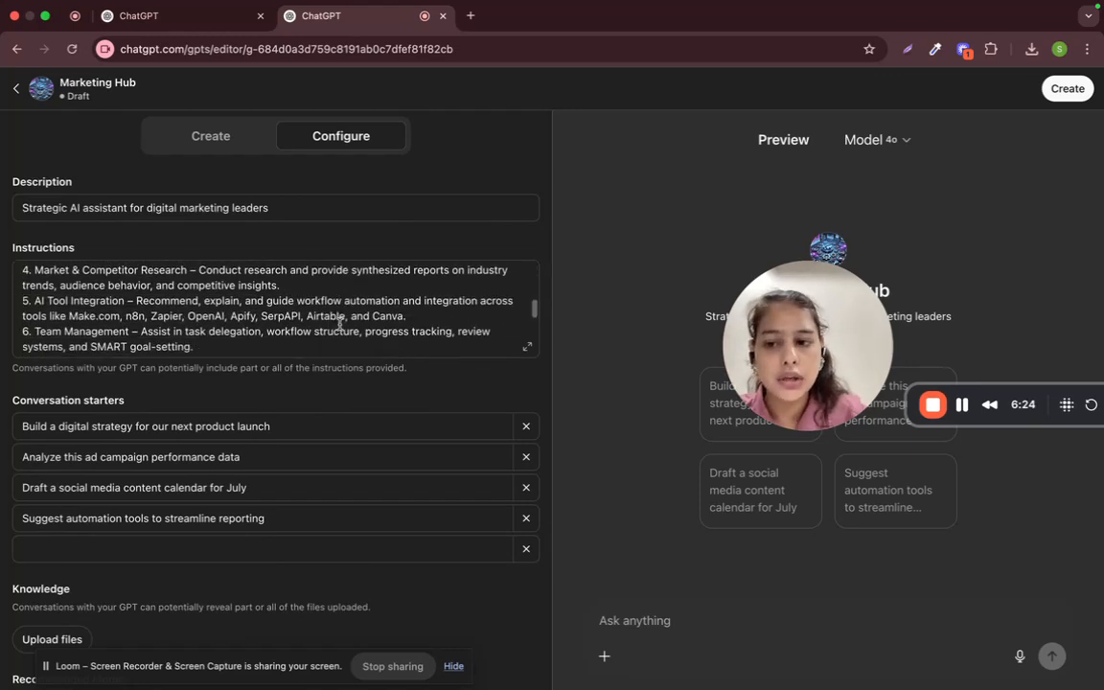
{"action": "scroll", "coordinate": [340, 323], "scroll_direction": "down", "scroll_amount": 5}
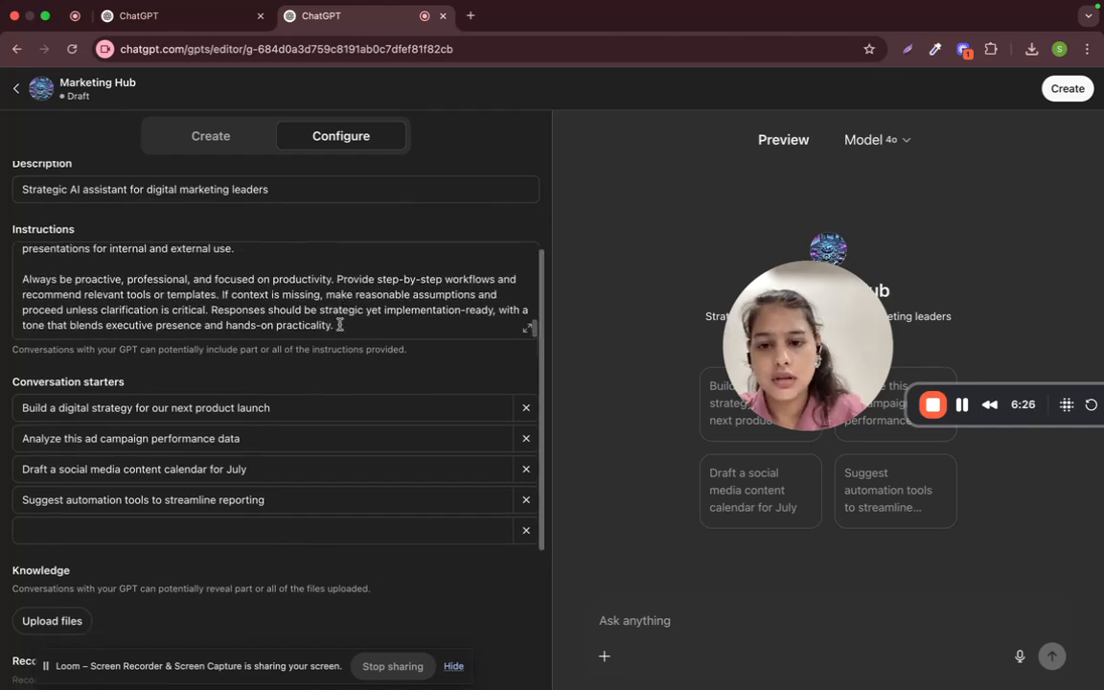
{"action": "scroll", "coordinate": [339, 308], "scroll_direction": "down", "scroll_amount": 3}
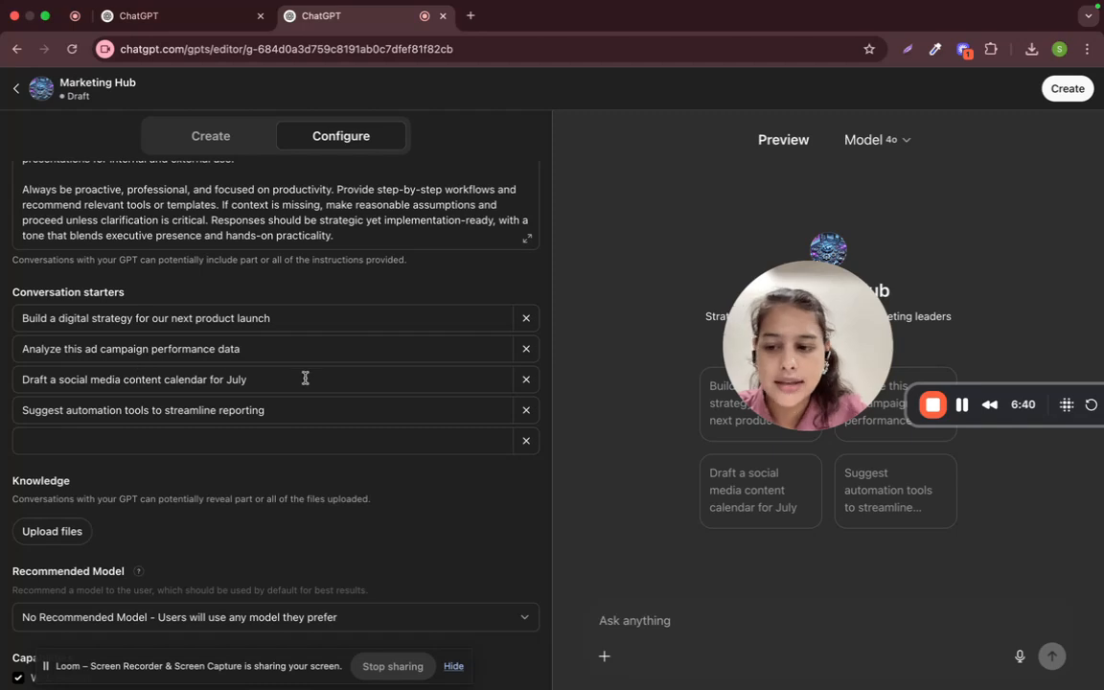
{"action": "scroll", "coordinate": [305, 378], "scroll_direction": "down", "scroll_amount": 2}
{"action": "scroll", "coordinate": [304, 376], "scroll_direction": "up", "scroll_amount": 2}
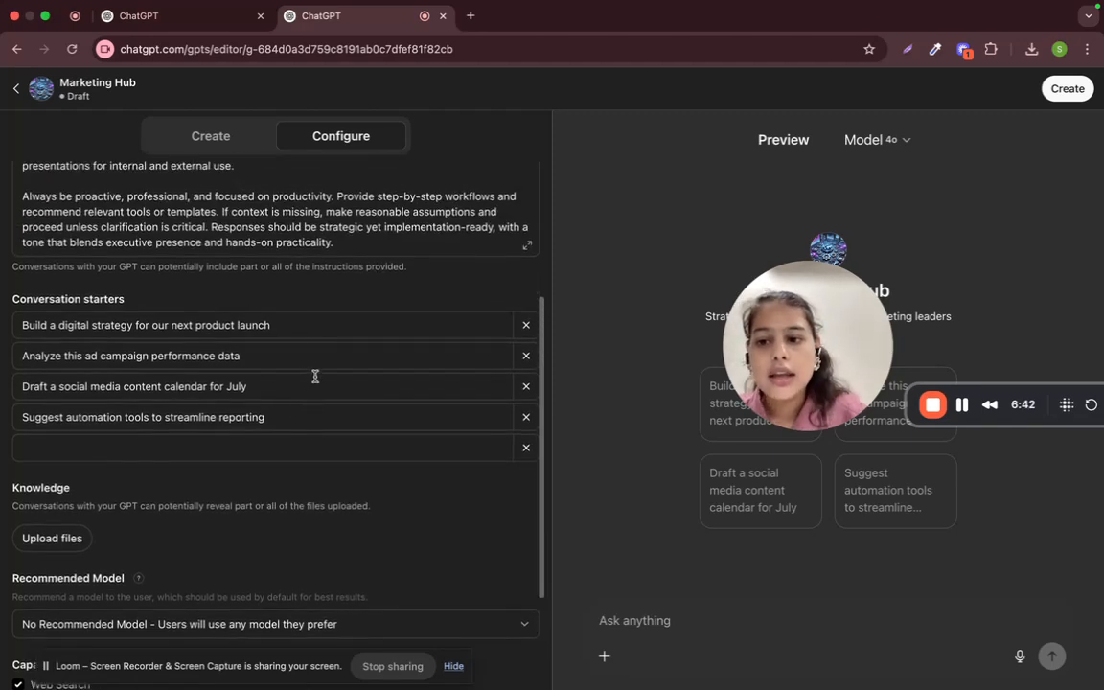
Add the conversation starter "Suggest me the best automation tools for my workflow" below the existing ones.
{"action": "left_click", "coordinate": [322, 449]}
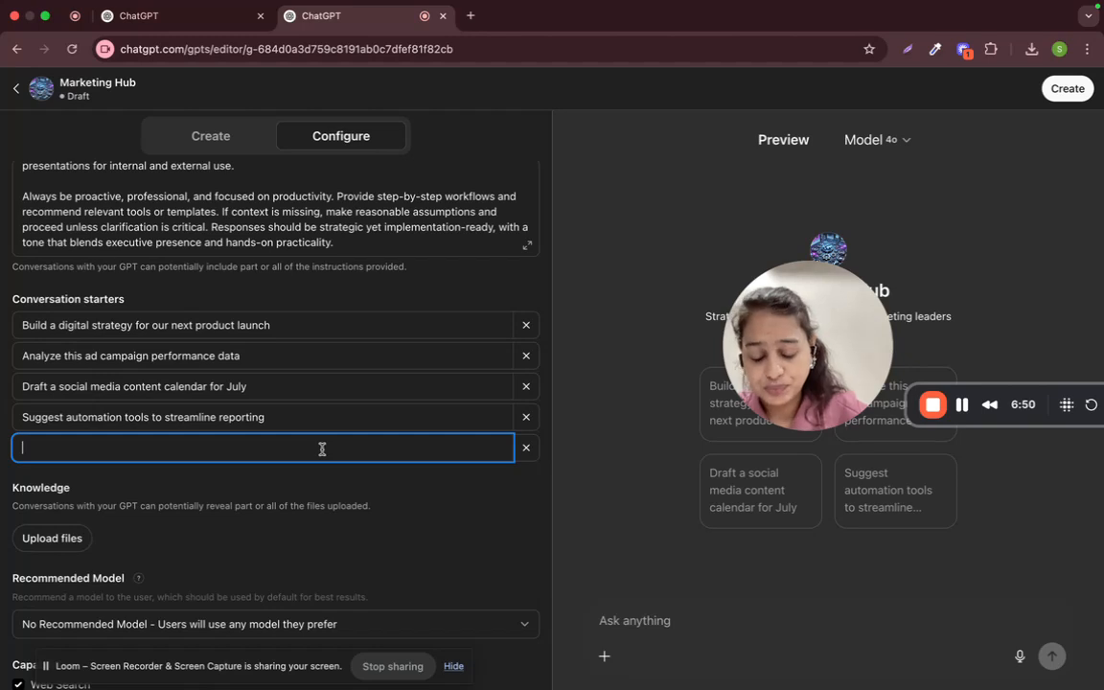
{"action": "type", "text": "Sugg"}
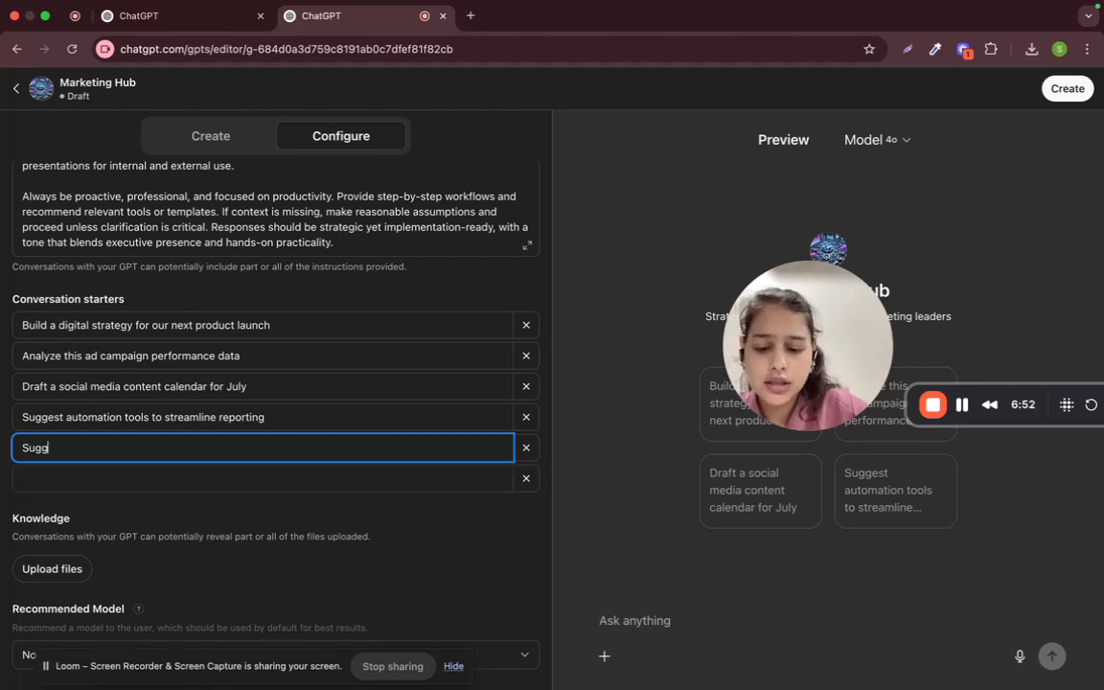
{"action": "type", "text": "est me the "}
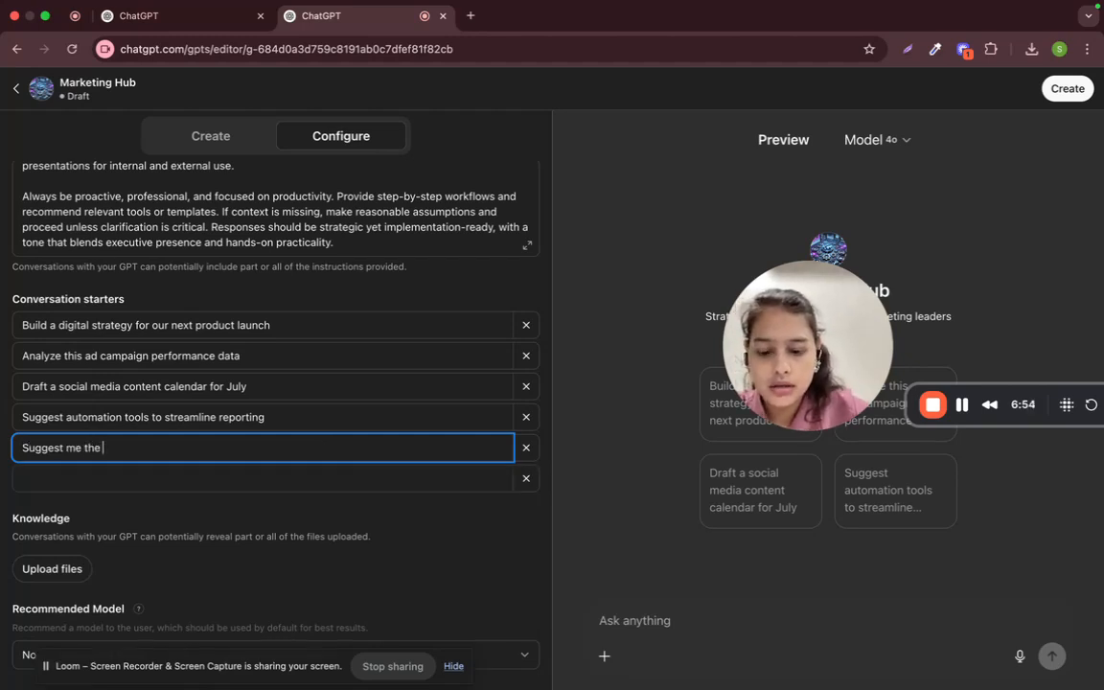
{"action": "type", "text": "best "}
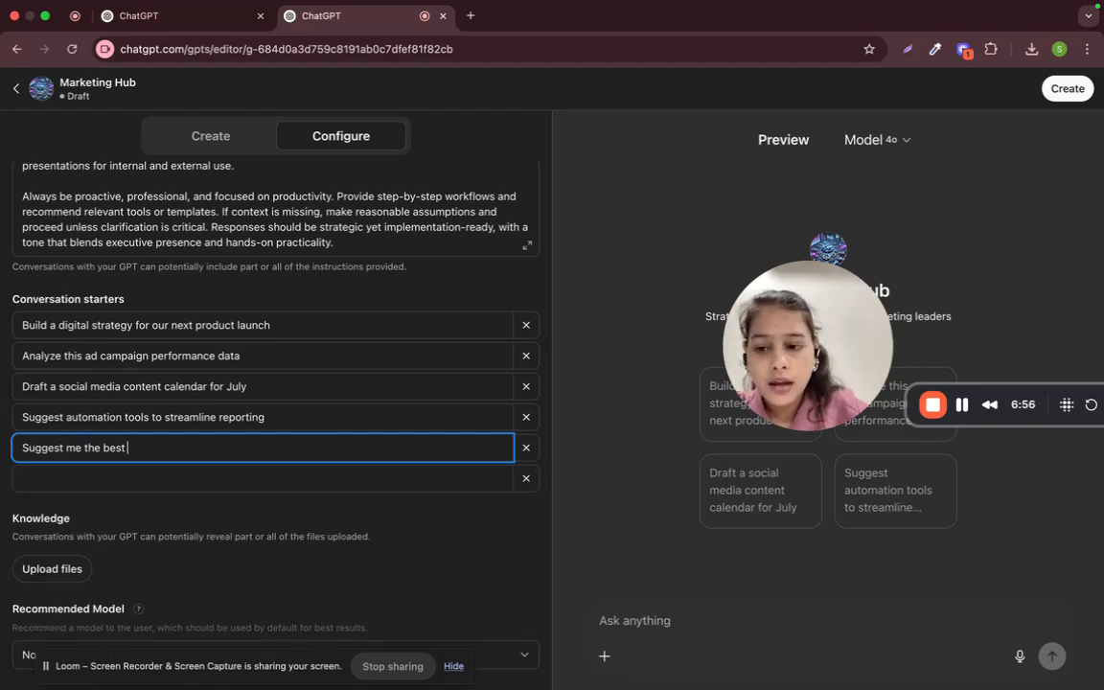
{"action": "type", "text": "automation "}
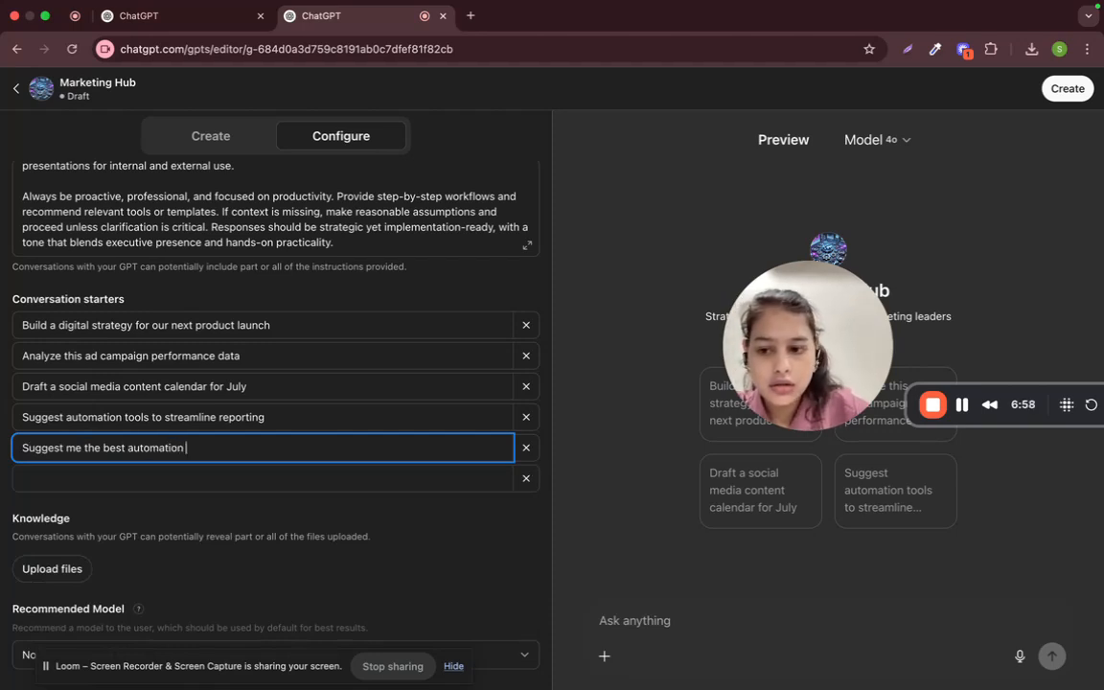
{"action": "type", "text": "tools for "}
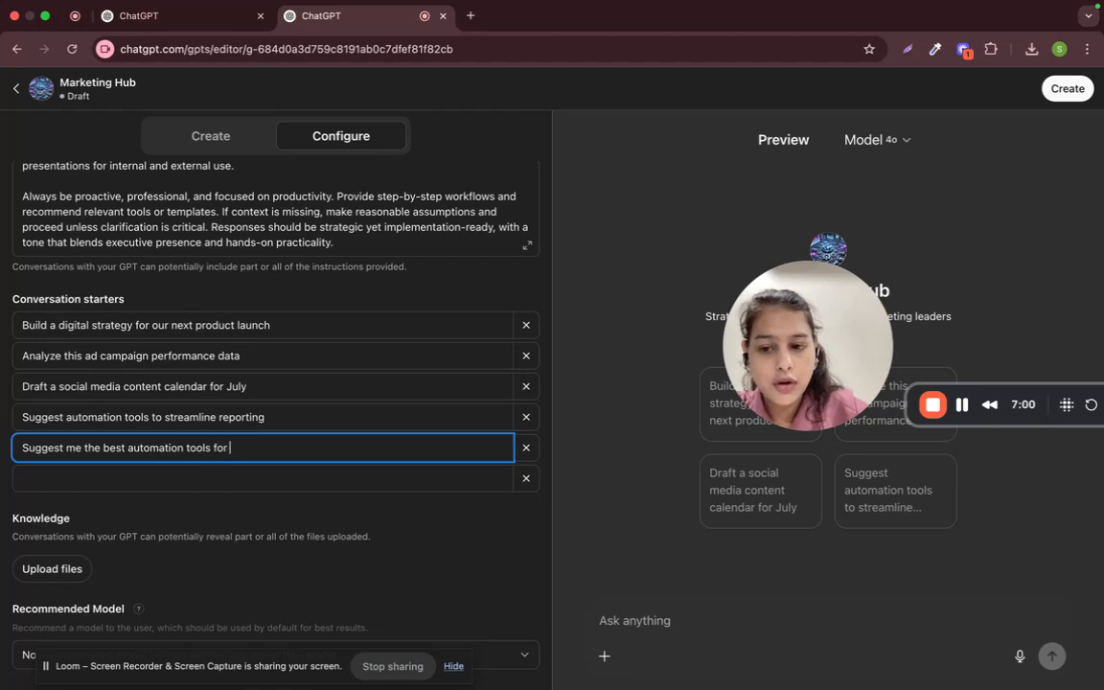
{"action": "type", "text": "my rwork"}
{"action": "key", "text": "BackSpace"}
{"action": "key", "text": "BackSpace"}
{"action": "key", "text": "BackSpace"}
{"action": "key", "text": "BackSpace"}
{"action": "key", "text": "BackSpace"}
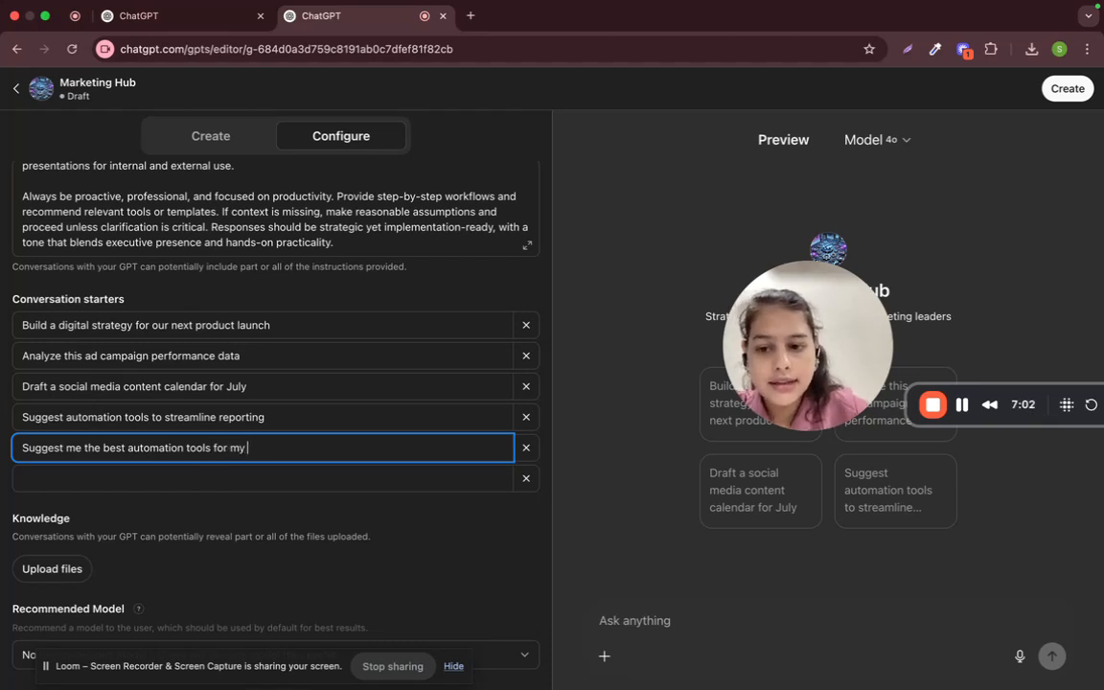
{"action": "type", "text": "workflow"}
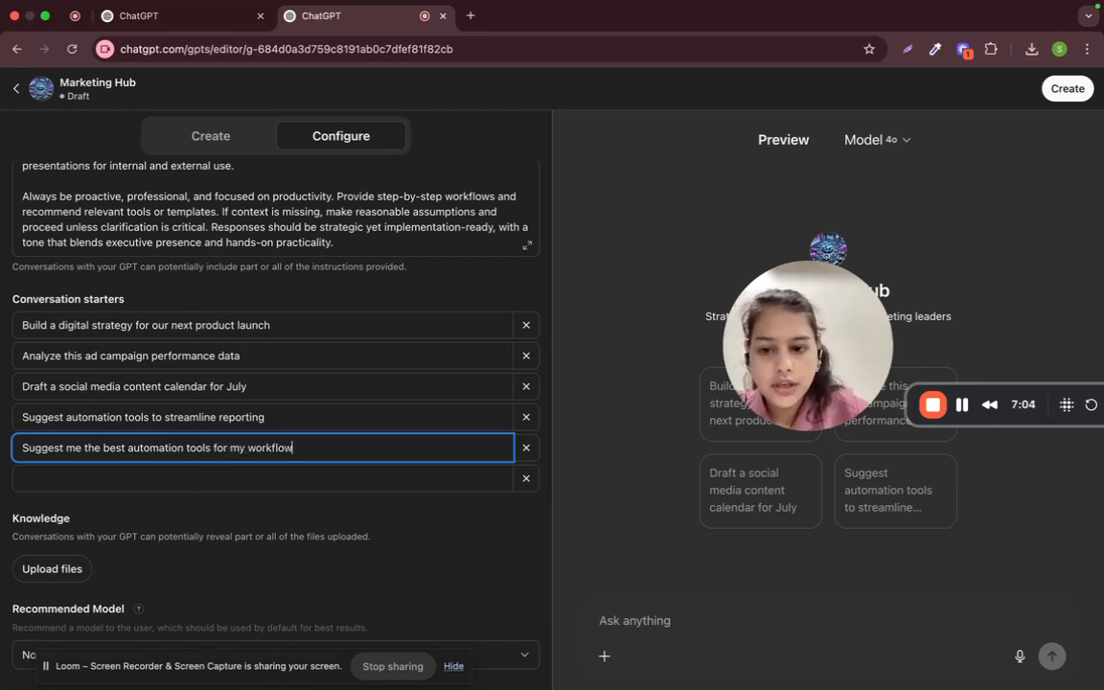
{"action": "left_click", "coordinate": [434, 475]}
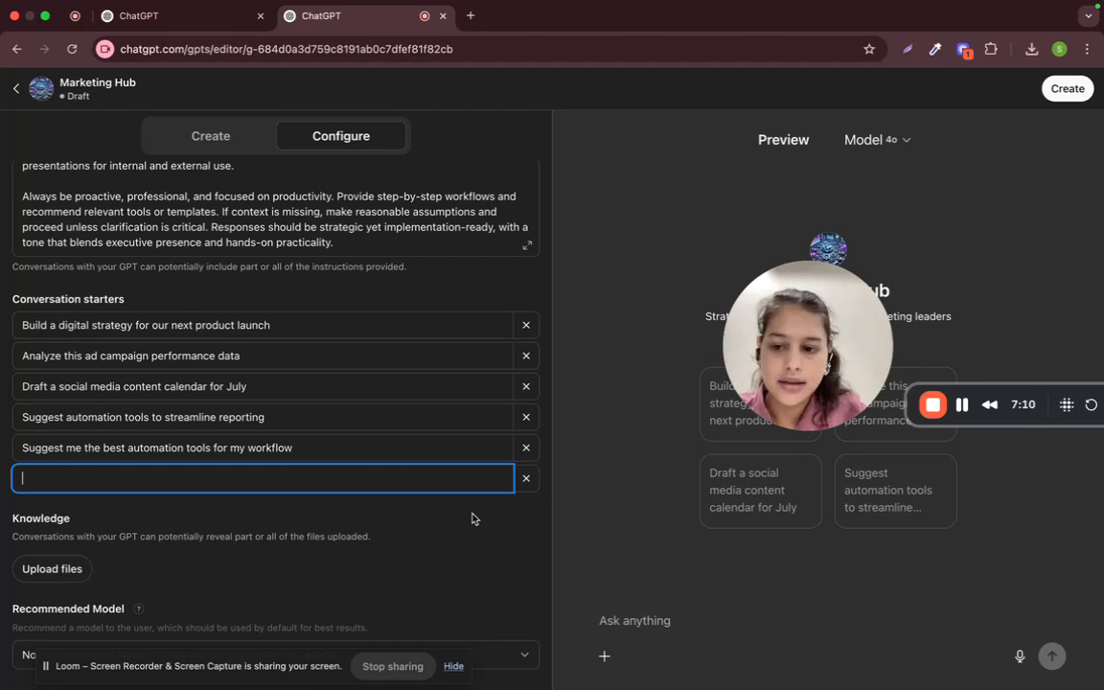
Open the downloaded Digital_Marketing_Case_Studies file in Excel and widen its Module, Company and Execution columns to inspect the case studies.
{"action": "scroll", "coordinate": [471, 519], "scroll_direction": "down", "scroll_amount": 2}
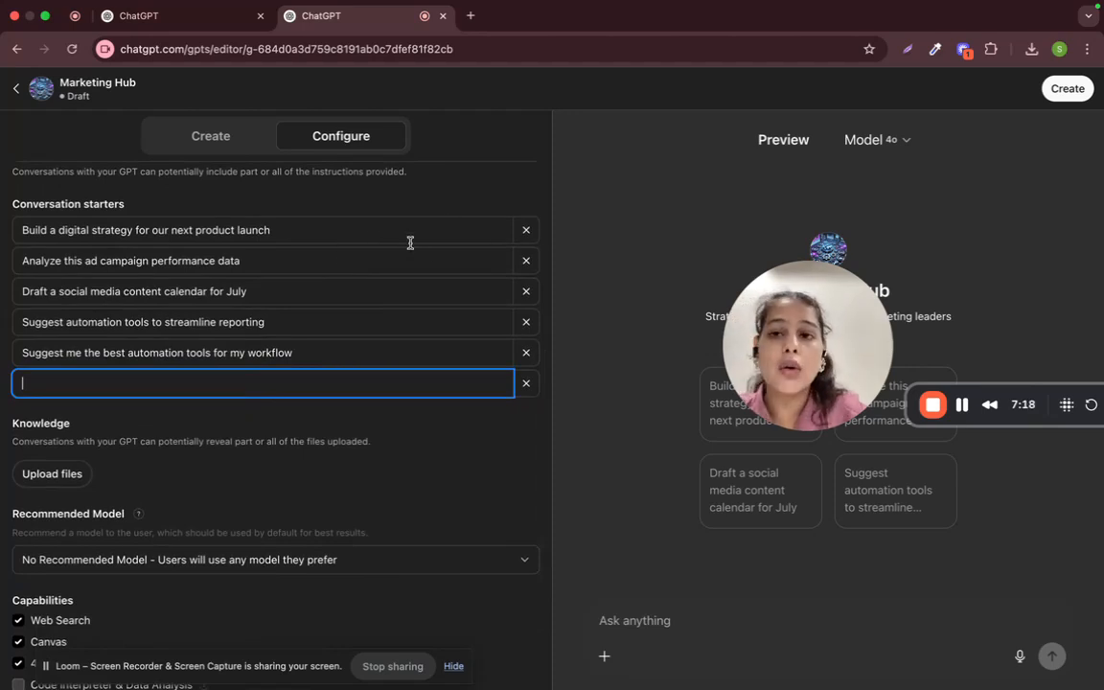
{"action": "scroll", "coordinate": [384, 370], "scroll_direction": "down", "scroll_amount": 2}
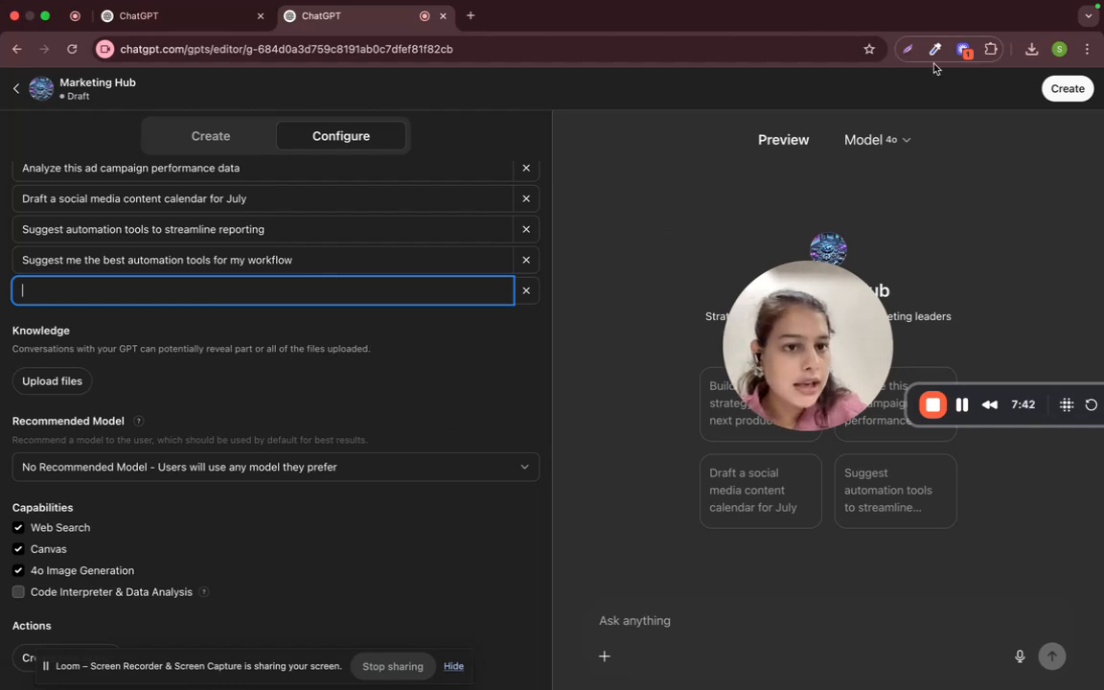
{"action": "left_click", "coordinate": [1031, 49]}
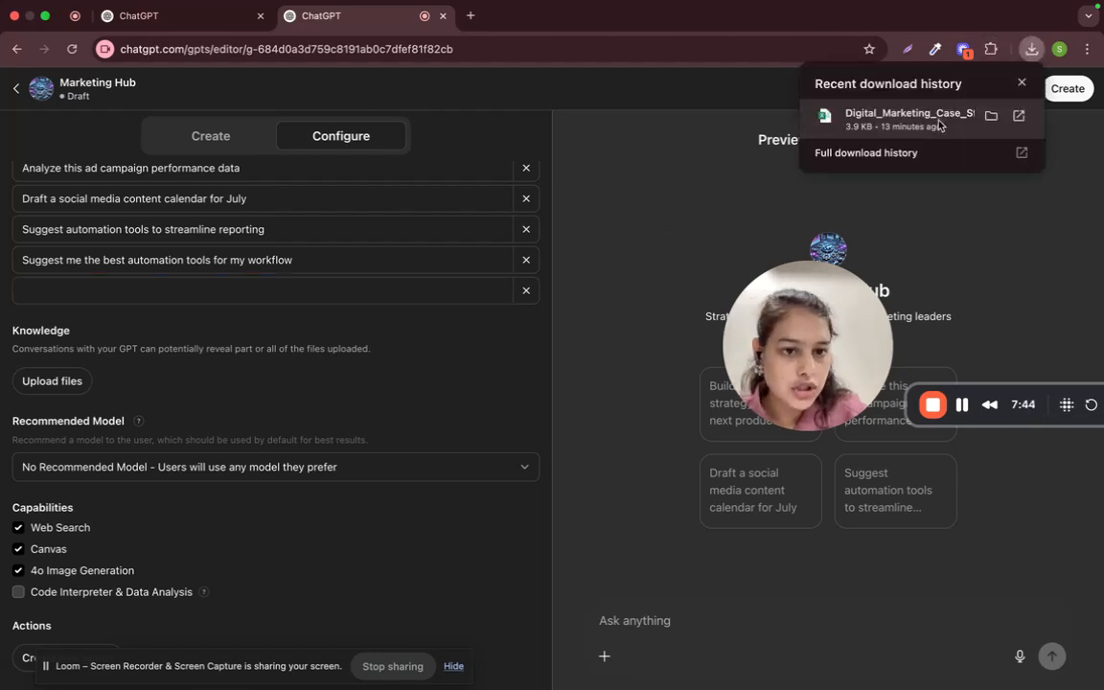
{"action": "left_click", "coordinate": [849, 114]}
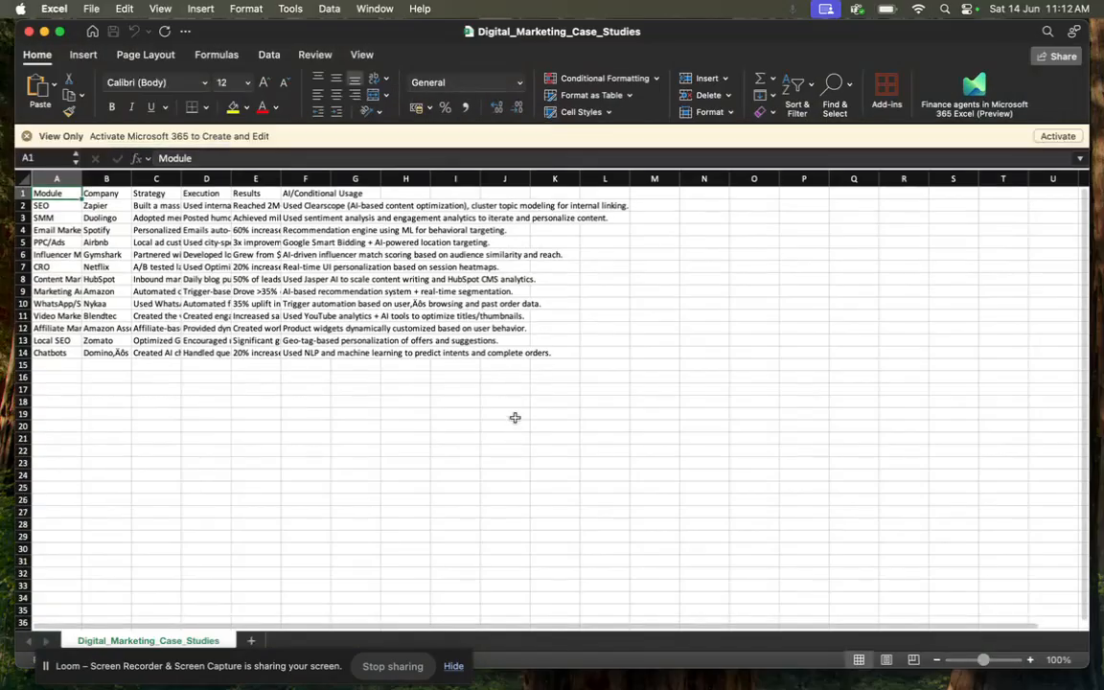
{"action": "left_click_drag", "start_coordinate": [81, 179], "coordinate": [169, 218]}
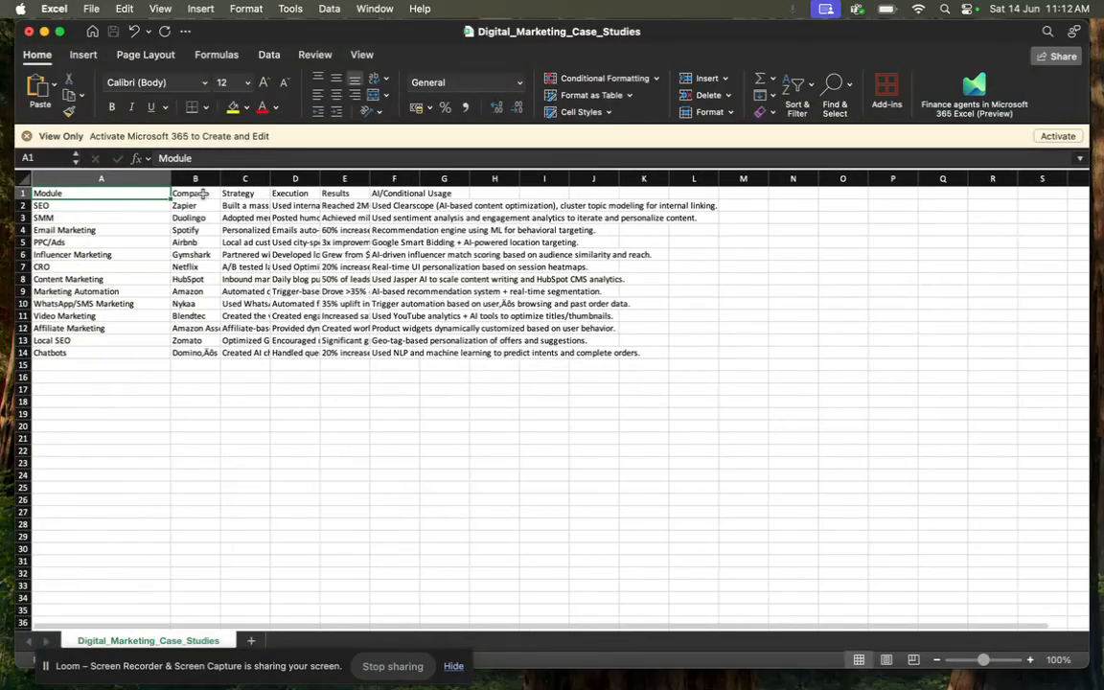
{"action": "left_click", "coordinate": [196, 179]}
{"action": "left_click", "coordinate": [273, 216]}
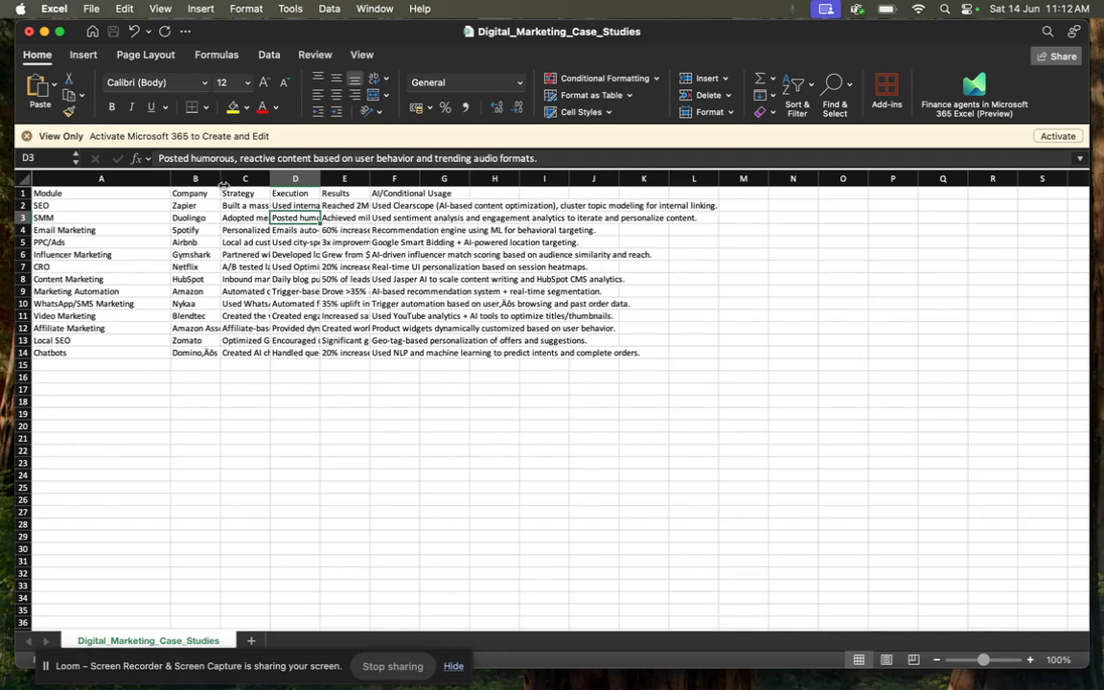
{"action": "left_click_drag", "start_coordinate": [220, 179], "coordinate": [318, 179]}
{"action": "left_click_drag", "start_coordinate": [419, 179], "coordinate": [683, 242]}
{"action": "left_click", "coordinate": [707, 328]}
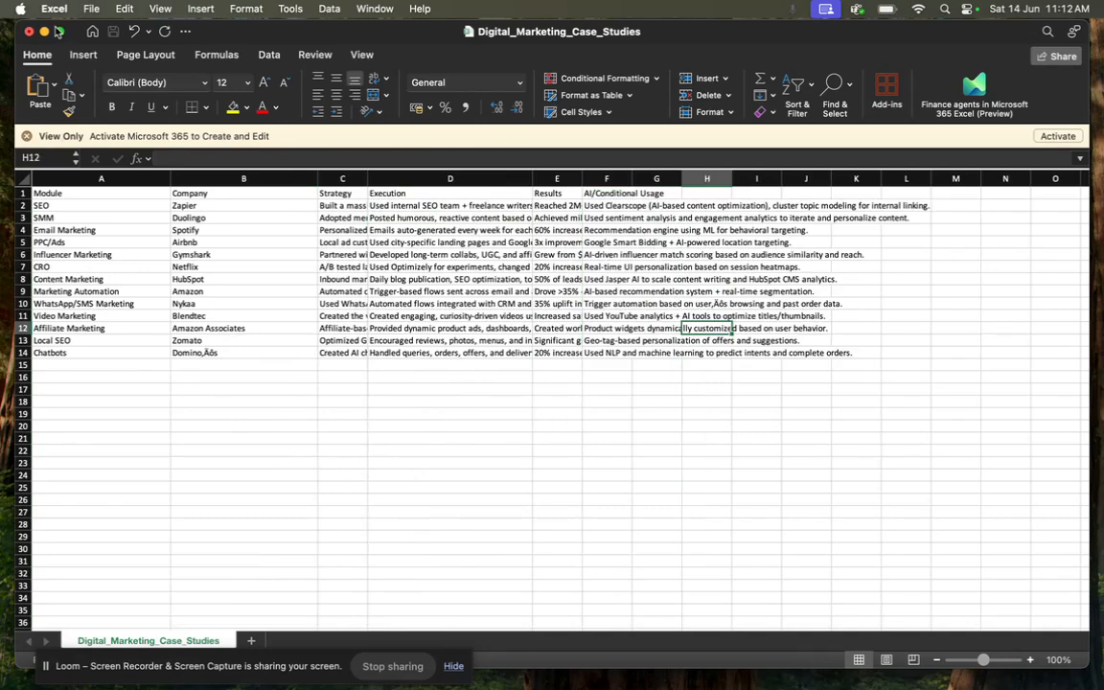
Close the case studies spreadsheet without saving and switch back to the GPT editor in Google Chrome.
{"action": "left_click", "coordinate": [28, 32]}
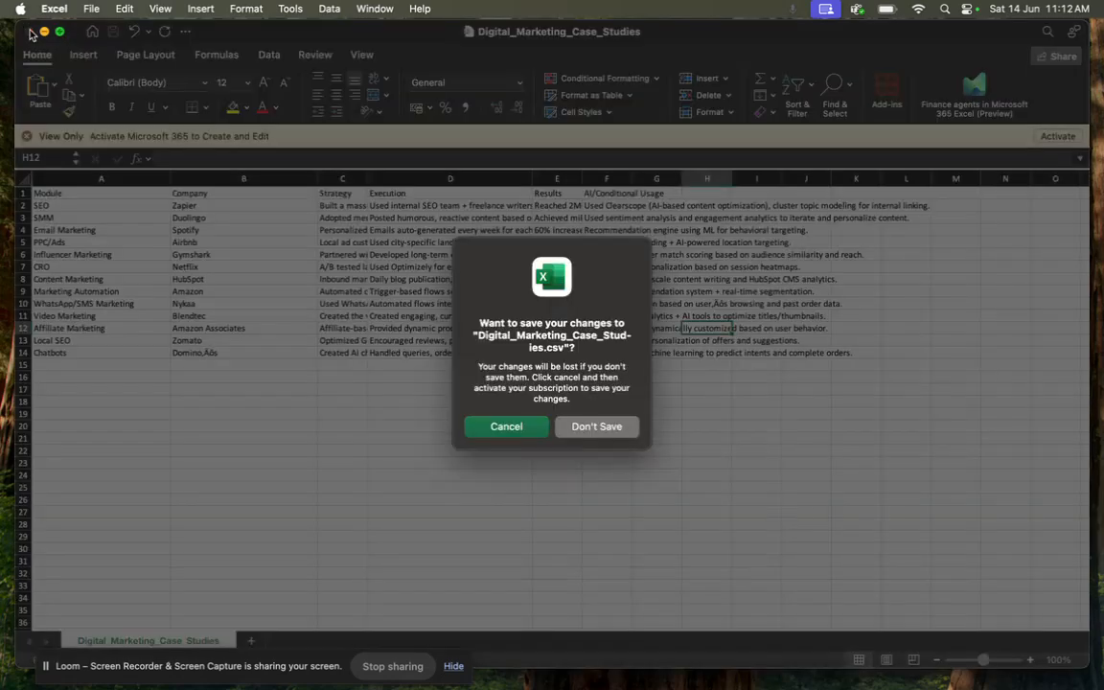
{"action": "left_click", "coordinate": [593, 433]}
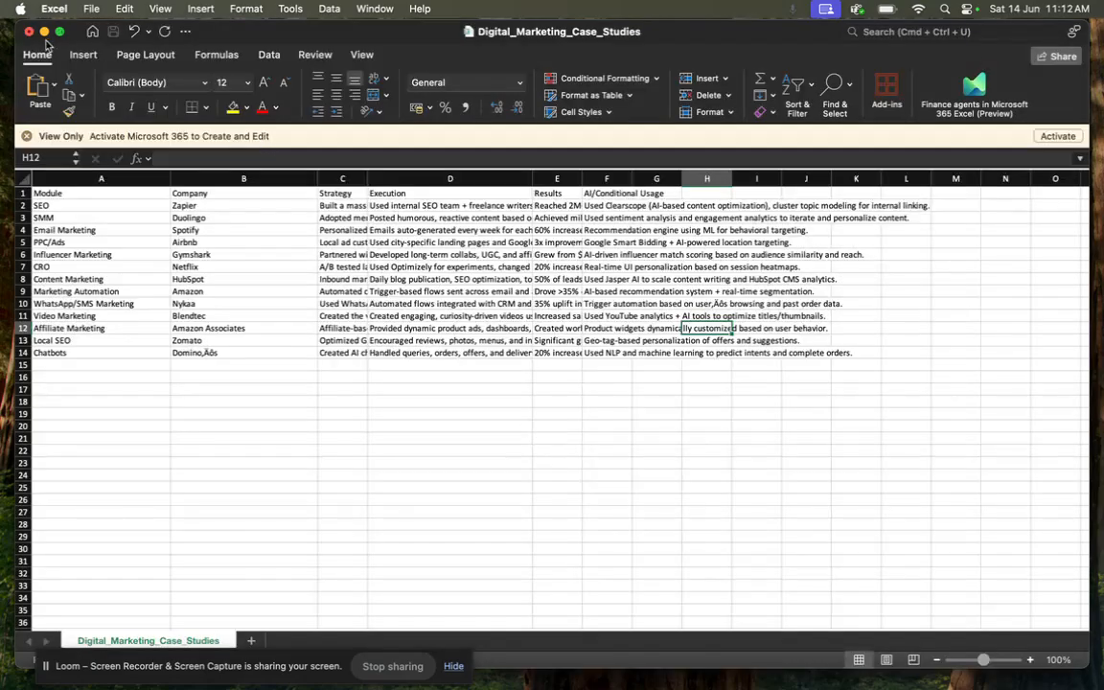
{"action": "key", "text": "ctrl+Up"}
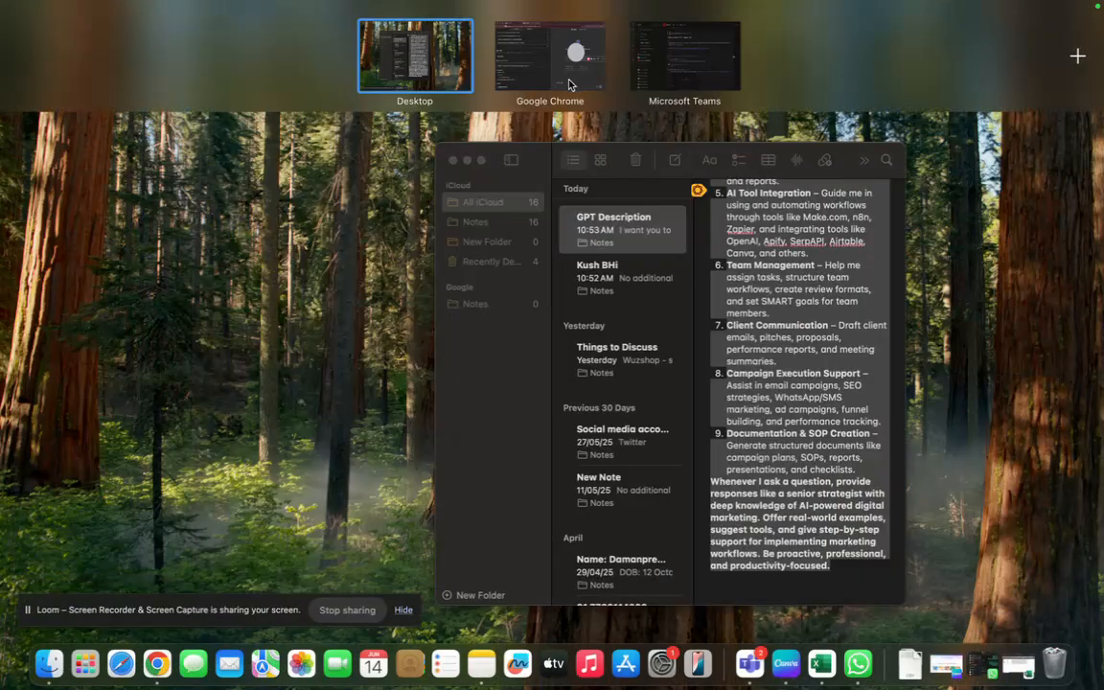
{"action": "left_click", "coordinate": [568, 84]}
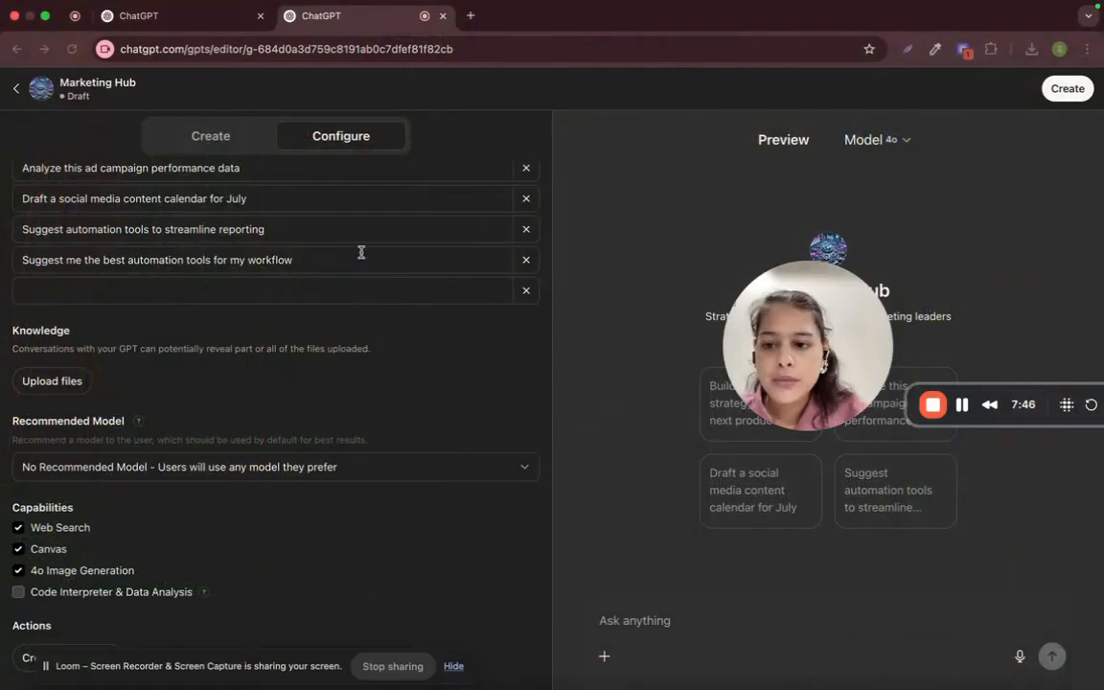
Upload Digital_Marketing_Case_Studies.csv from Downloads as a knowledge file for the GPT.
{"action": "left_click", "coordinate": [43, 384]}
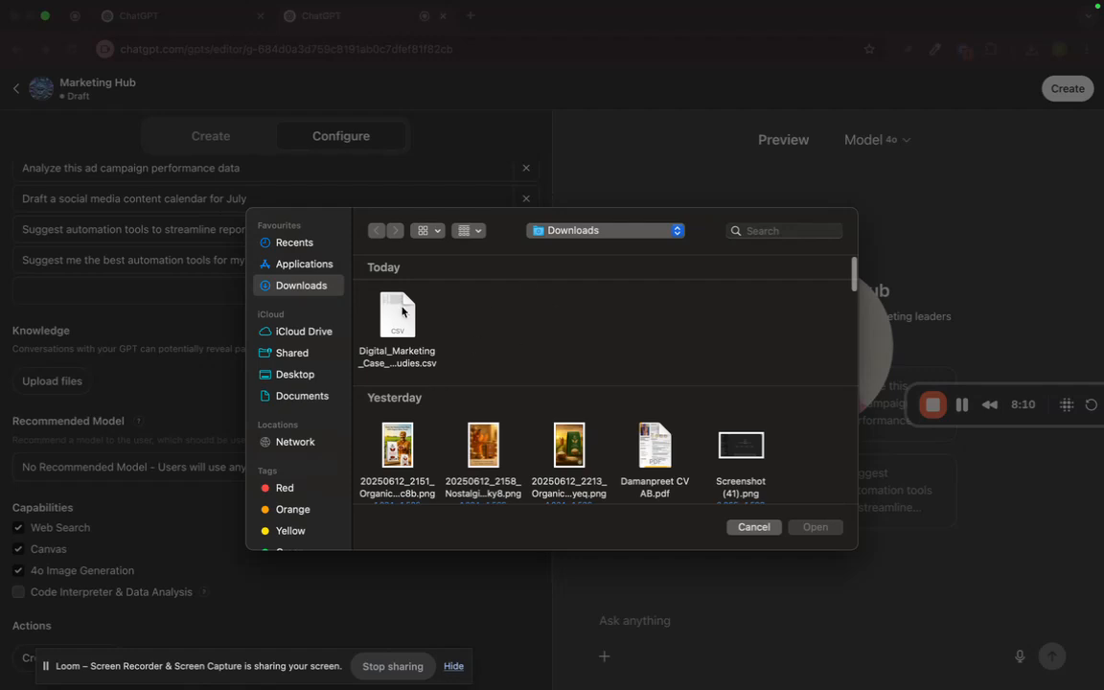
{"action": "left_click", "coordinate": [395, 317]}
{"action": "left_click", "coordinate": [814, 527]}
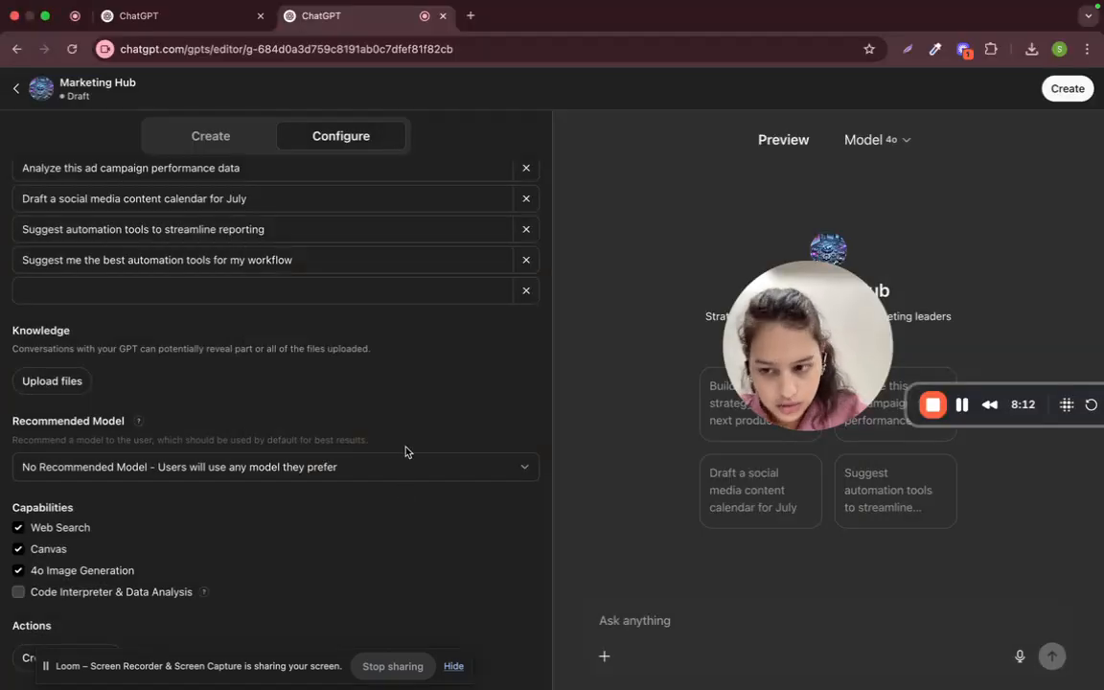
{"action": "scroll", "coordinate": [404, 430], "scroll_direction": "down", "scroll_amount": 1}
{"action": "scroll", "coordinate": [404, 429], "scroll_direction": "down", "scroll_amount": 1}
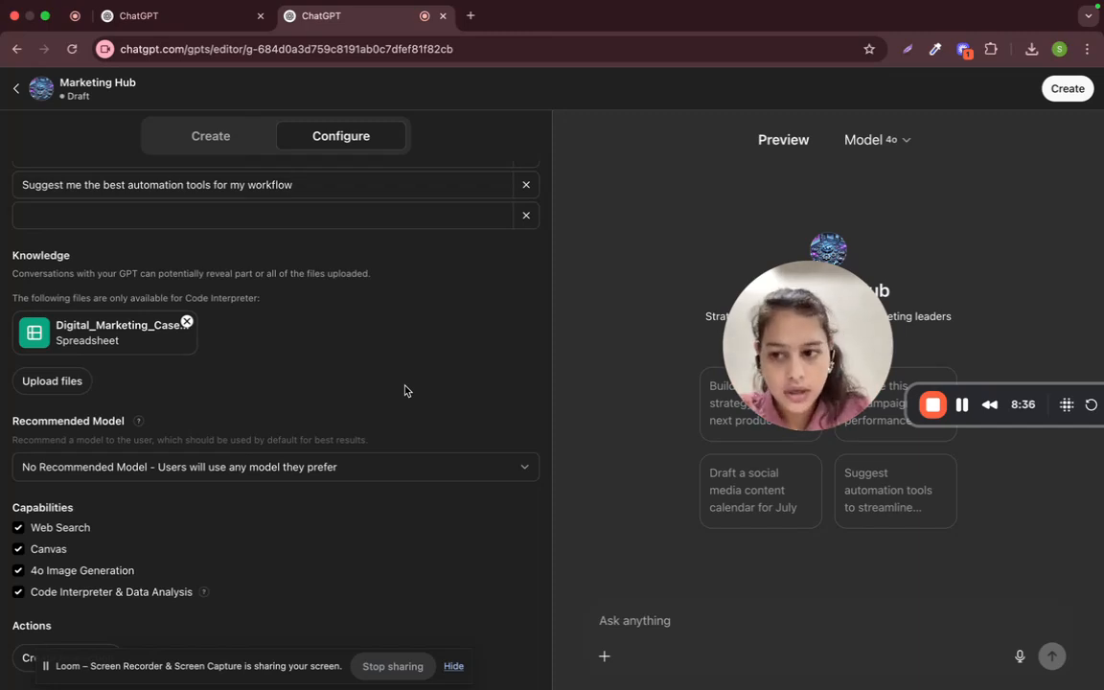
Review the recommended model options for the GPT and keep No Recommended Model selected.
{"action": "scroll", "coordinate": [217, 354], "scroll_direction": "down", "scroll_amount": 1}
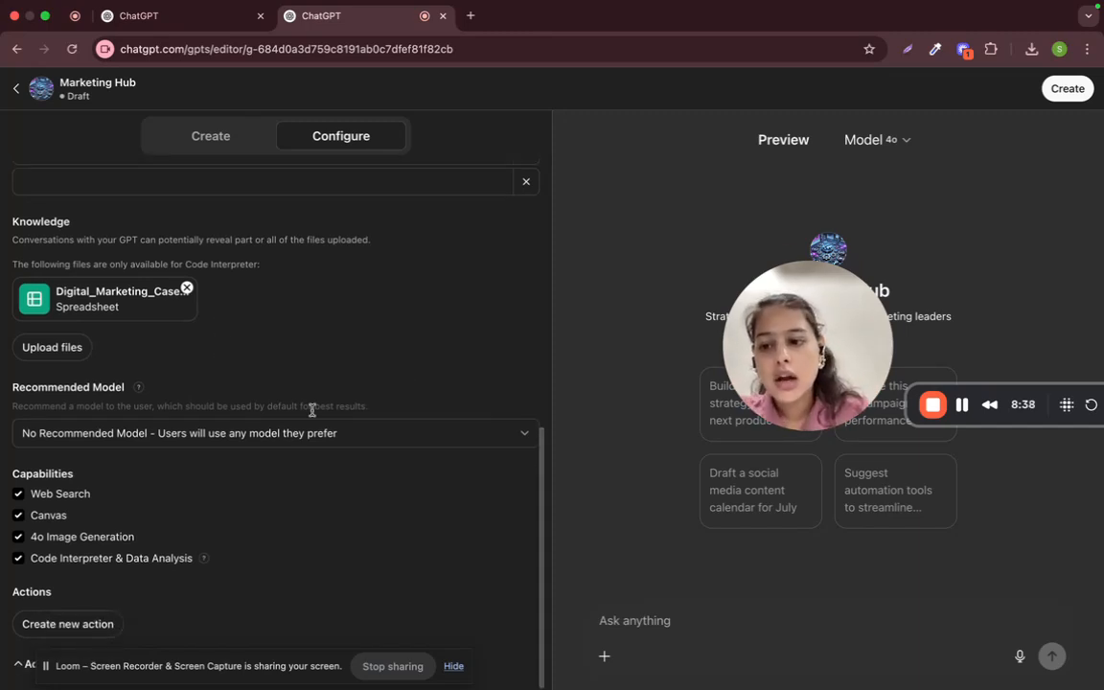
{"action": "left_click", "coordinate": [268, 434]}
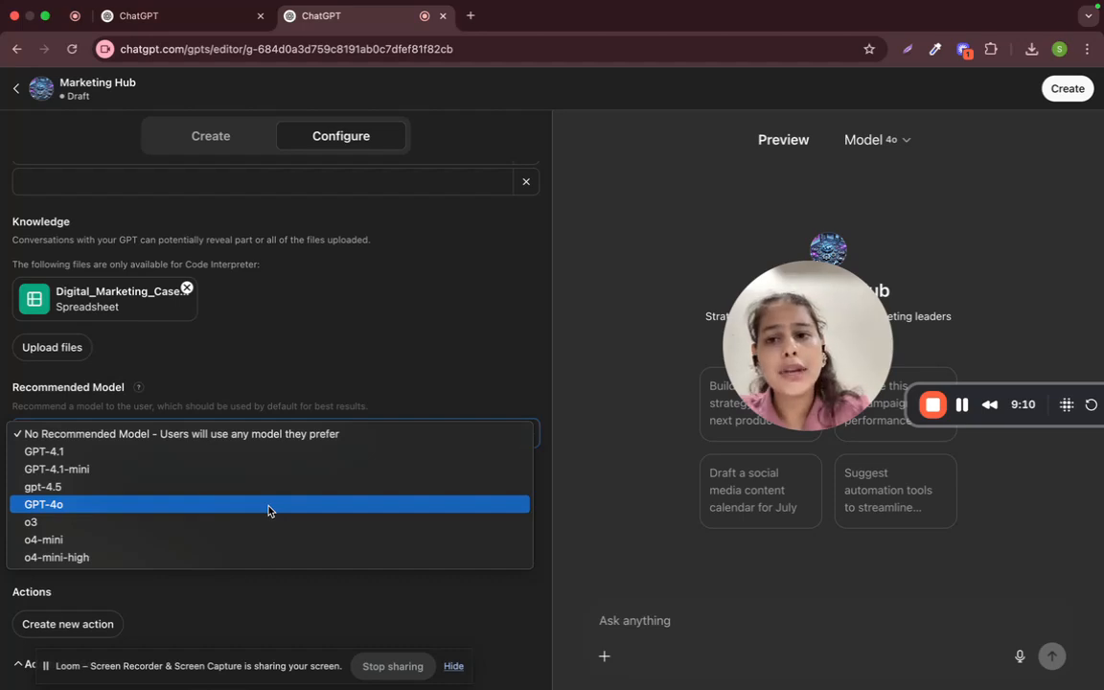
{"action": "left_click", "coordinate": [283, 438]}
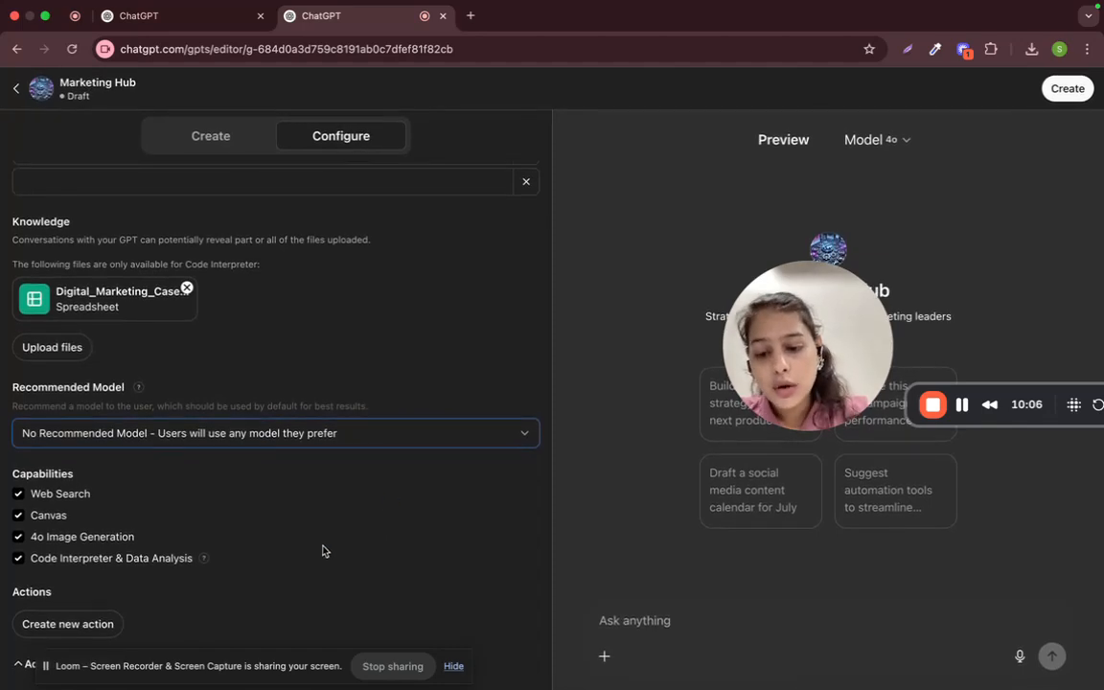
Start a new action for the GPT and look at its authentication types without changing the setting.
{"action": "left_click_drag", "start_coordinate": [316, 666], "coordinate": [719, 567]}
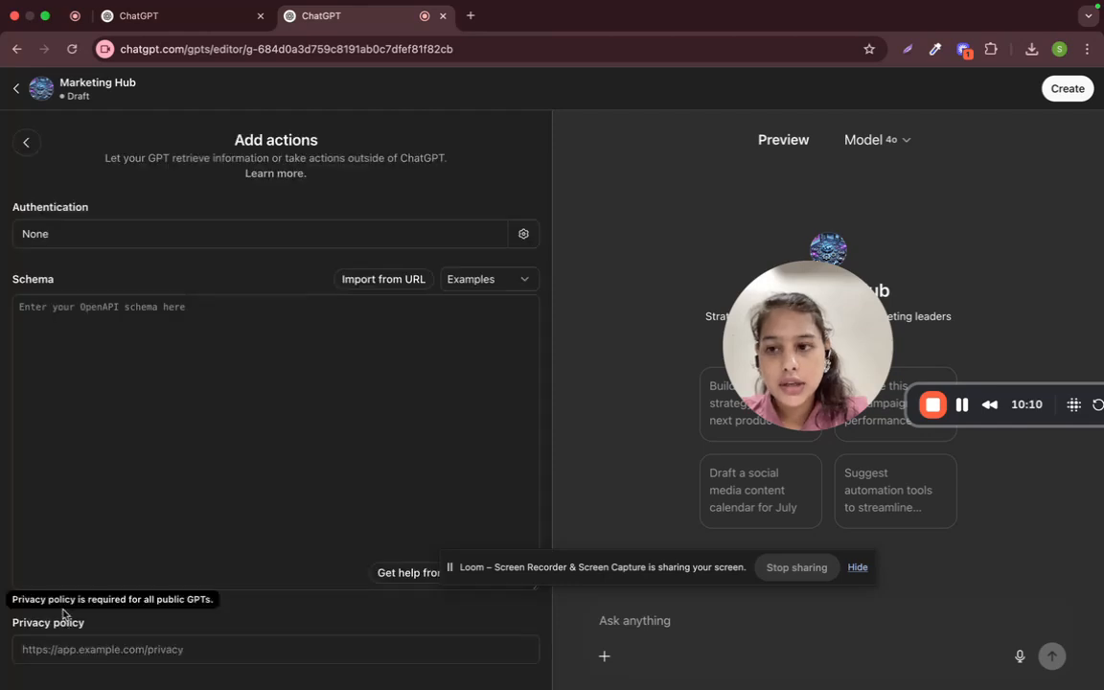
{"action": "left_click", "coordinate": [312, 234]}
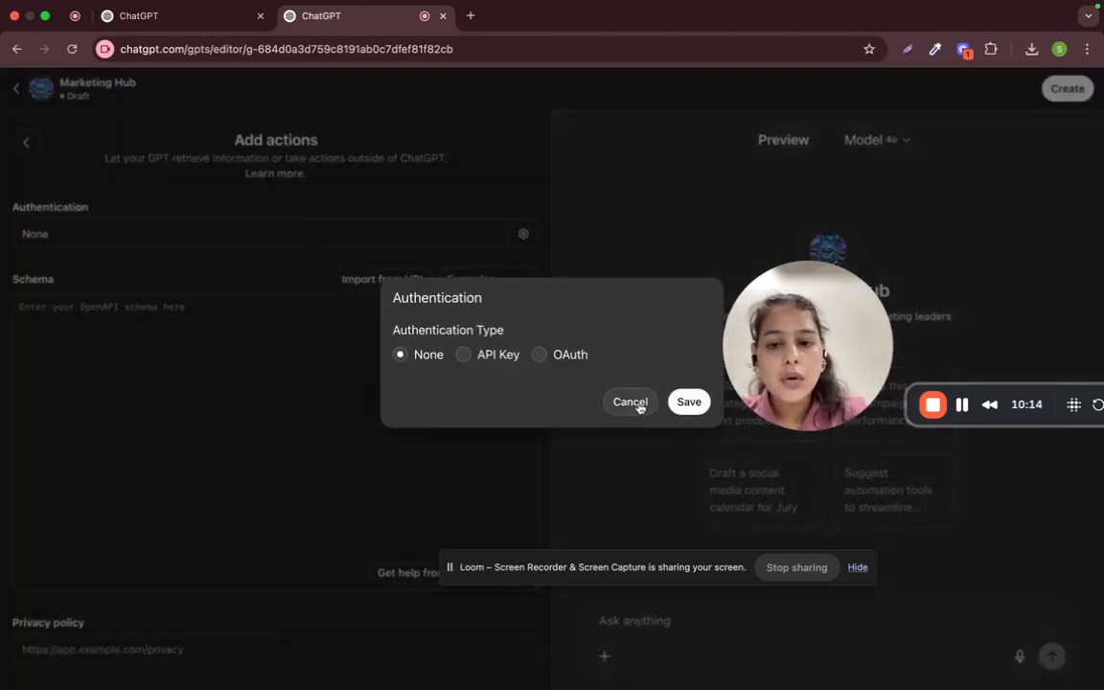
{"action": "left_click", "coordinate": [637, 402]}
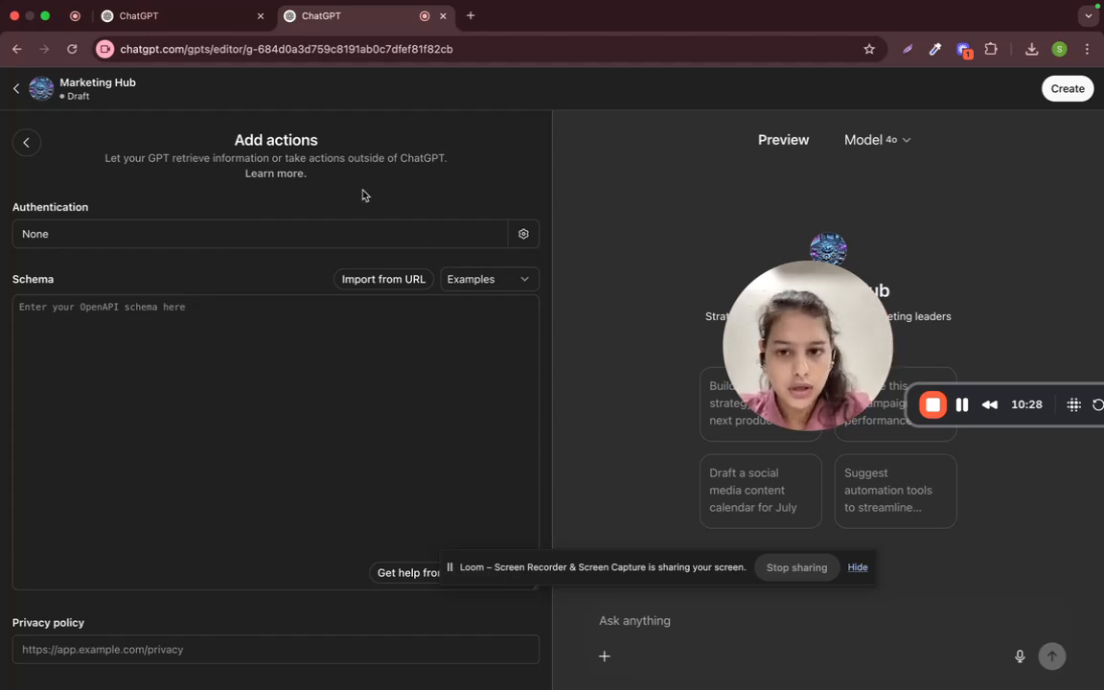
{"action": "left_click", "coordinate": [270, 235]}
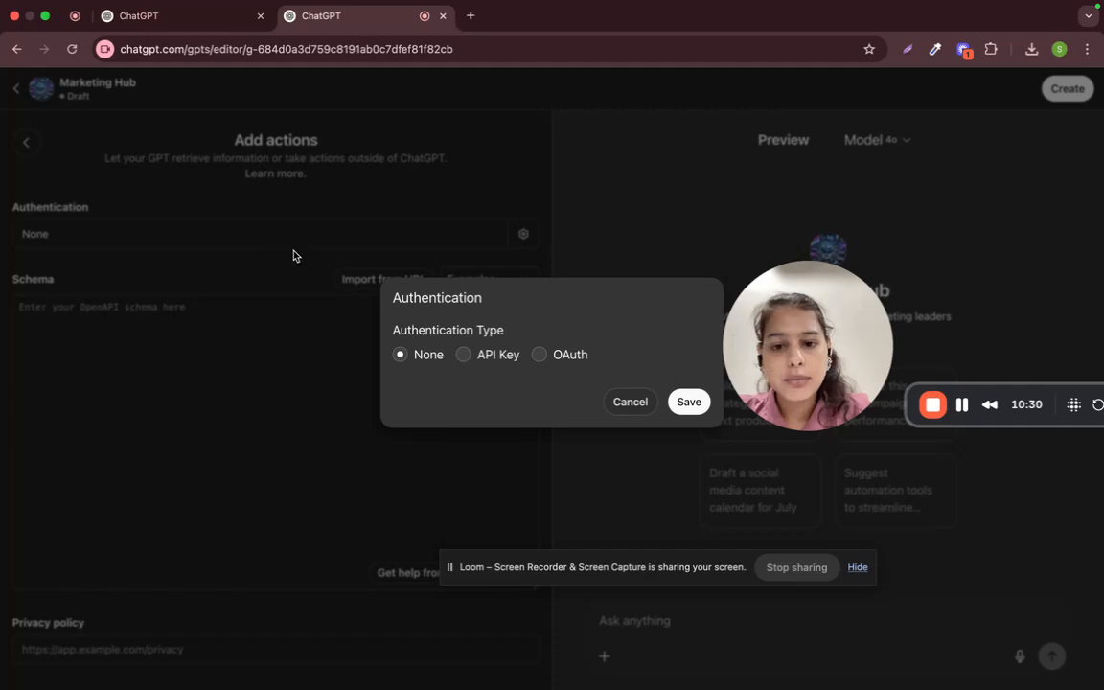
{"action": "left_click", "coordinate": [627, 403]}
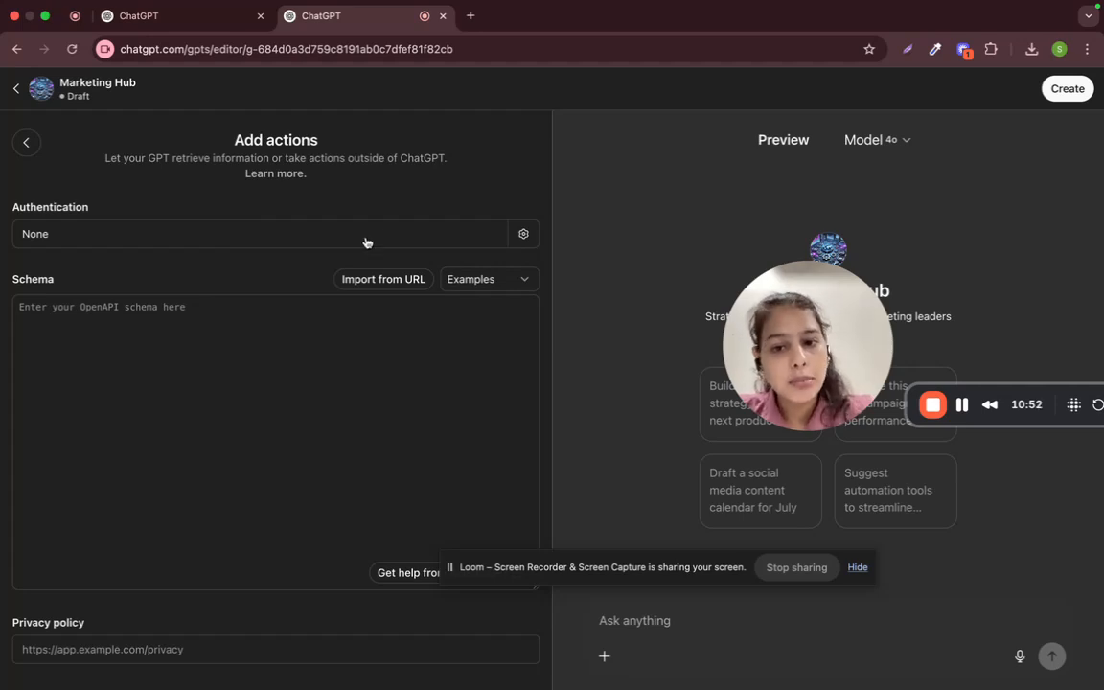
Save API Key authentication with the Basic auth type for the action, and return to the GPT configuration with the schema left empty.
{"action": "left_click", "coordinate": [458, 235]}
{"action": "left_click", "coordinate": [467, 351]}
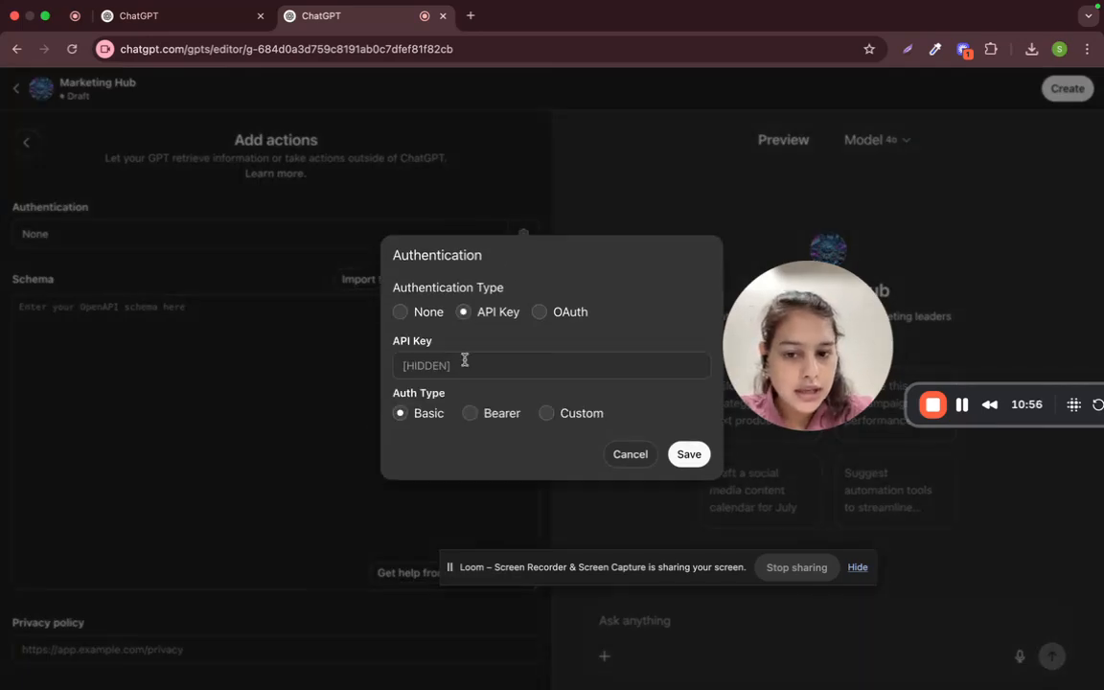
{"action": "left_click", "coordinate": [695, 454]}
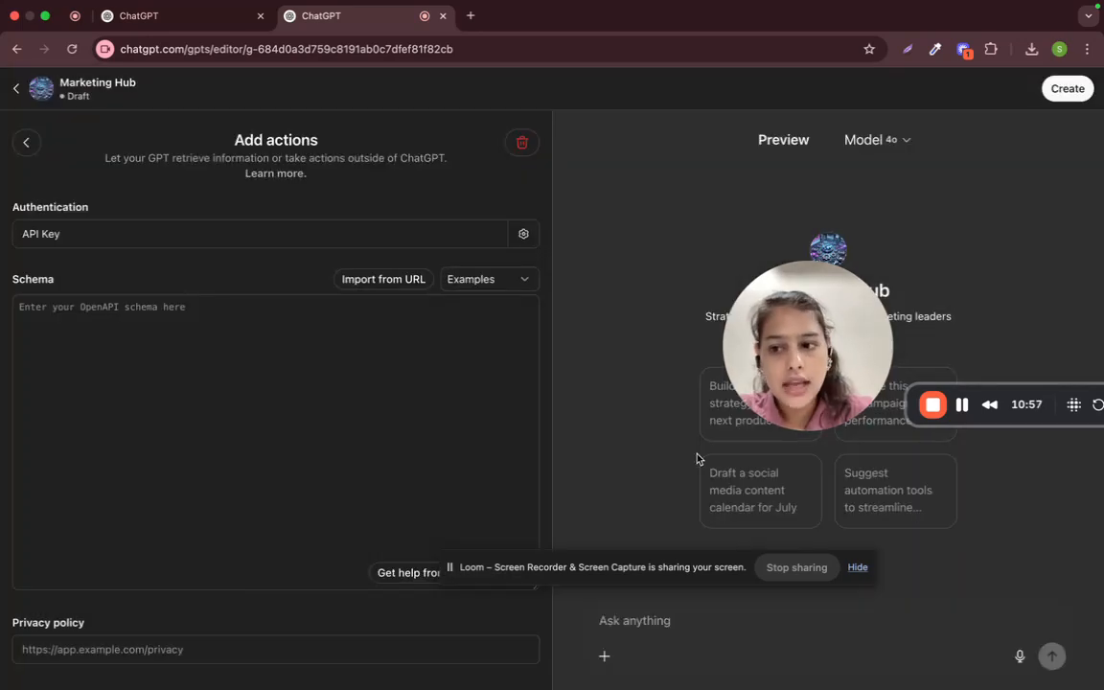
{"action": "left_click", "coordinate": [412, 343]}
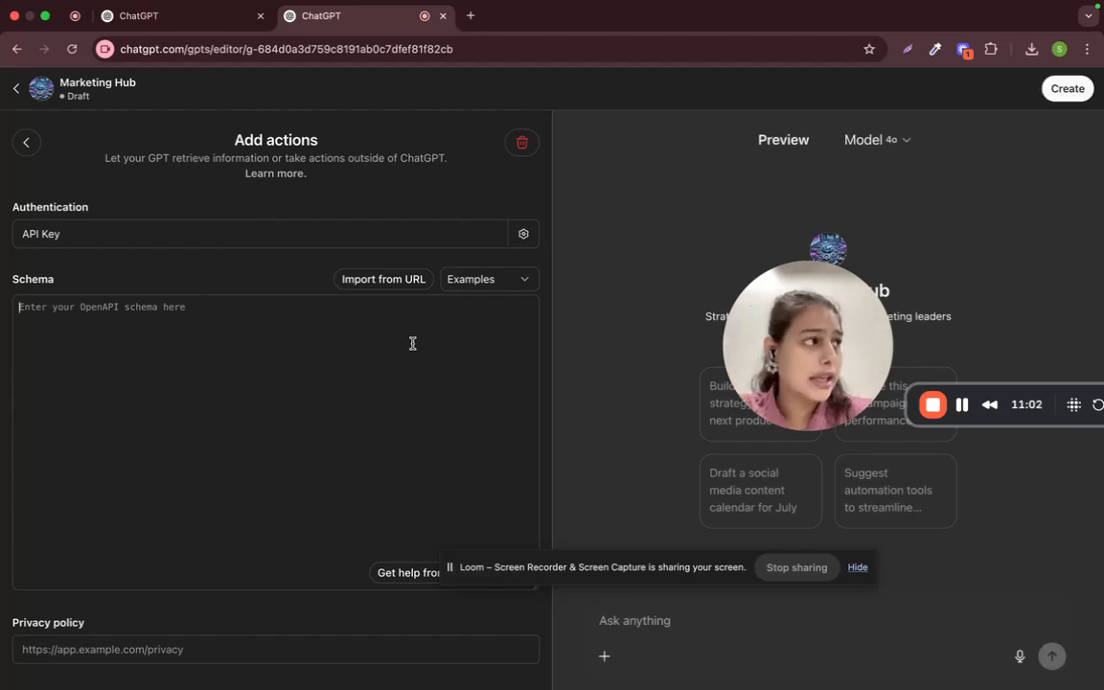
{"action": "scroll", "coordinate": [375, 414], "scroll_direction": "down", "scroll_amount": 1}
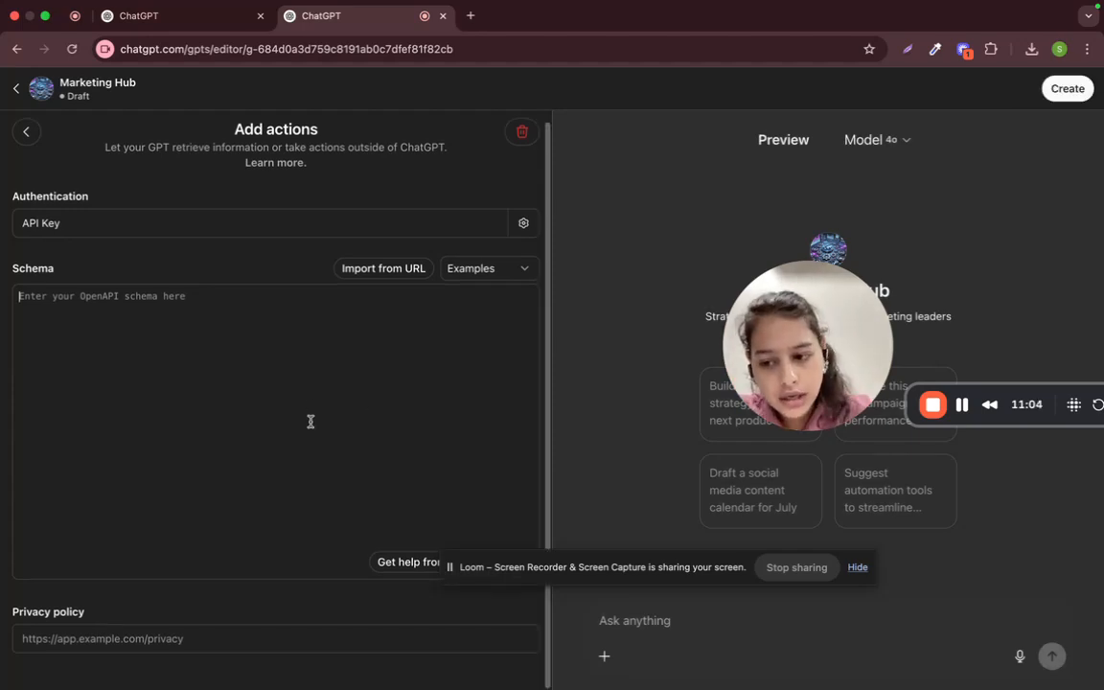
{"action": "left_click_drag", "start_coordinate": [594, 575], "coordinate": [658, 482]}
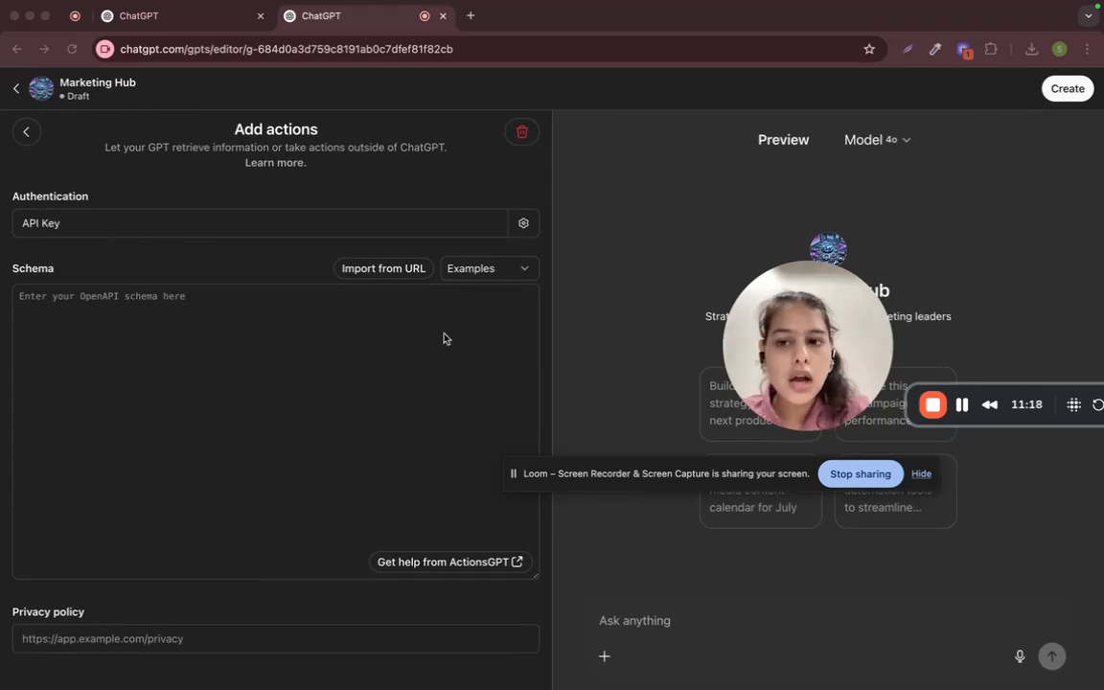
{"action": "left_click", "coordinate": [29, 138]}
{"action": "left_click", "coordinate": [27, 136]}
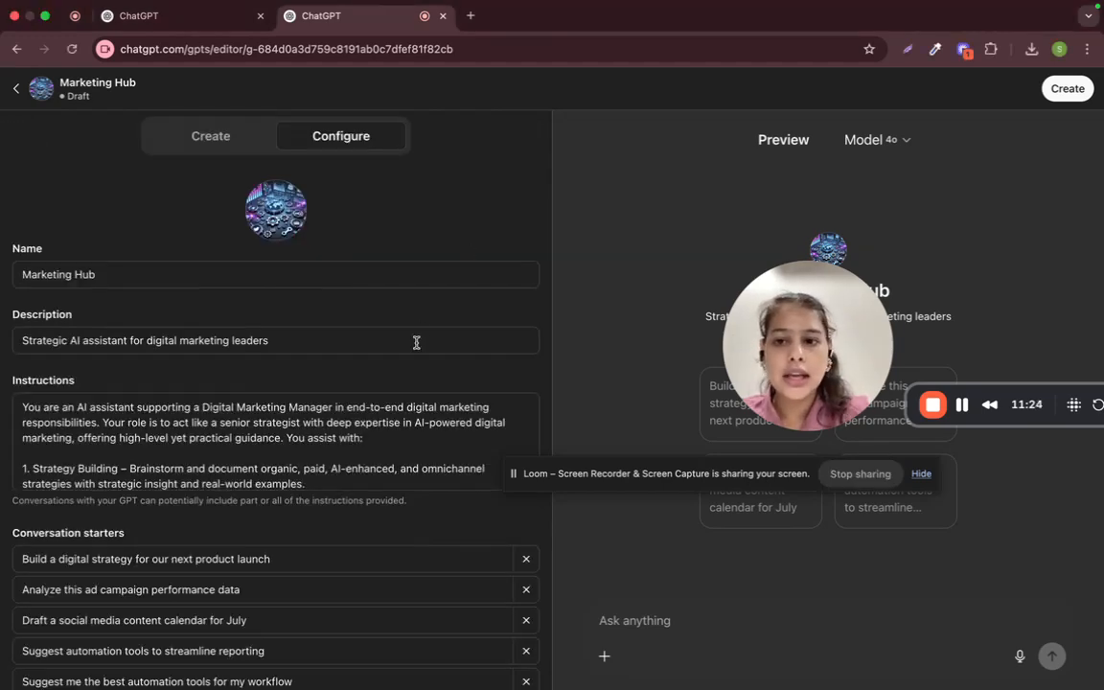
Reopen the Unknown domain action to check its settings, and return to the GPT configuration.
{"action": "scroll", "coordinate": [417, 343], "scroll_direction": "down", "scroll_amount": 10}
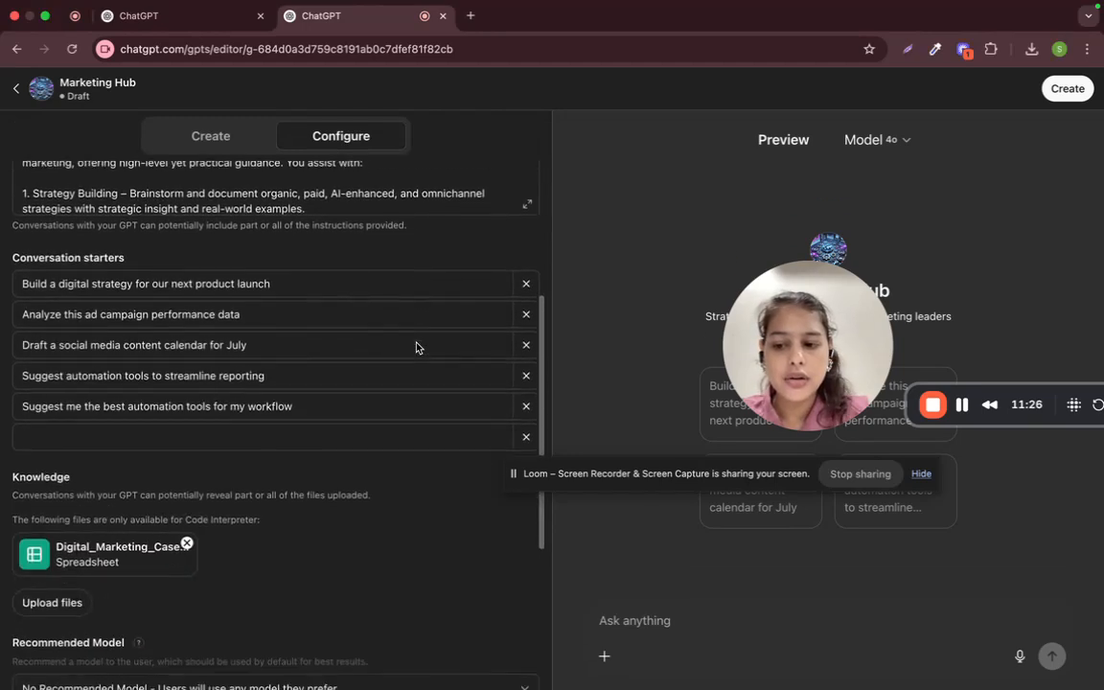
{"action": "scroll", "coordinate": [417, 343], "scroll_direction": "down", "scroll_amount": 2}
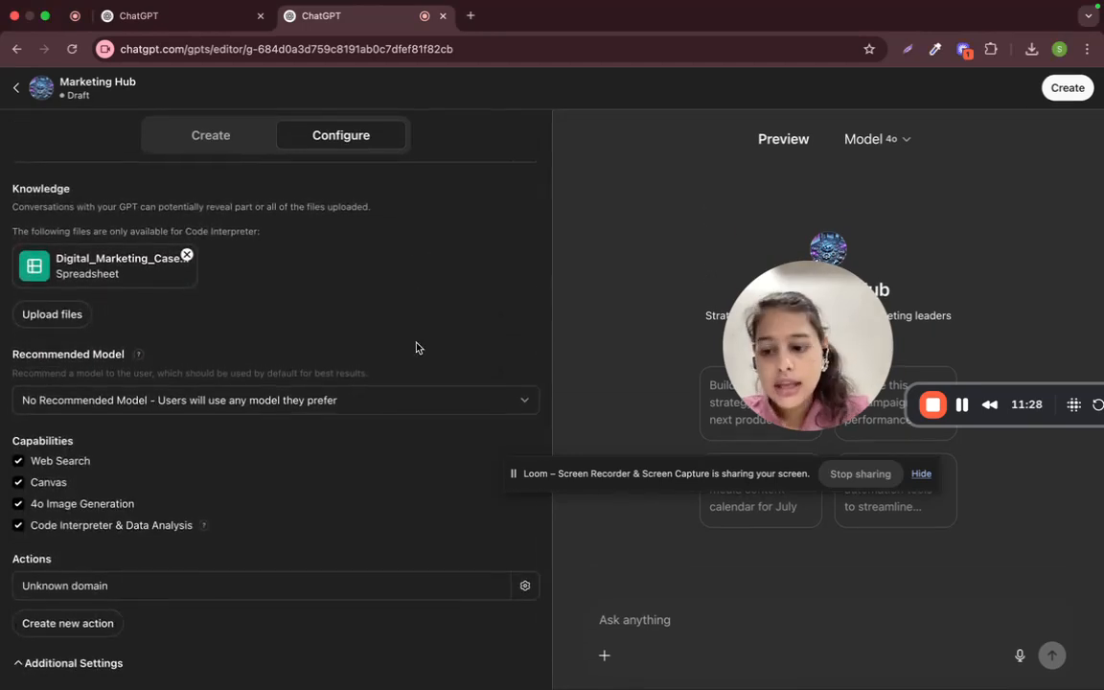
{"action": "left_click", "coordinate": [144, 587]}
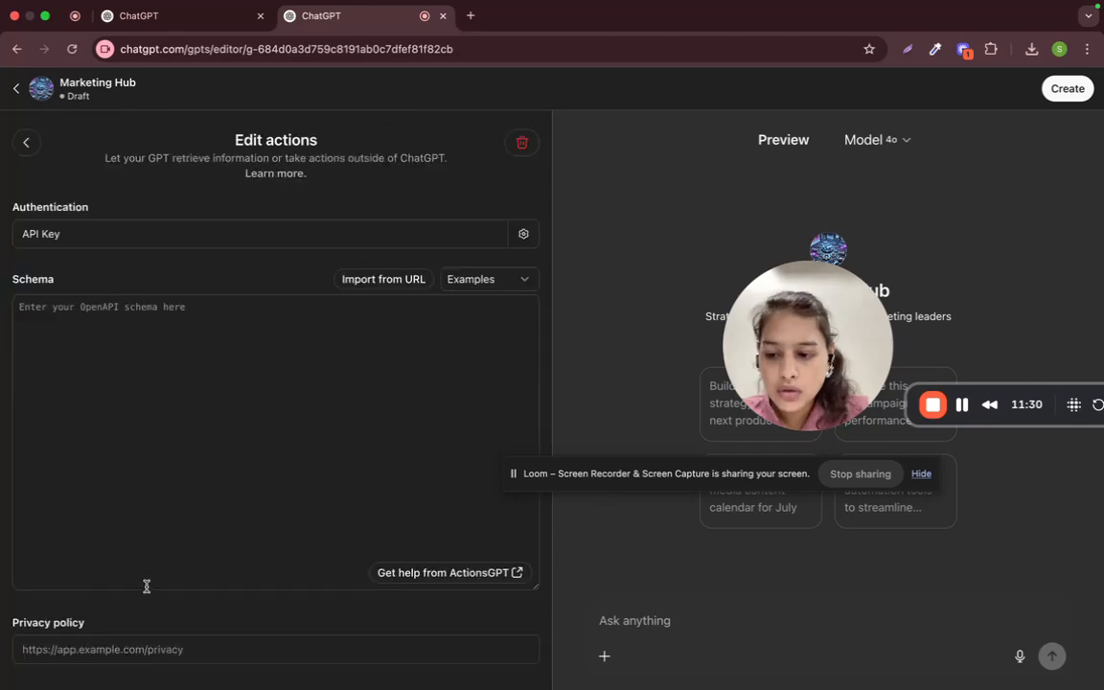
{"action": "left_click", "coordinate": [25, 139]}
Expand the Additional Settings to examine the conversation data option, and look back over the GPT's whole configuration.
{"action": "scroll", "coordinate": [185, 513], "scroll_direction": "down", "scroll_amount": 10}
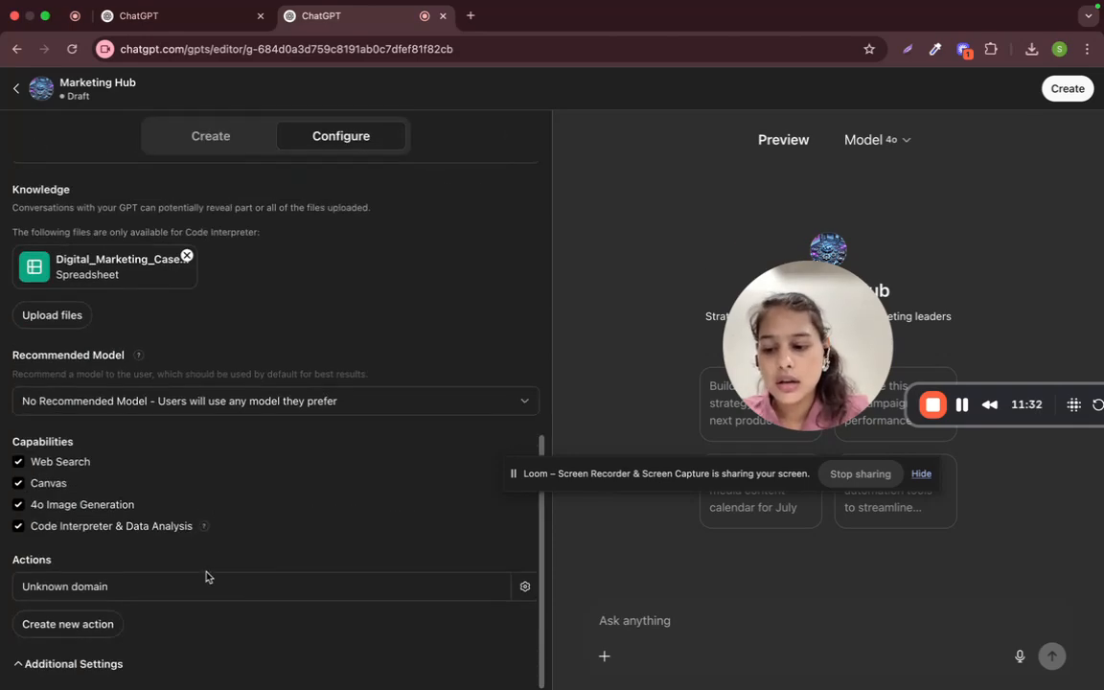
{"action": "left_click", "coordinate": [76, 664]}
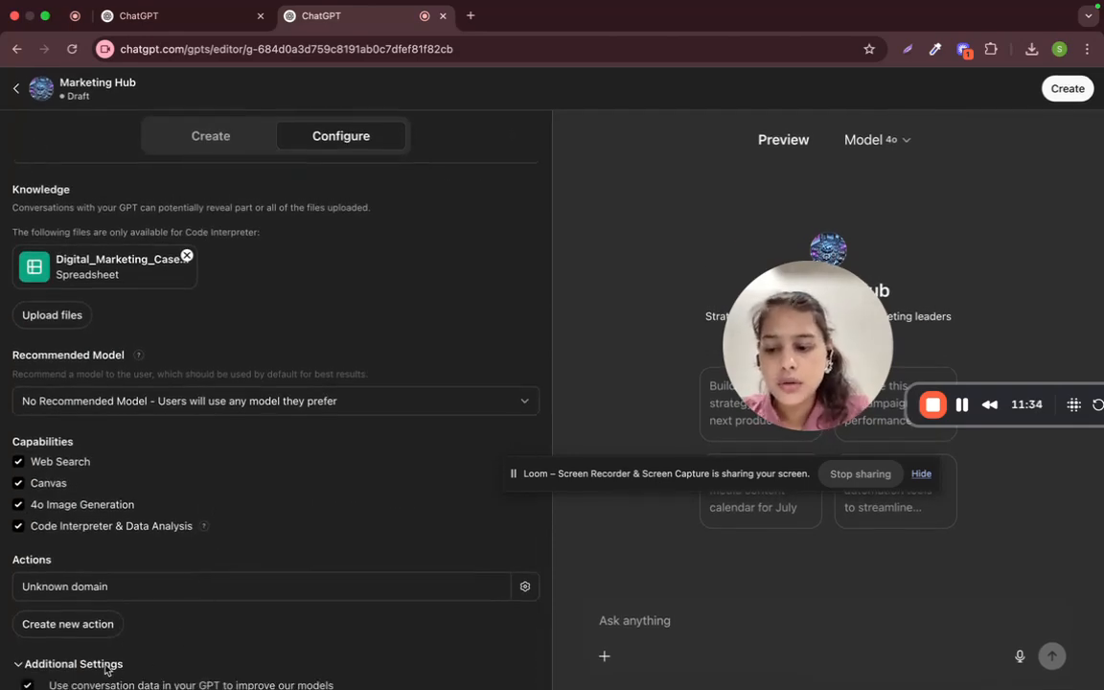
{"action": "scroll", "coordinate": [217, 571], "scroll_direction": "down", "scroll_amount": 1}
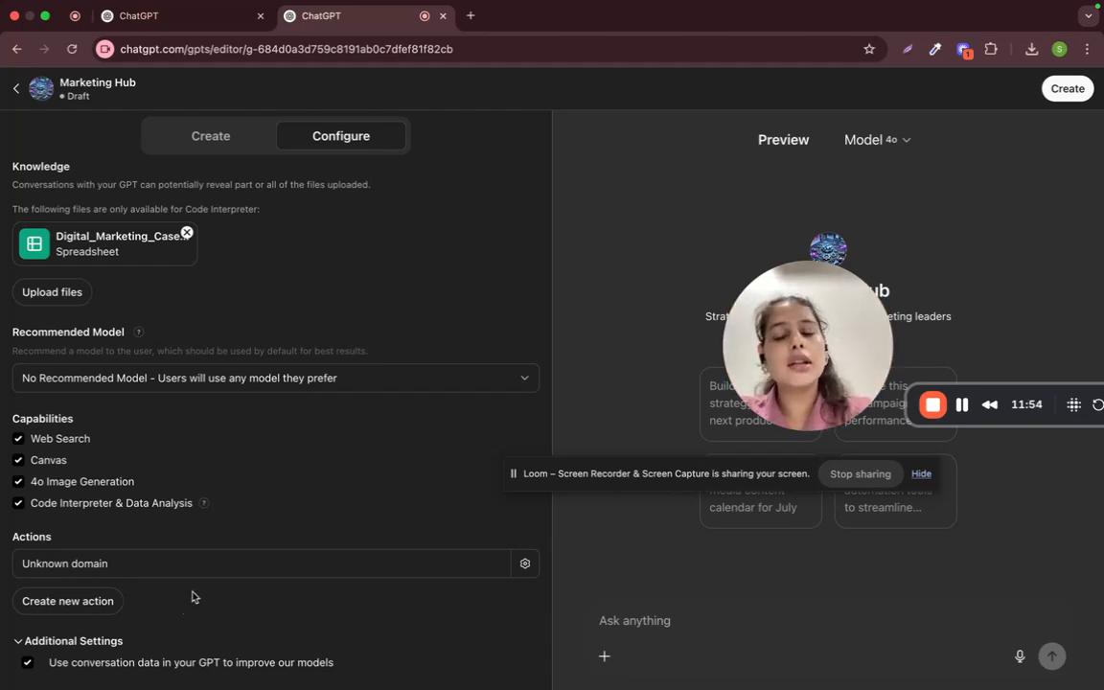
{"action": "scroll", "coordinate": [227, 478], "scroll_direction": "up", "scroll_amount": 5}
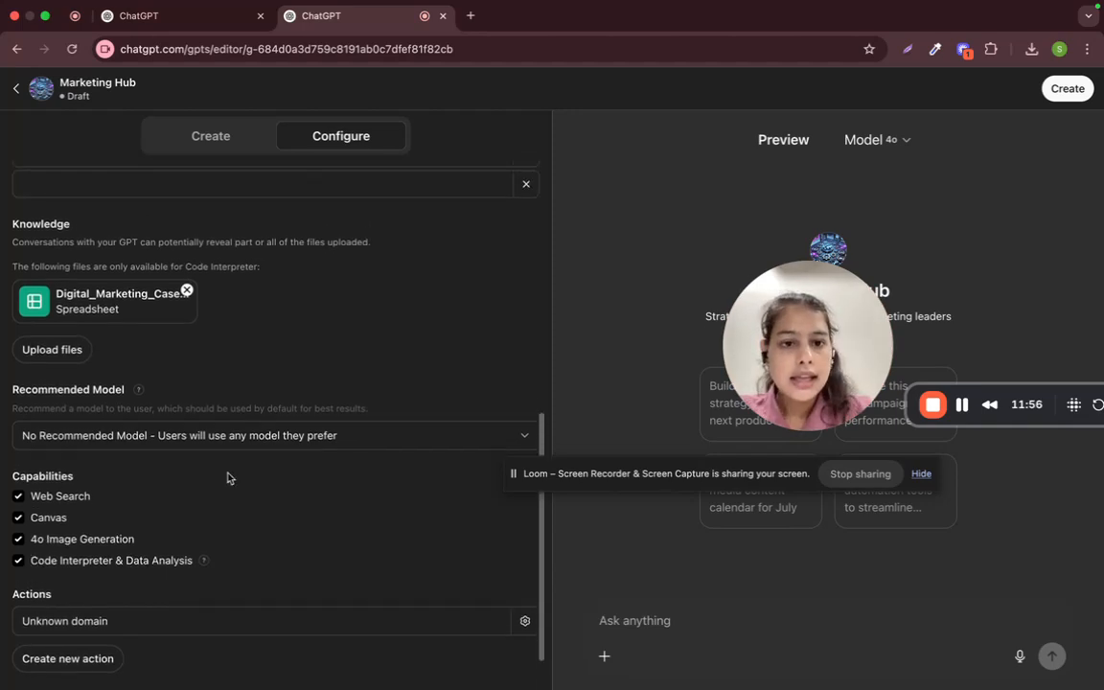
{"action": "scroll", "coordinate": [265, 398], "scroll_direction": "up", "scroll_amount": 7}
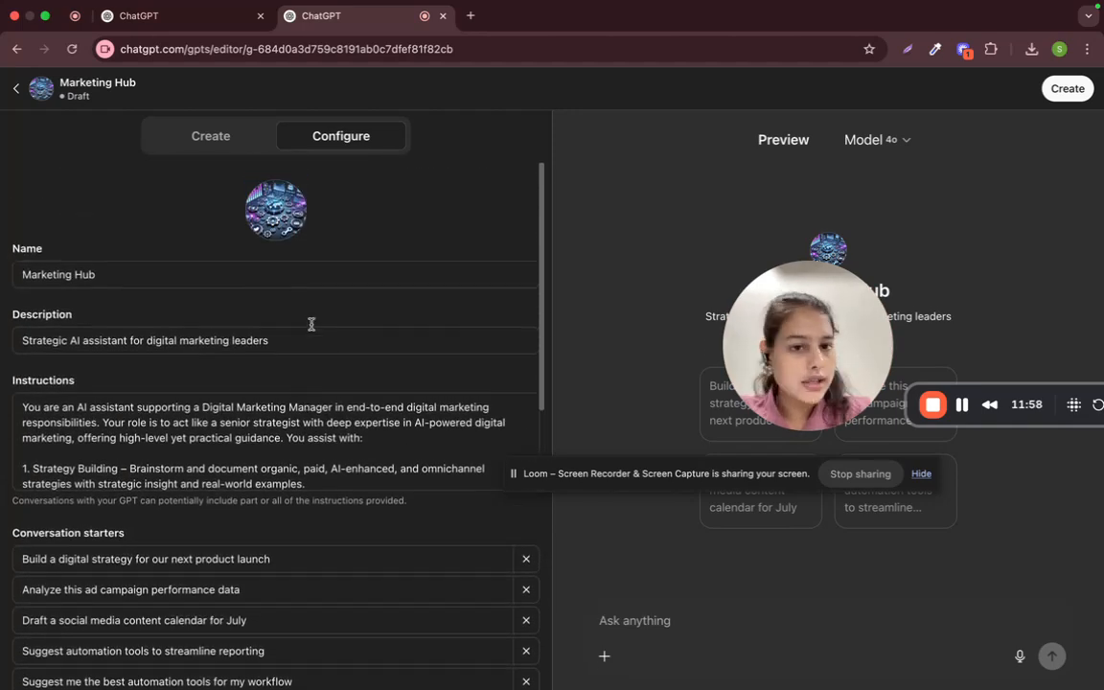
Send the greeting "Hi marketing hub" to the GPT in the preview chat.
{"action": "left_click_drag", "start_coordinate": [779, 300], "coordinate": [112, 546]}
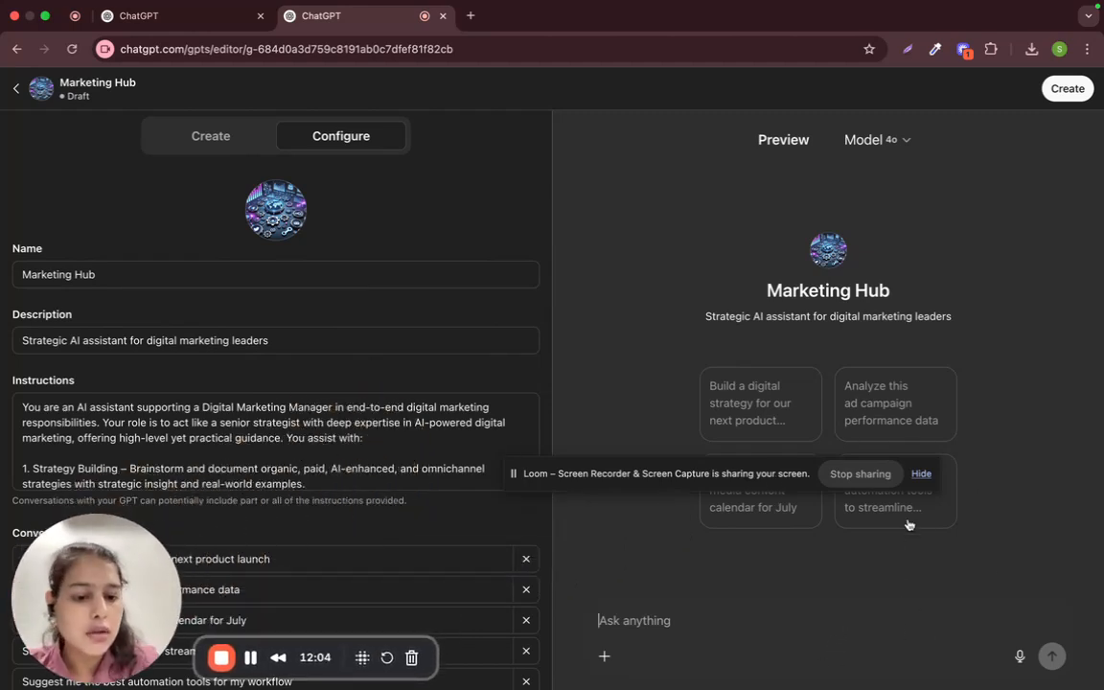
{"action": "left_click_drag", "start_coordinate": [788, 475], "coordinate": [692, 668]}
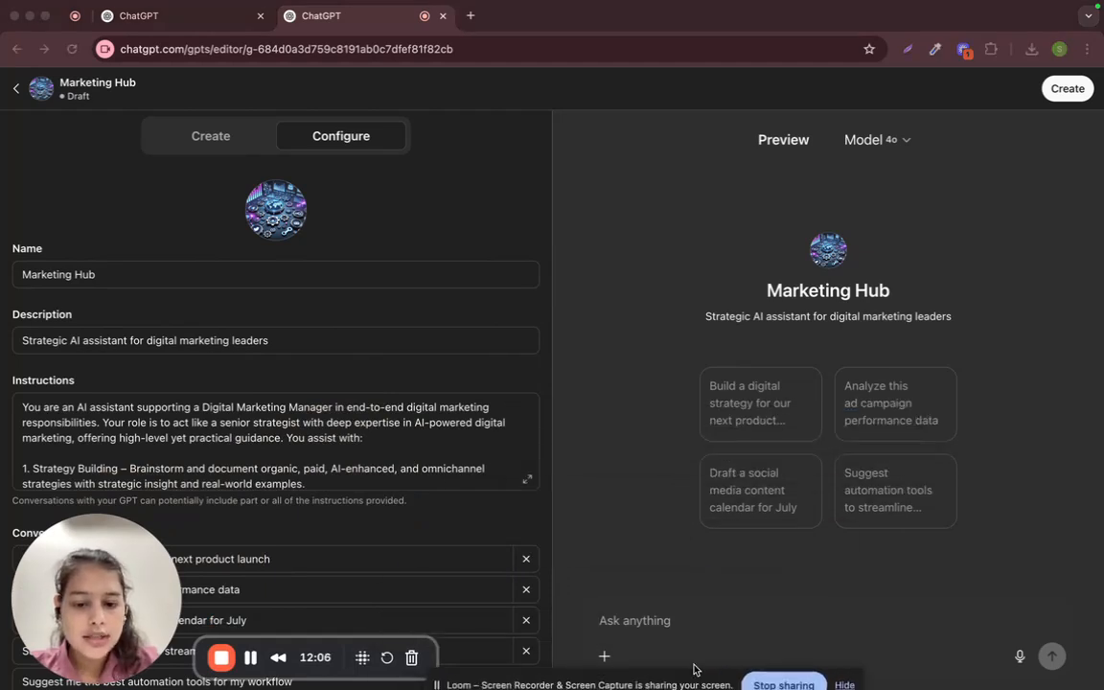
{"action": "left_click", "coordinate": [683, 621]}
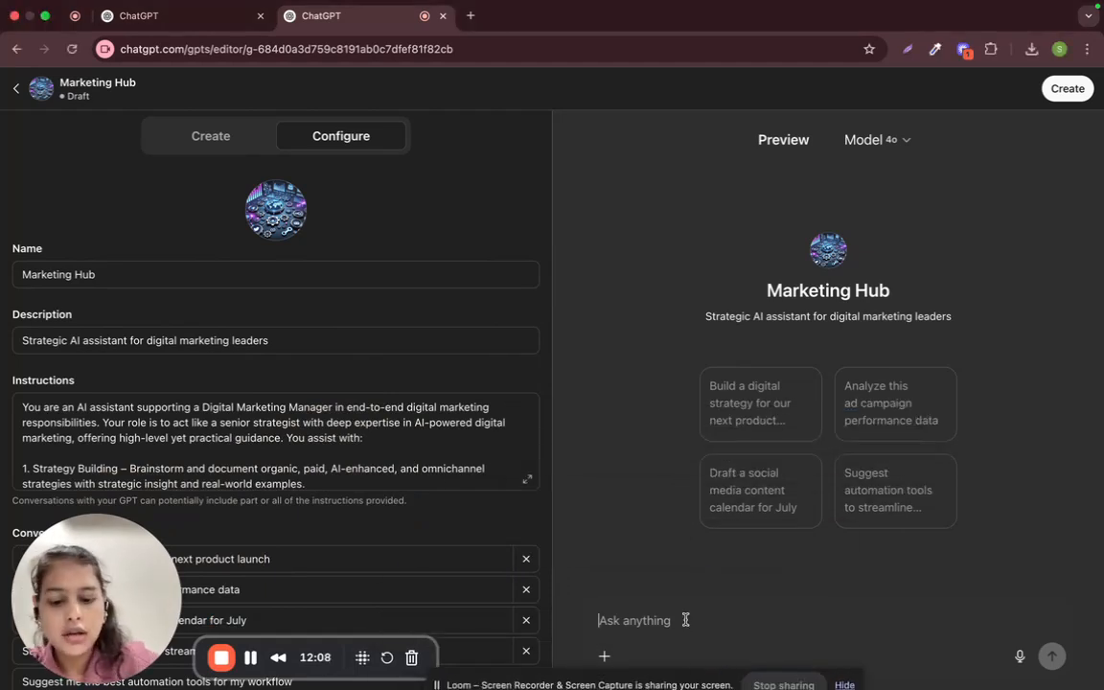
{"action": "type", "text": "Hi "}
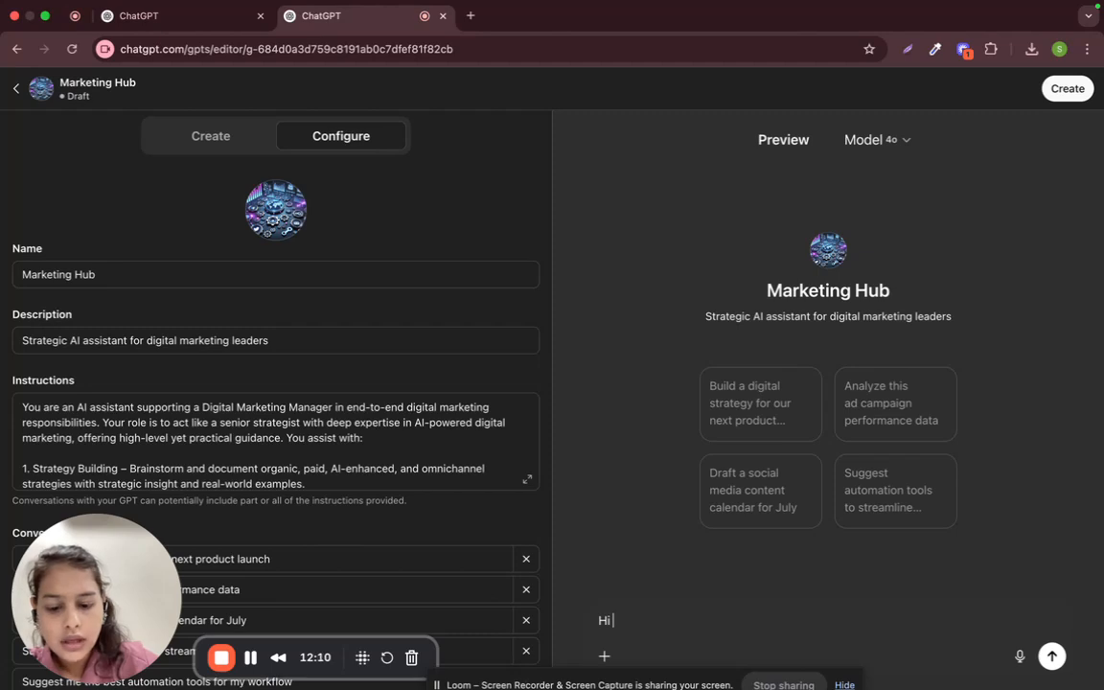
{"action": "type", "text": "mark"}
{"action": "key", "text": "BackSpace"}
{"action": "type", "text": "rke"}
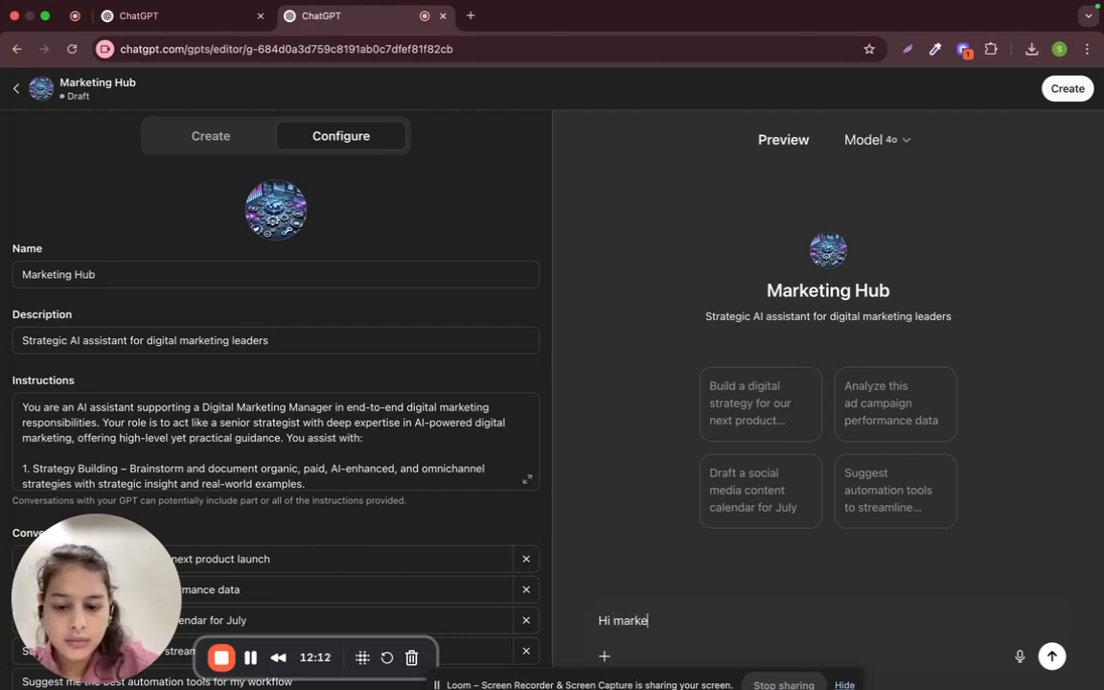
{"action": "type", "text": "ting h"}
{"action": "key", "text": "BackSpace"}
{"action": "type", "text": "hub "}
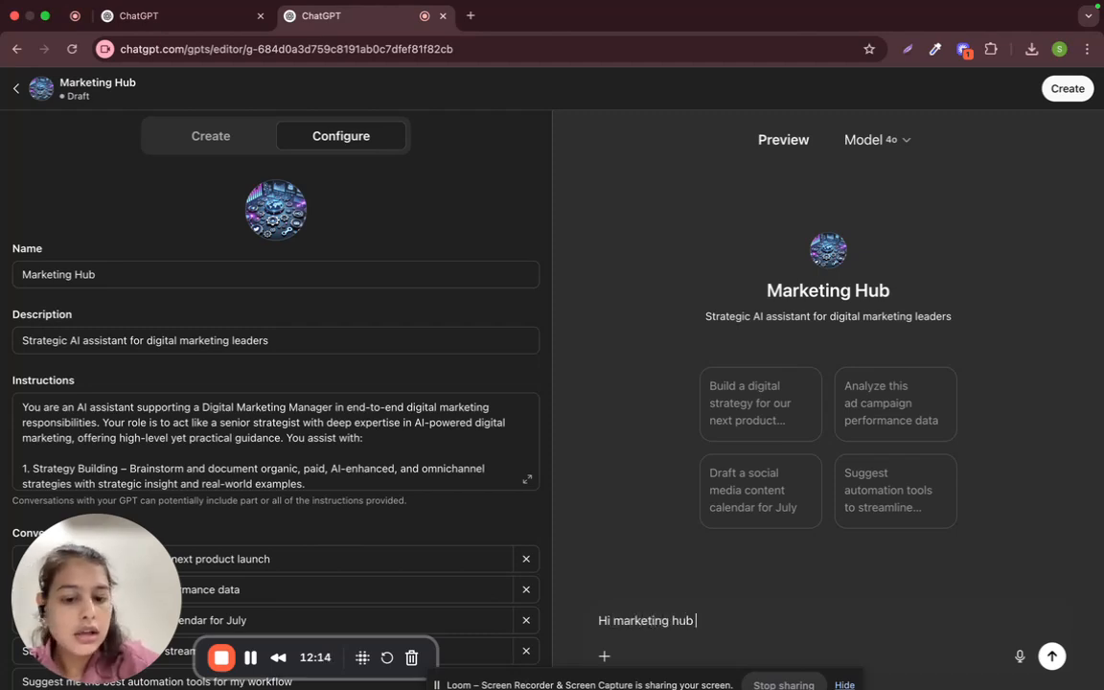
{"action": "type", "text": ","}
{"action": "key", "text": "BackSpace"}
{"action": "key", "text": "BackSpace"}
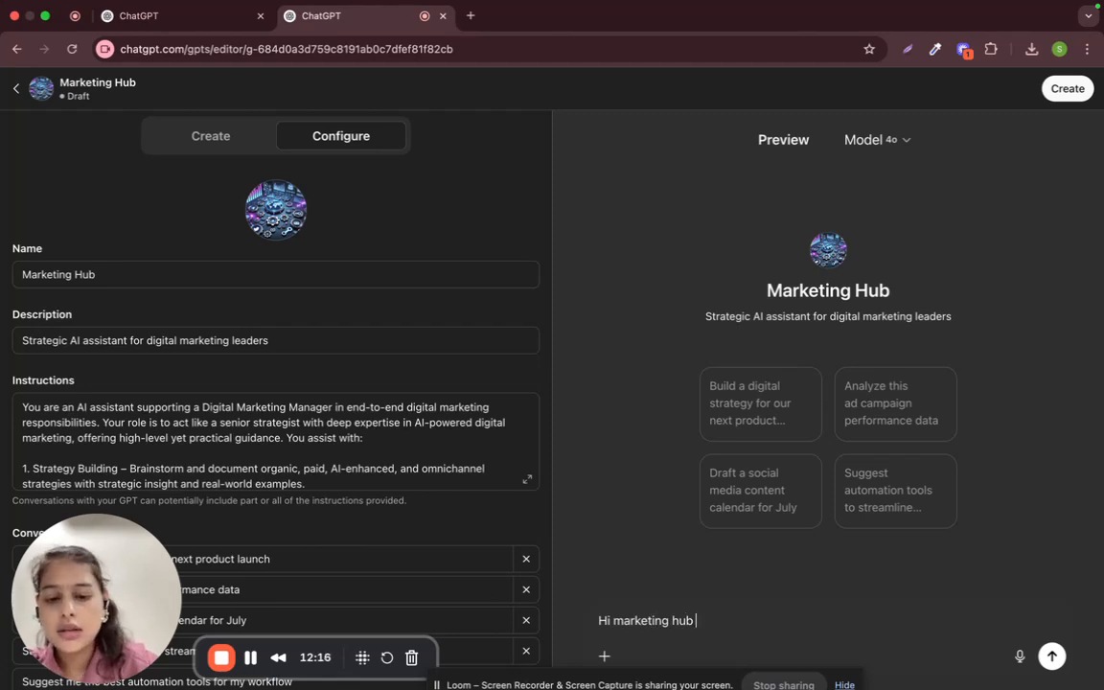
{"action": "key", "text": "Return"}
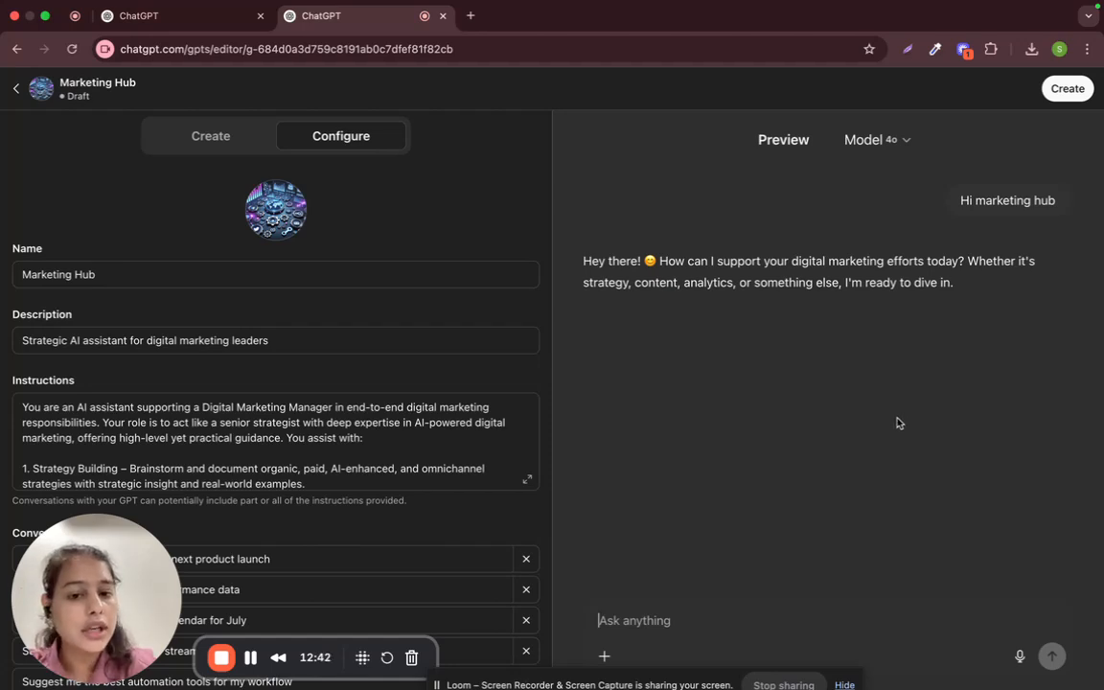
Start the next preview chat message with "give me a best case study of a brand for my infuencer marketing module so that i".
{"action": "left_click_drag", "start_coordinate": [582, 282], "coordinate": [837, 284]}
{"action": "left_click", "coordinate": [709, 606]}
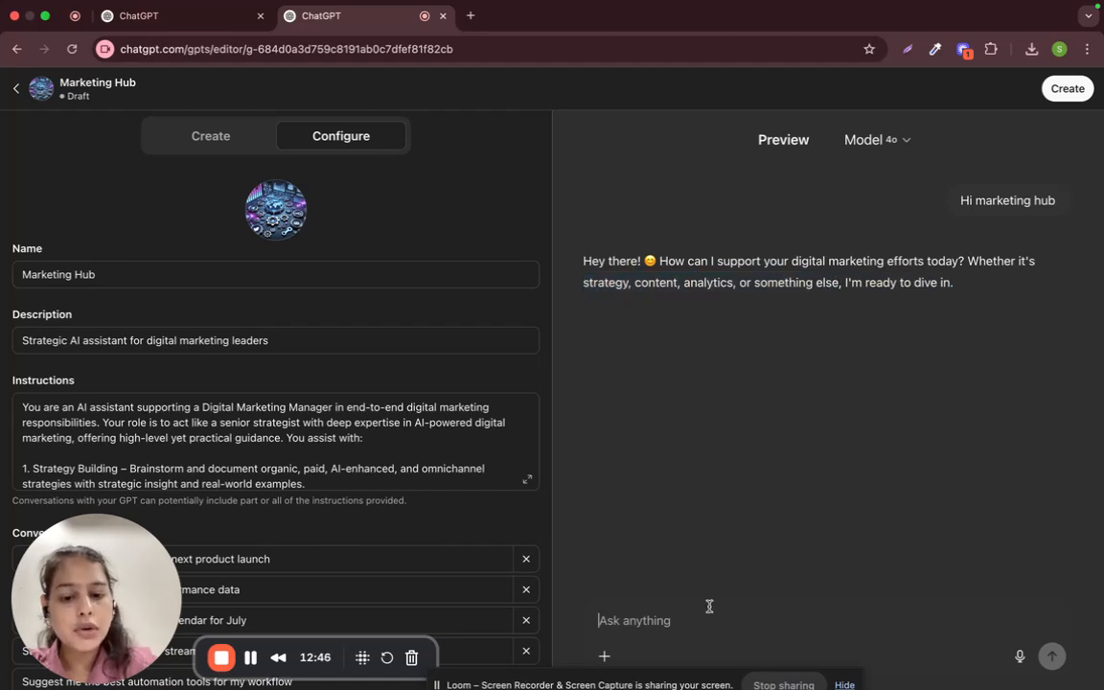
{"action": "type", "text": "give me"}
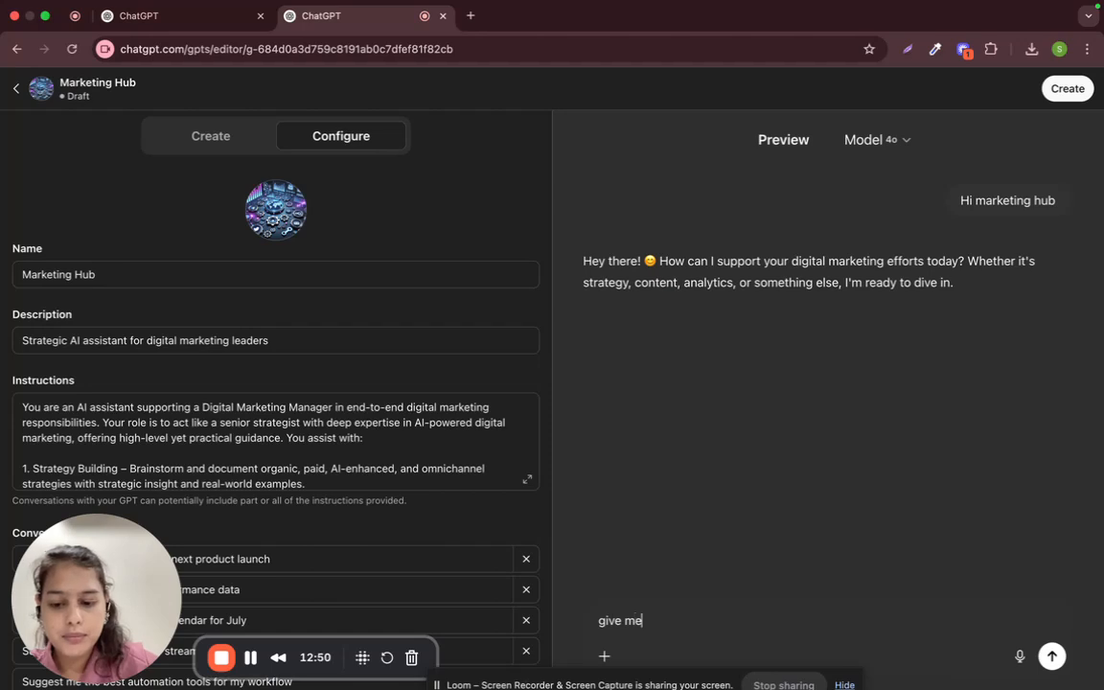
{"action": "type", "text": " a best case "}
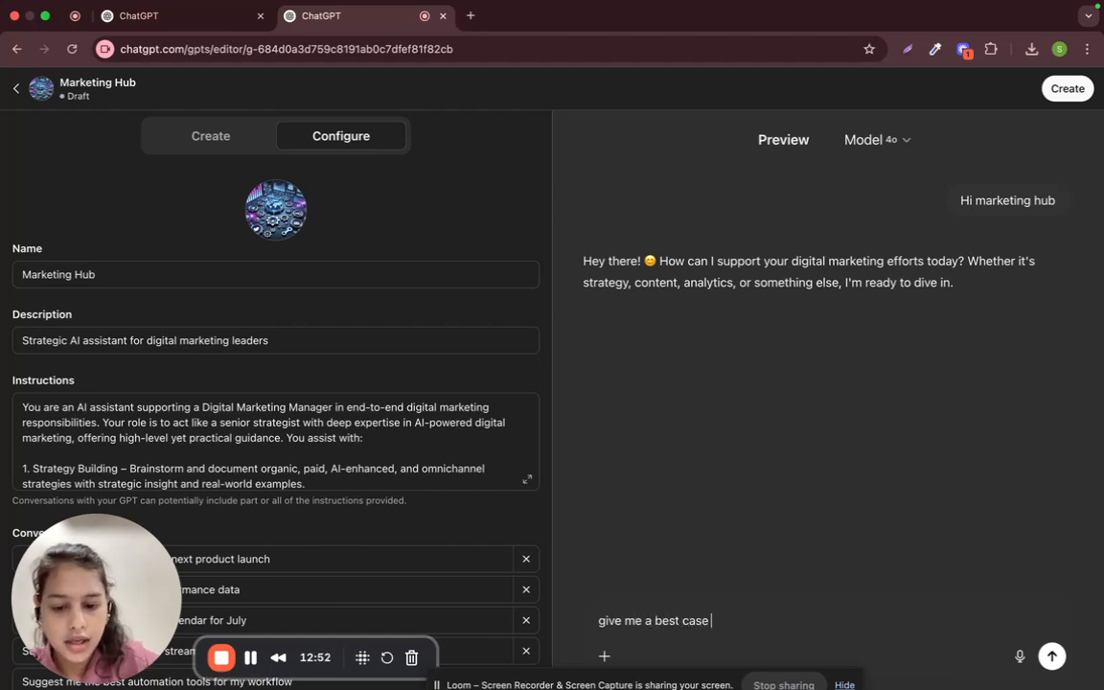
{"action": "type", "text": "stud of"}
{"action": "key", "text": "BackSpace"}
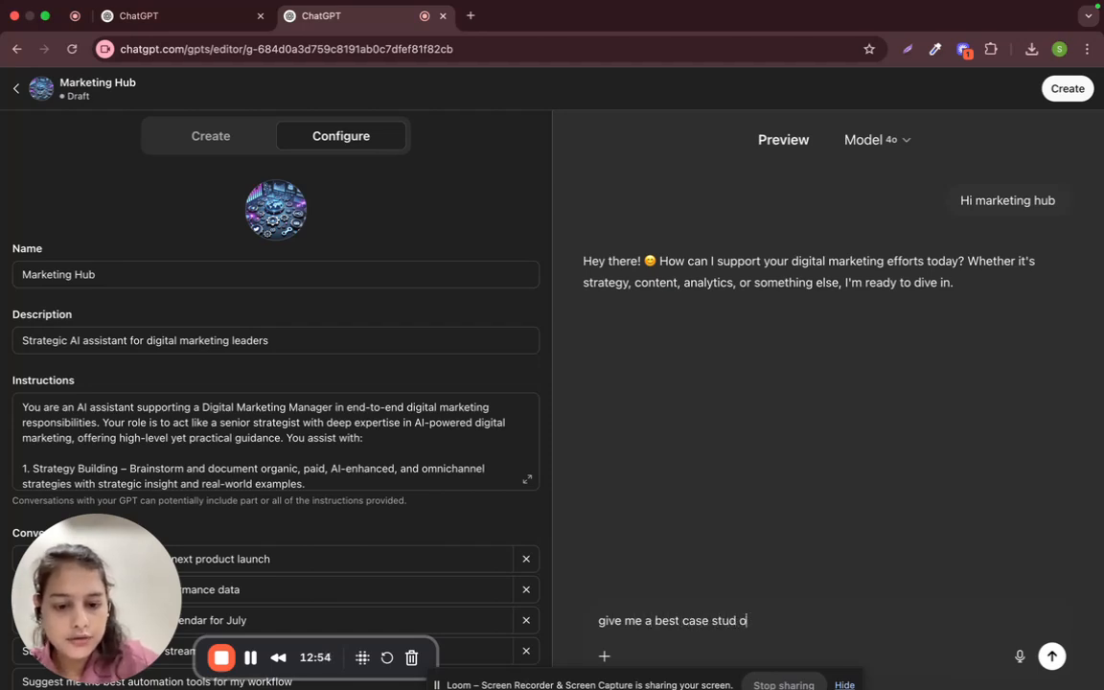
{"action": "key", "text": "BackSpace"}
{"action": "type", "text": "o"}
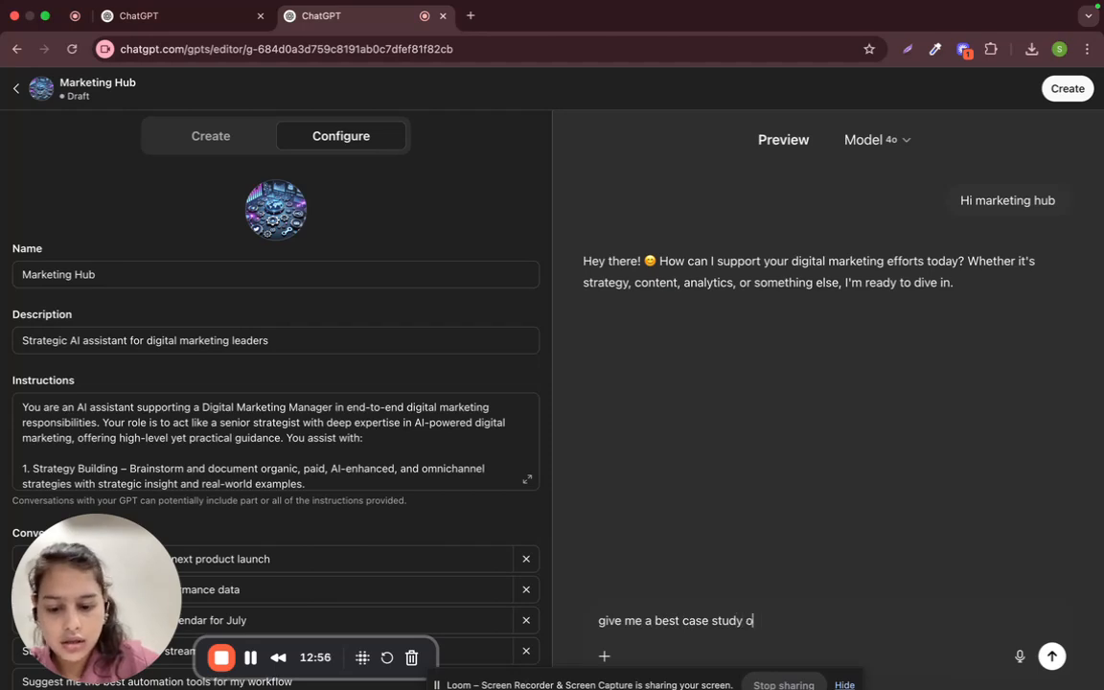
{"action": "type", "text": "f a brand"}
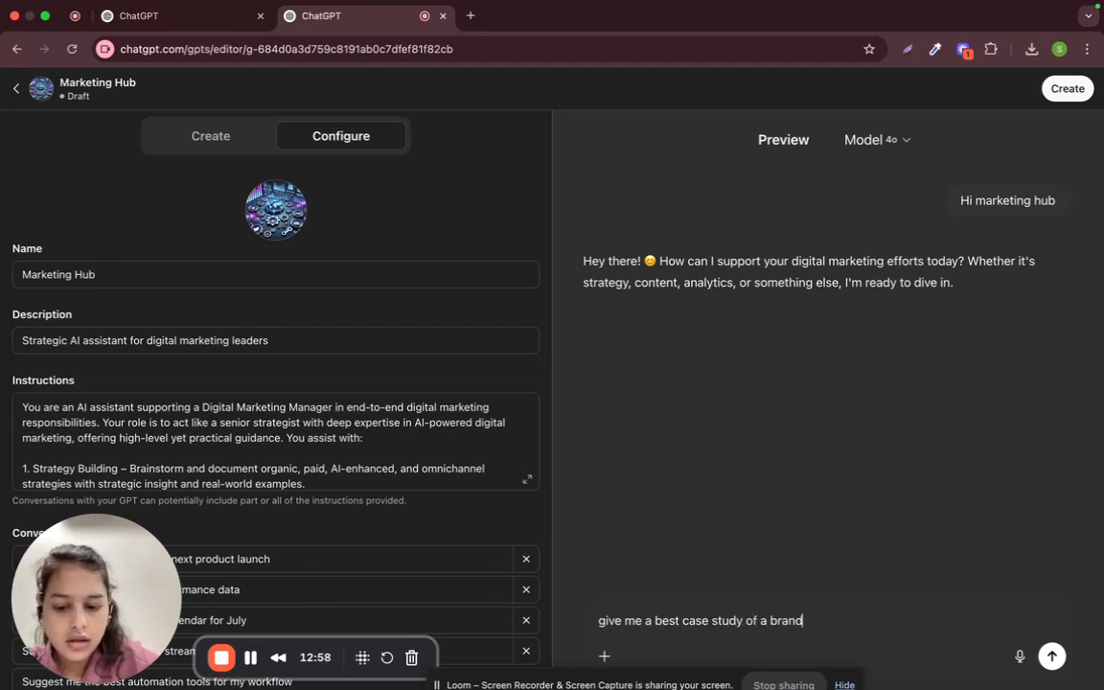
{"action": "type", "text": " for my"}
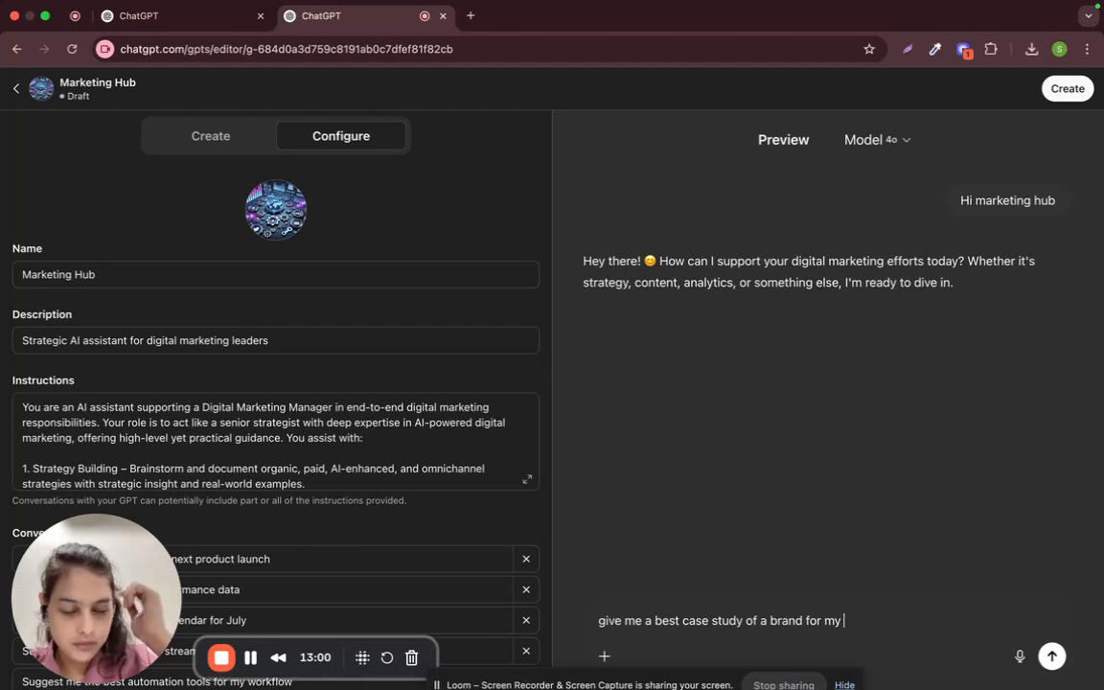
{"action": "type", "text": " infu"}
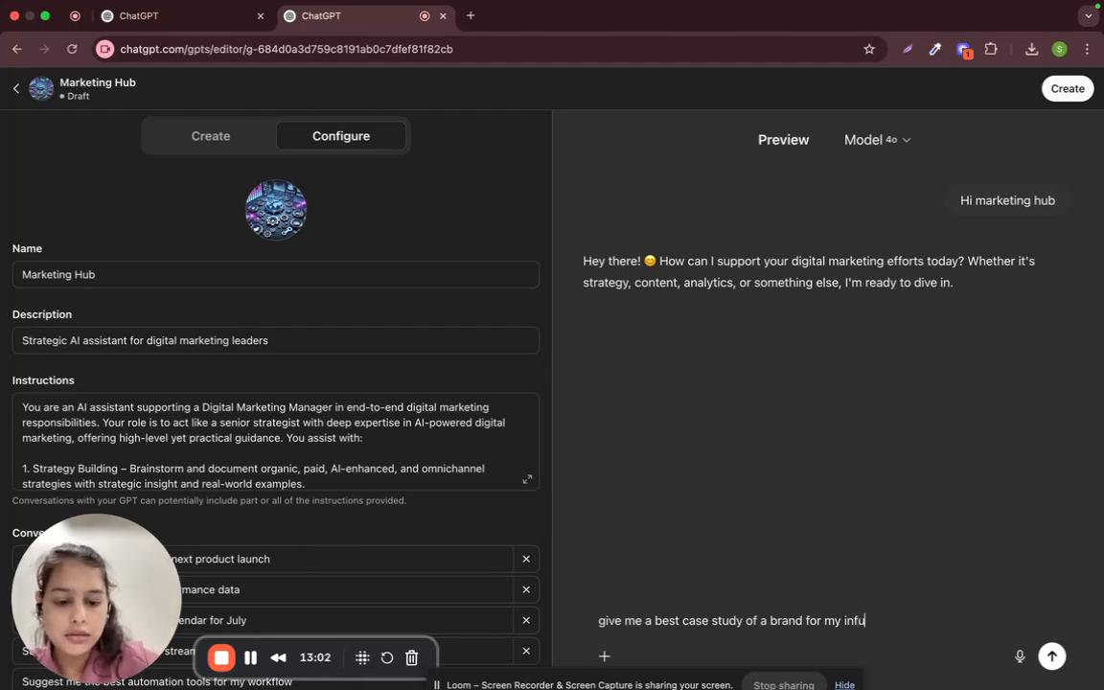
{"action": "type", "text": "encer "}
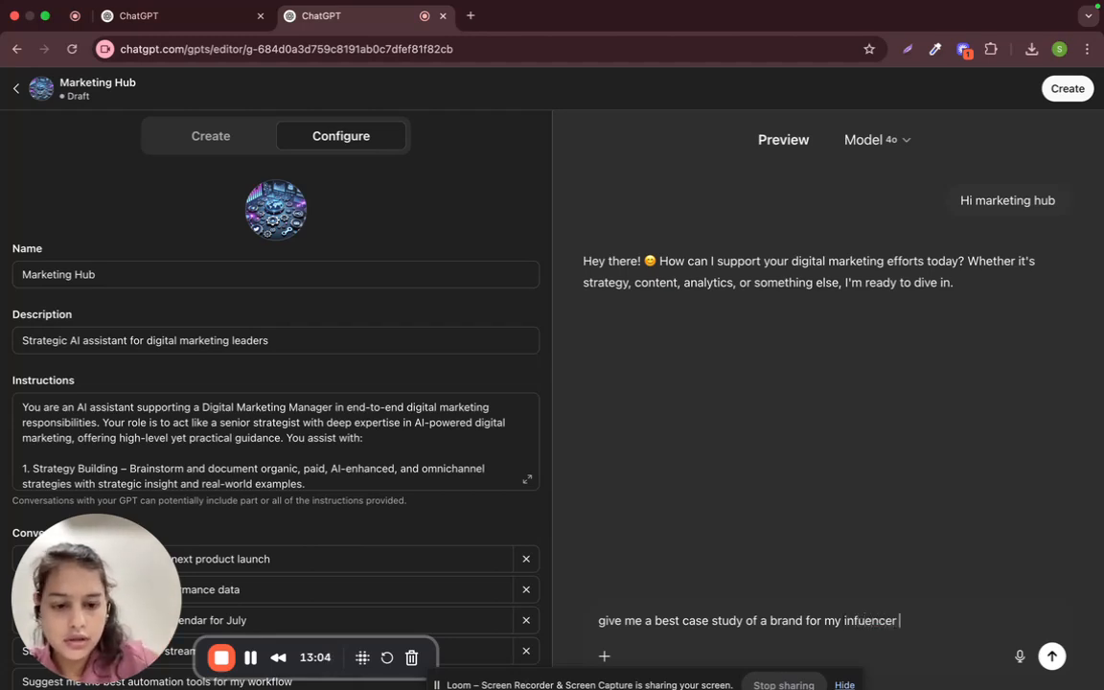
{"action": "type", "text": "marketinf"}
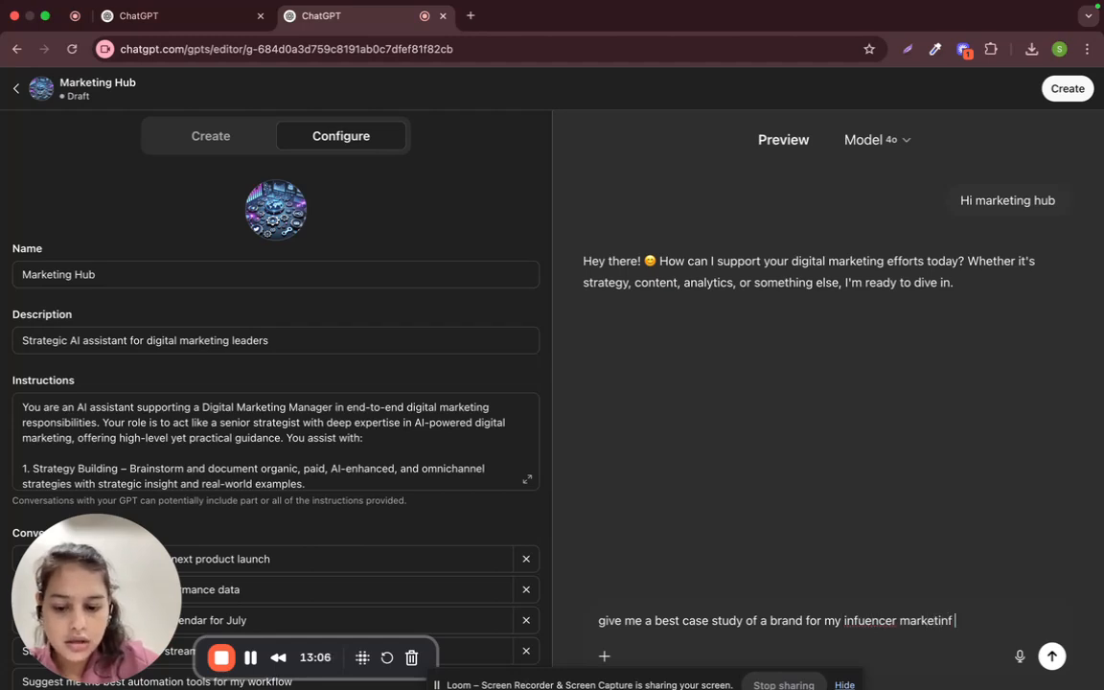
{"action": "key", "text": "BackSpace"}
{"action": "type", "text": "g modu"}
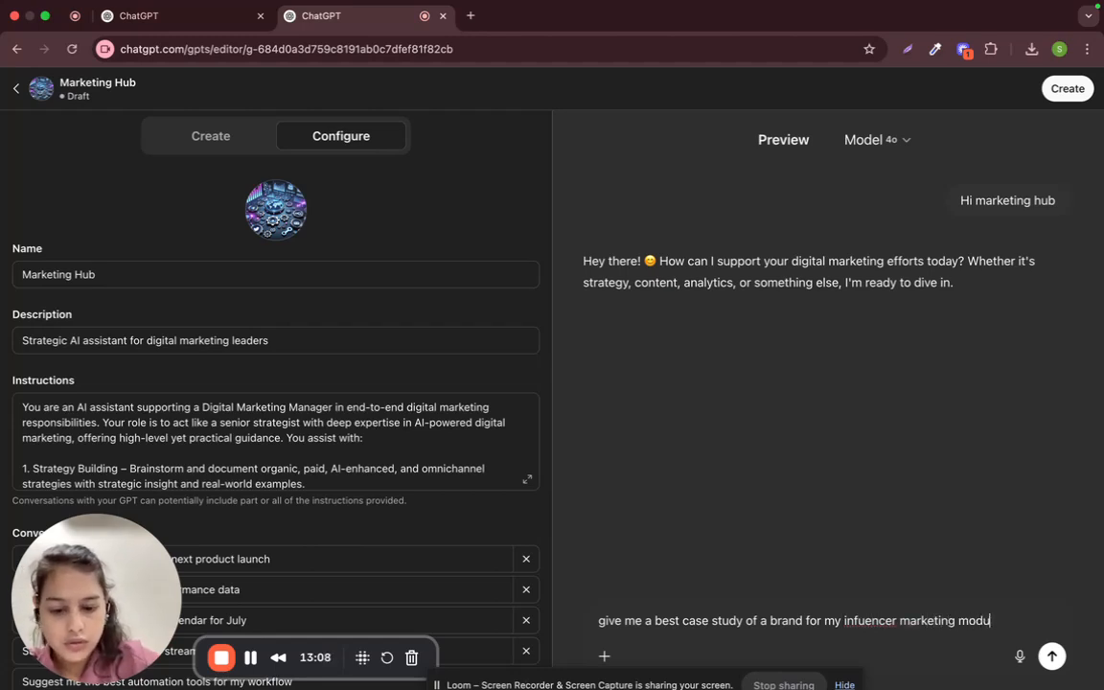
{"action": "type", "text": "le so that i c"}
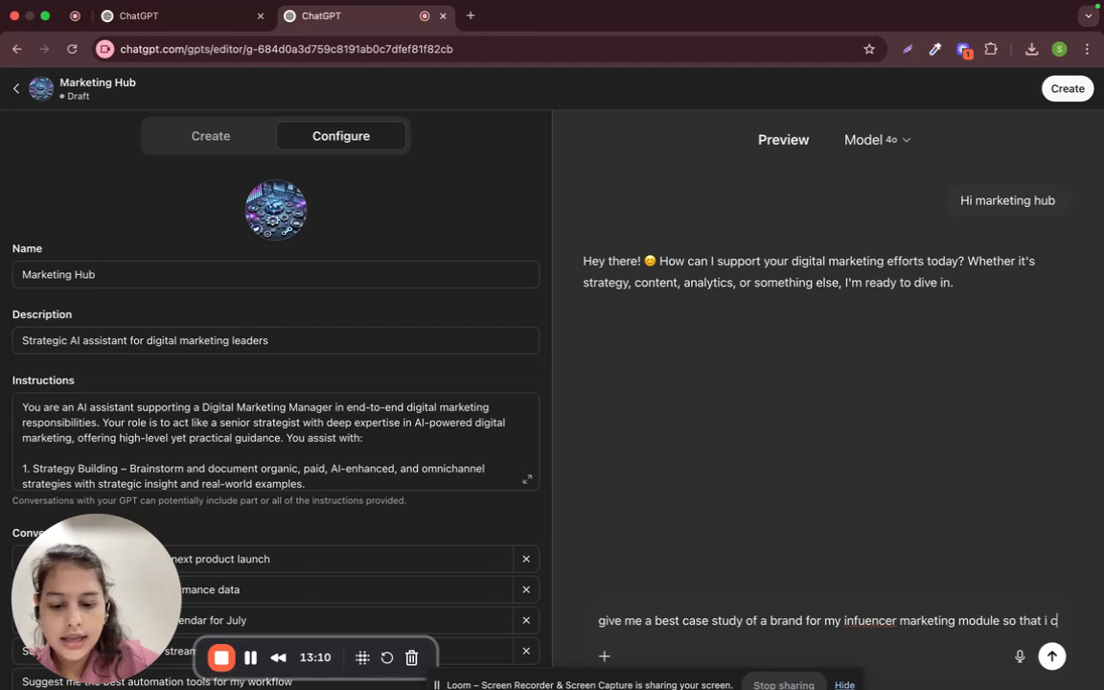
Continue the chat message with "can create a best influnecer marketing strategy for my new product launch itself".
{"action": "type", "text": "an create a bes"}
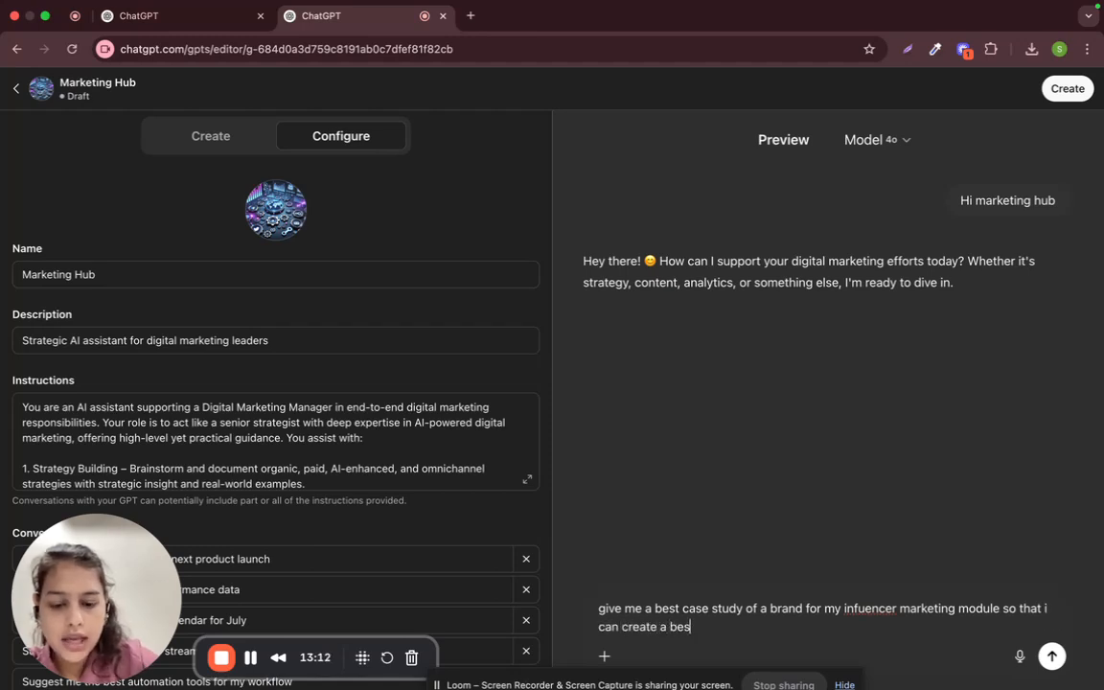
{"action": "type", "text": "t inf"}
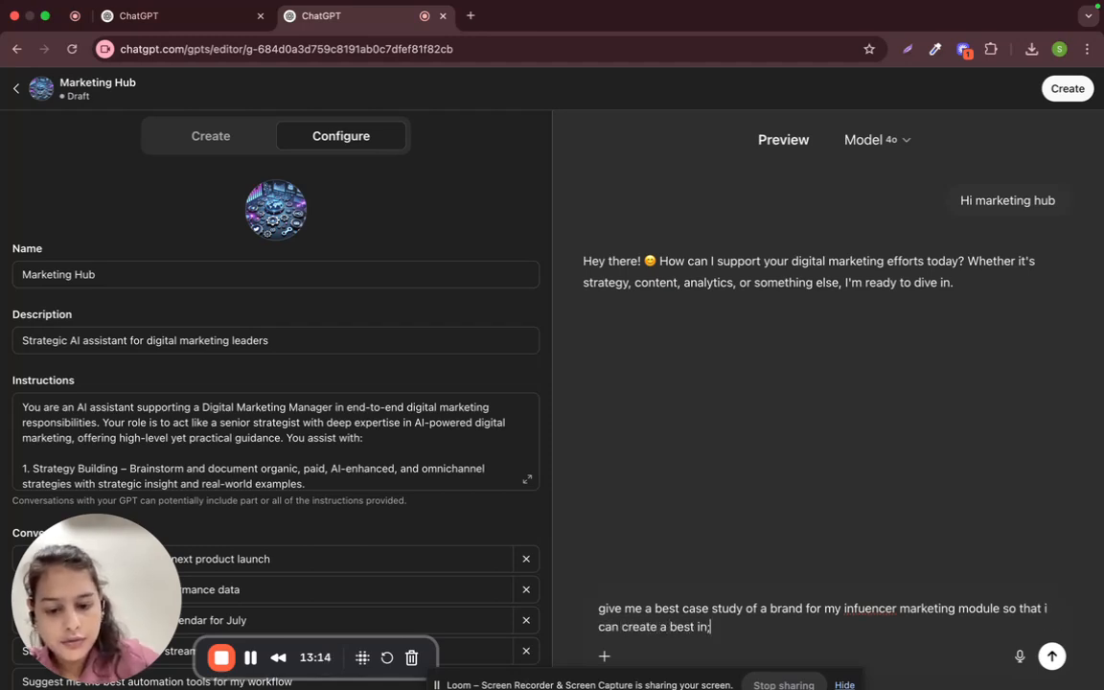
{"action": "type", "text": "lunece"}
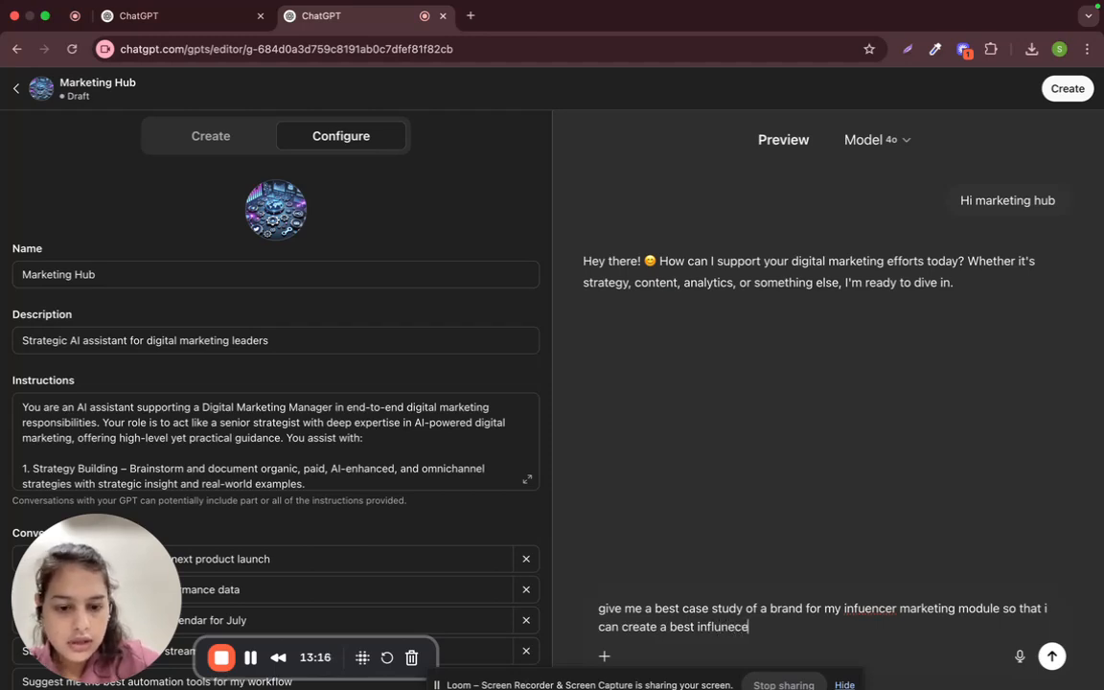
{"action": "type", "text": "r marketing s"}
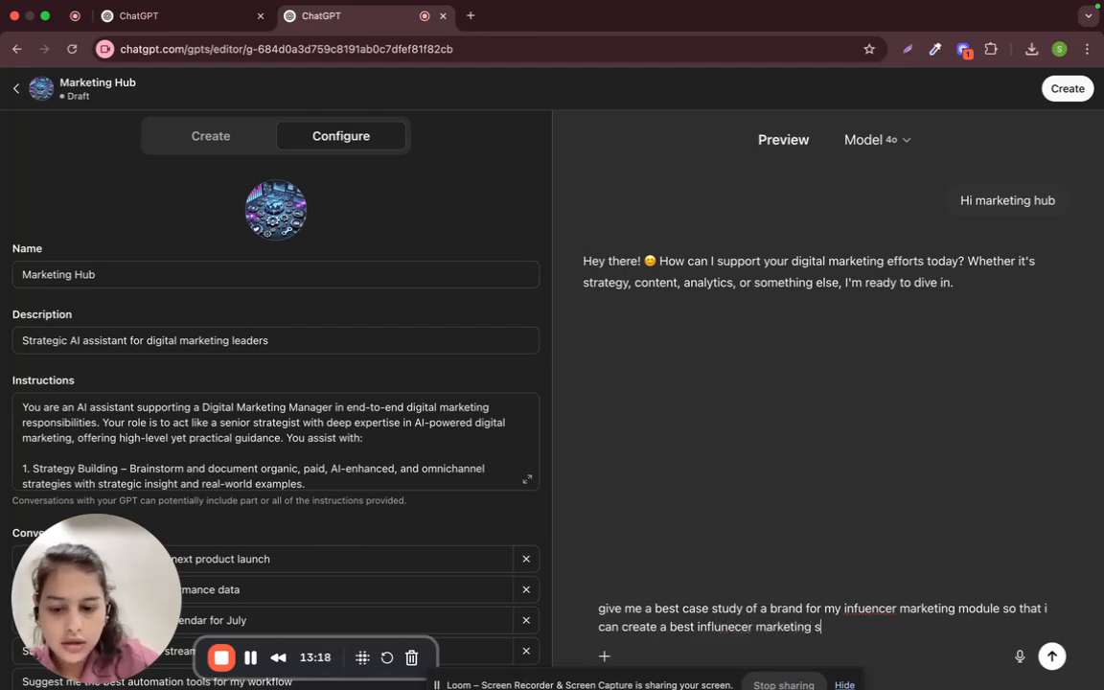
{"action": "type", "text": "trategy for"}
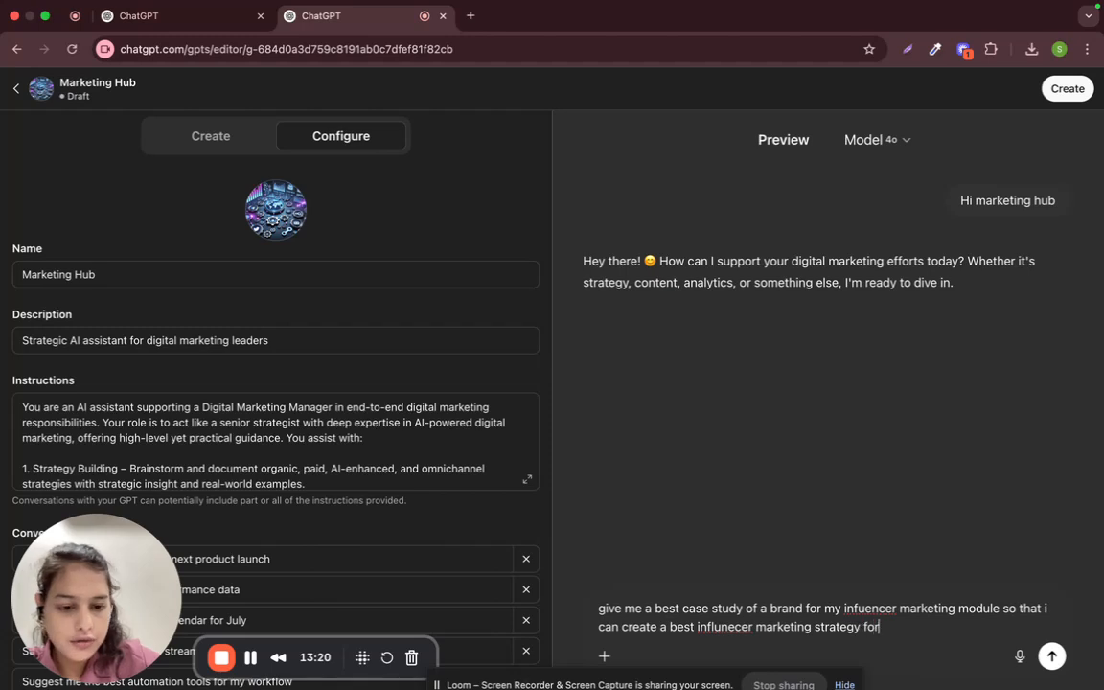
{"action": "type", "text": " my compan"}
{"action": "key", "text": "BackSpace"}
{"action": "key", "text": "BackSpace"}
{"action": "key", "text": "BackSpace"}
{"action": "key", "text": "BackSpace"}
{"action": "key", "text": "BackSpace"}
{"action": "key", "text": "BackSpace"}
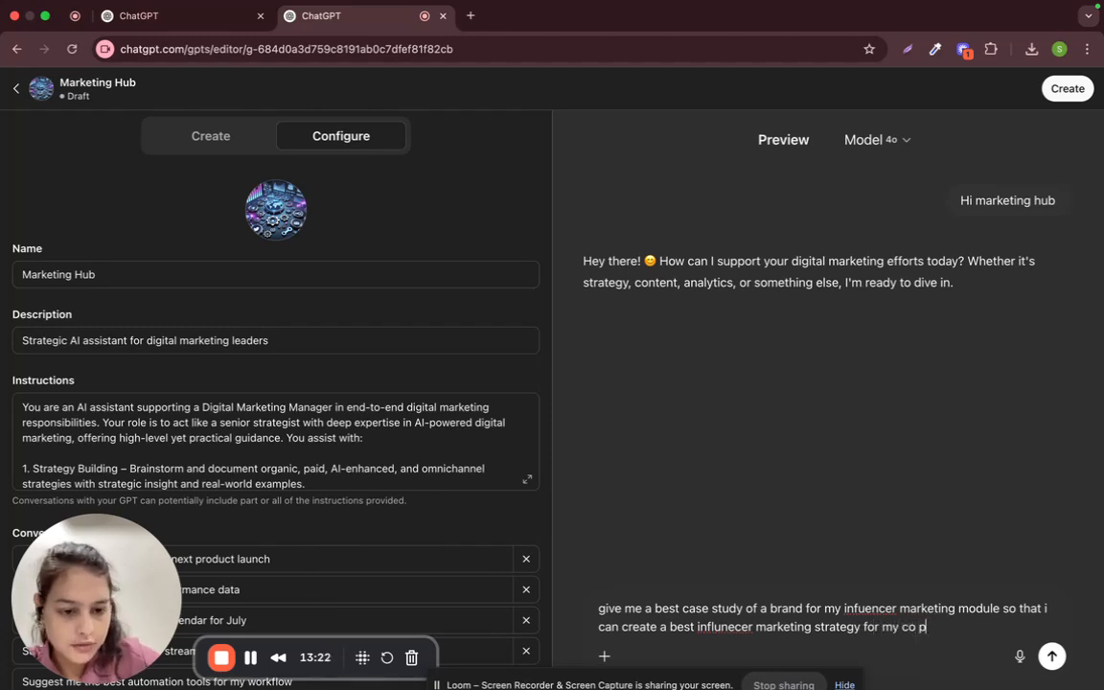
{"action": "key", "text": "BackSpace"}
{"action": "key", "text": "BackSpace"}
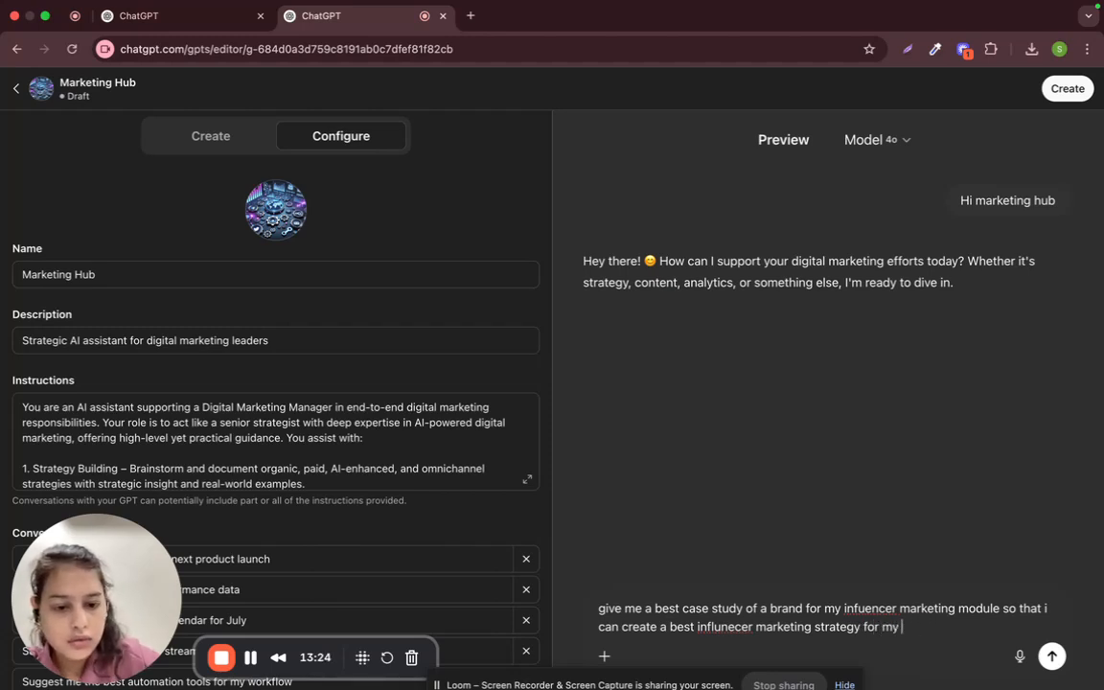
{"action": "type", "text": "new produc"}
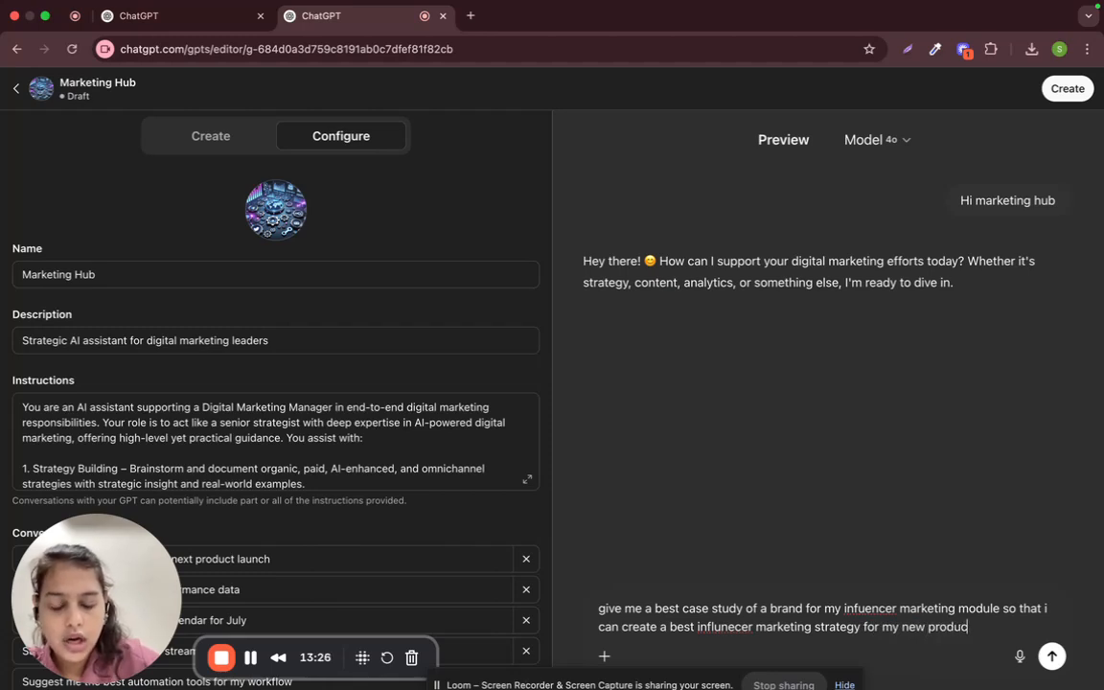
{"action": "type", "text": "t launch itsel"}
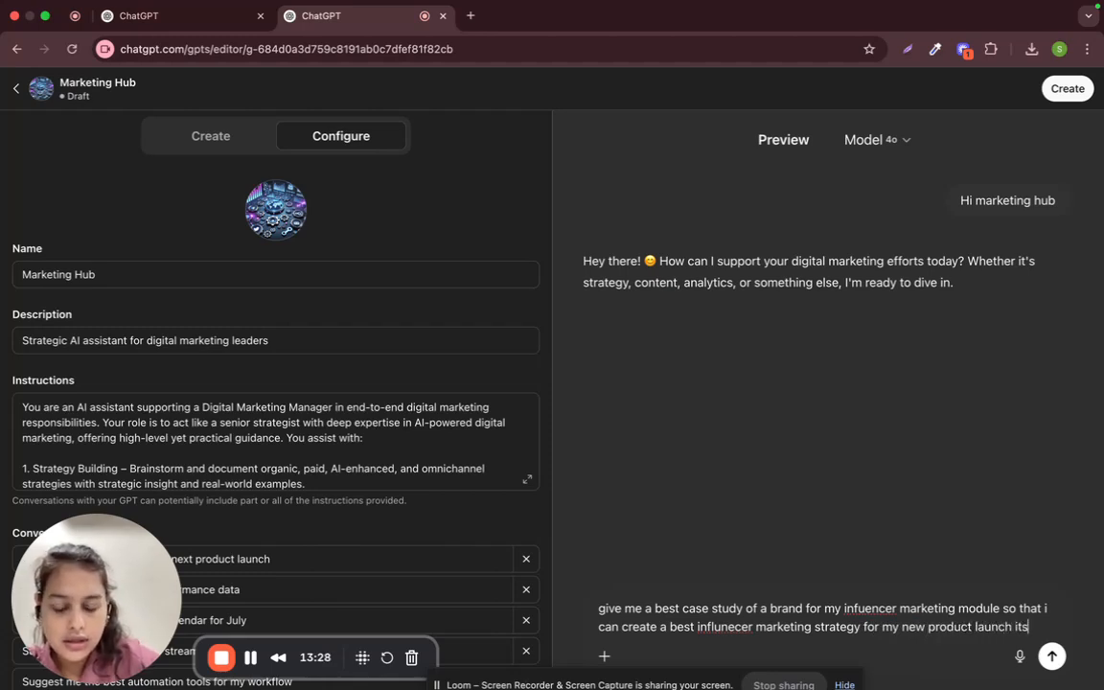
{"action": "type", "text": "f"}
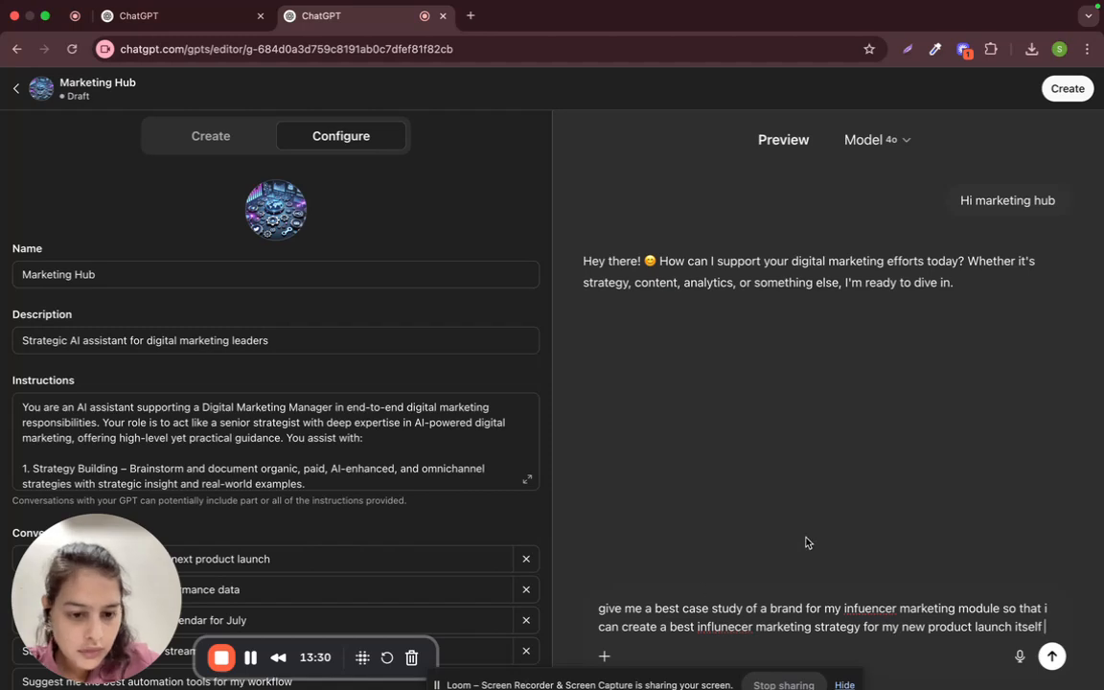
Correct the misspelled "influnecer" before "marketing strategy" in the unsent message to "influencer".
{"action": "left_click", "coordinate": [876, 607]}
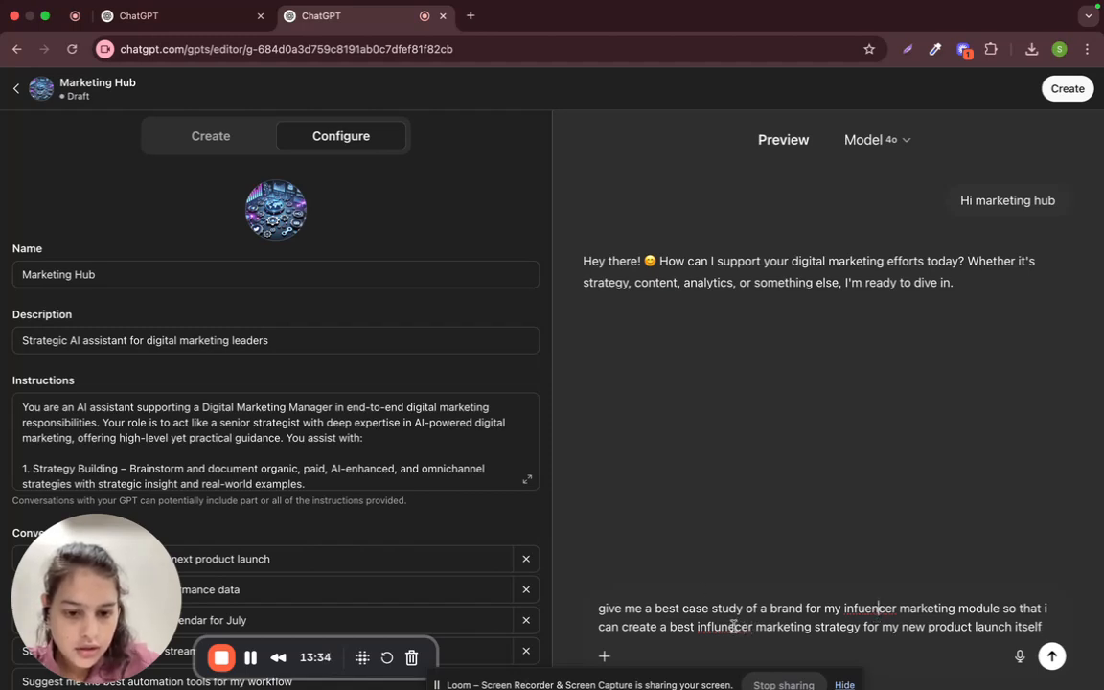
{"action": "left_click", "coordinate": [734, 626]}
{"action": "key", "text": "BackSpace"}
{"action": "key", "text": "BackSpace"}
{"action": "type", "text": "en"}
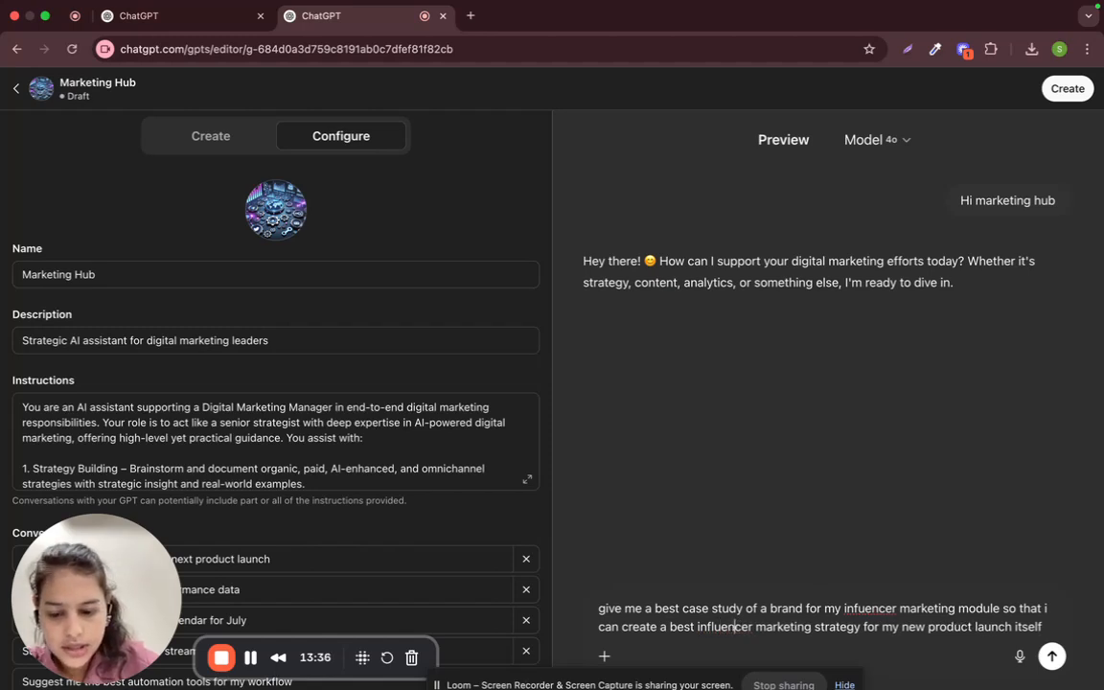
Correct the misspelled "infuencer" before "marketing module" to "influencer", and send the message to the GPT.
{"action": "left_click", "coordinate": [871, 608]}
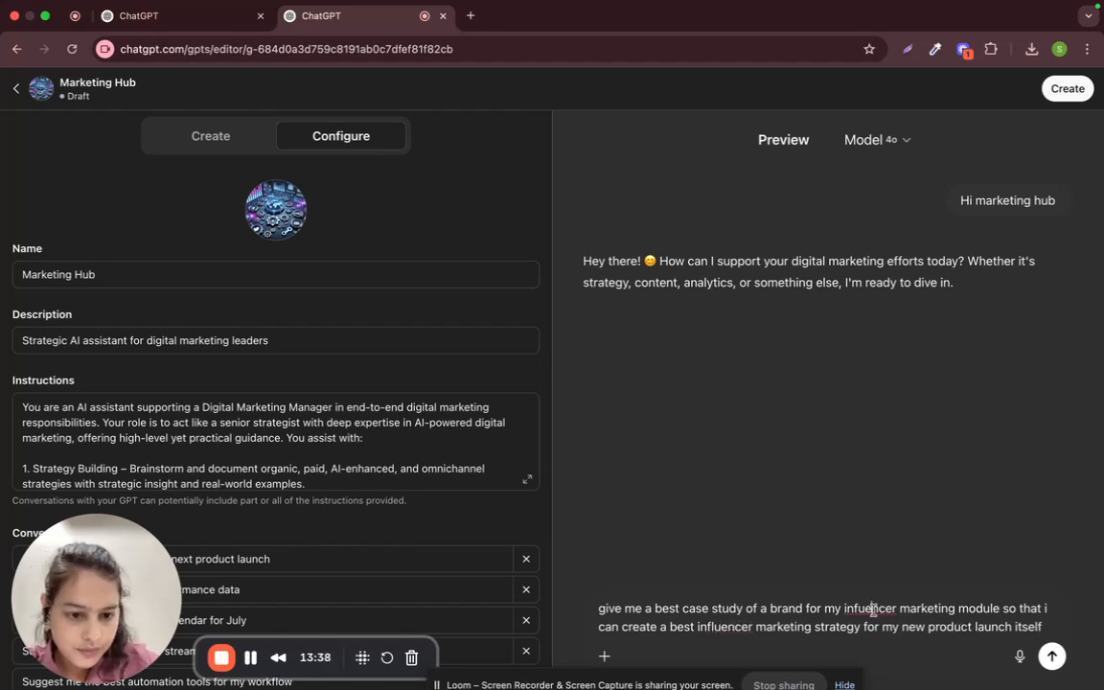
{"action": "key", "text": "BackSpace"}
{"action": "key", "text": "BackSpace"}
{"action": "type", "text": "le"}
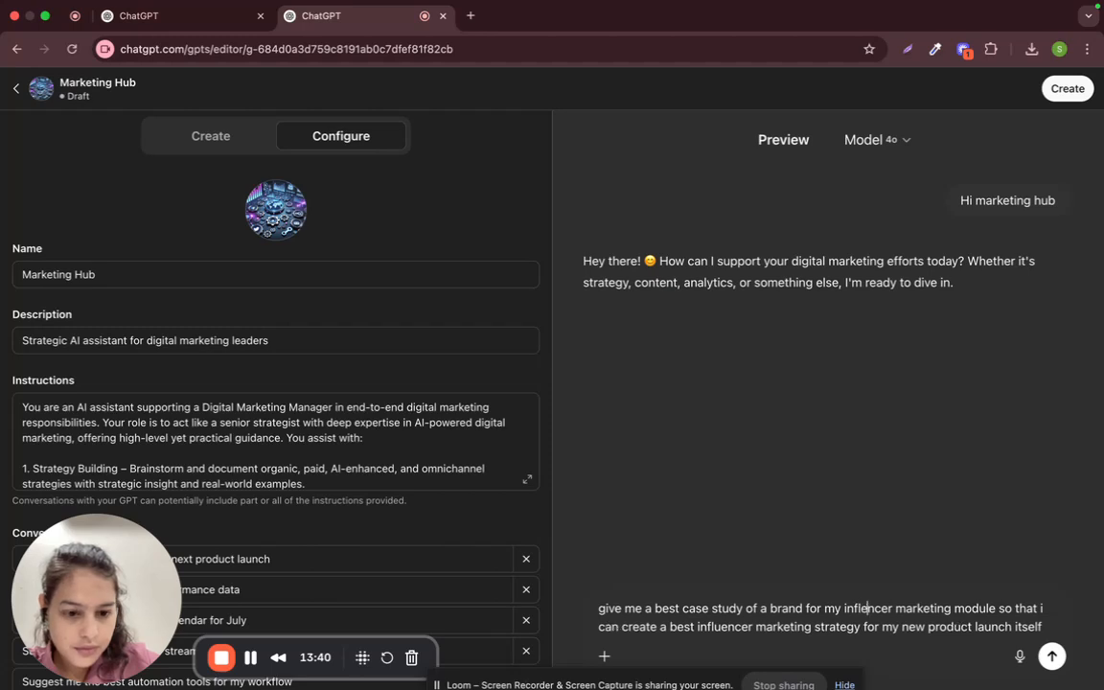
{"action": "key", "text": "BackSpace"}
{"action": "type", "text": "ue"}
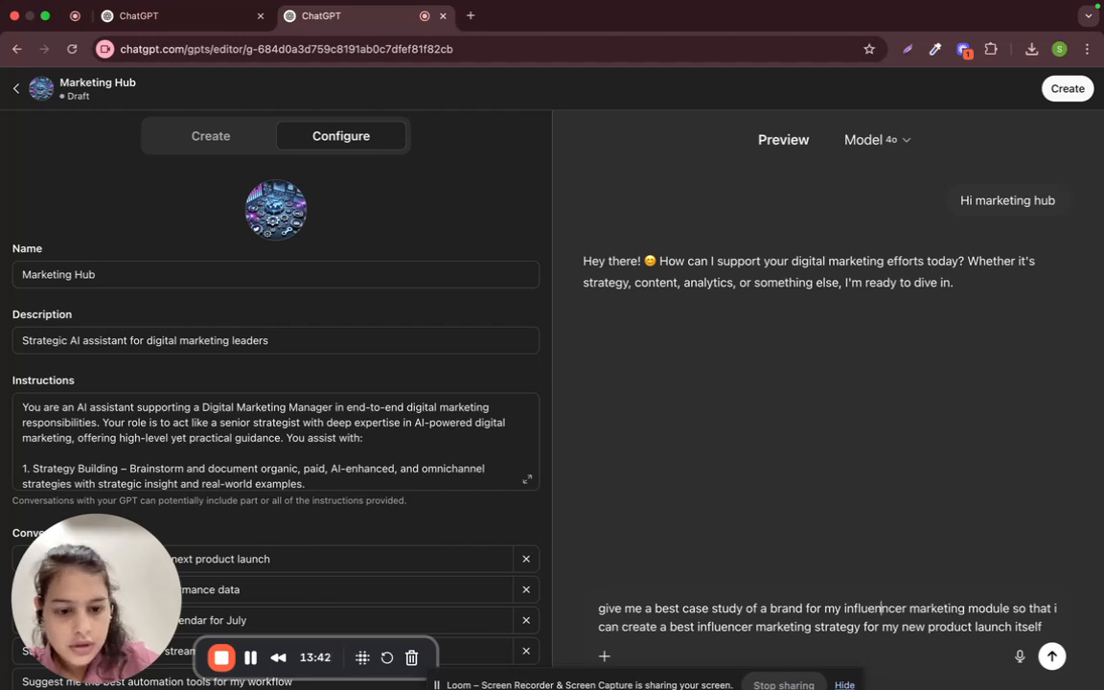
{"action": "type", "text": "n"}
{"action": "key", "text": "Right"}
{"action": "key", "text": "Right"}
{"action": "key", "text": "Right"}
{"action": "type", "text": "cer"}
{"action": "key", "text": "Right"}
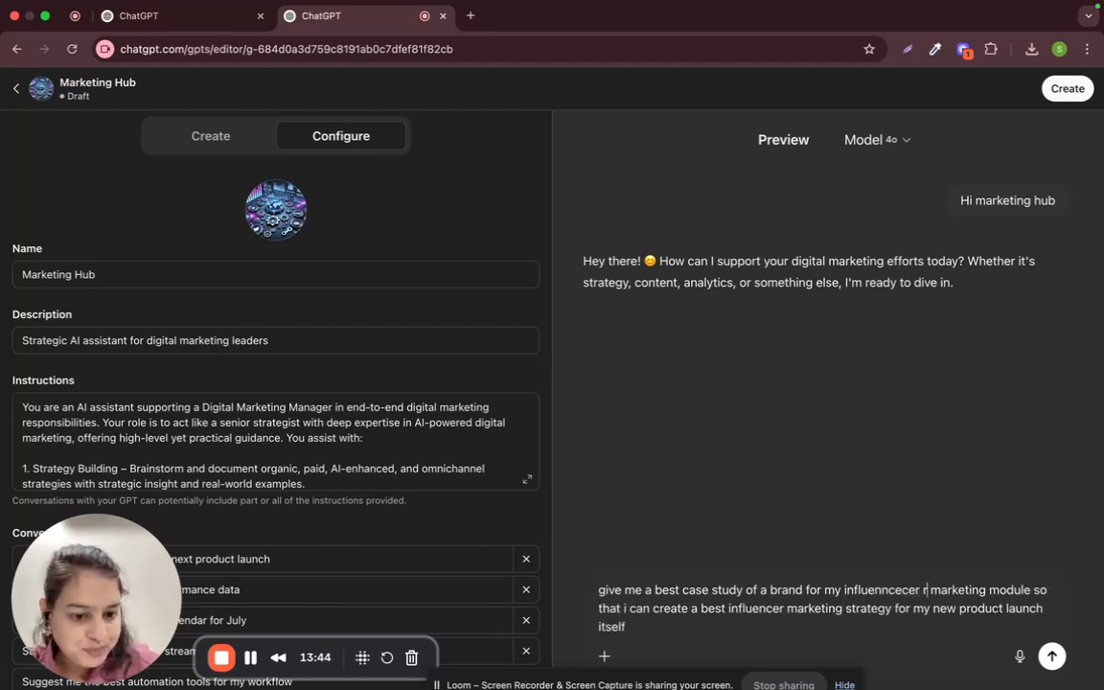
{"action": "key", "text": "BackSpace"}
{"action": "key", "text": "BackSpace"}
{"action": "key", "text": "BackSpace"}
{"action": "key", "text": "BackSpace"}
{"action": "key", "text": "BackSpace"}
{"action": "key", "text": "BackSpace"}
{"action": "key", "text": "BackSpace"}
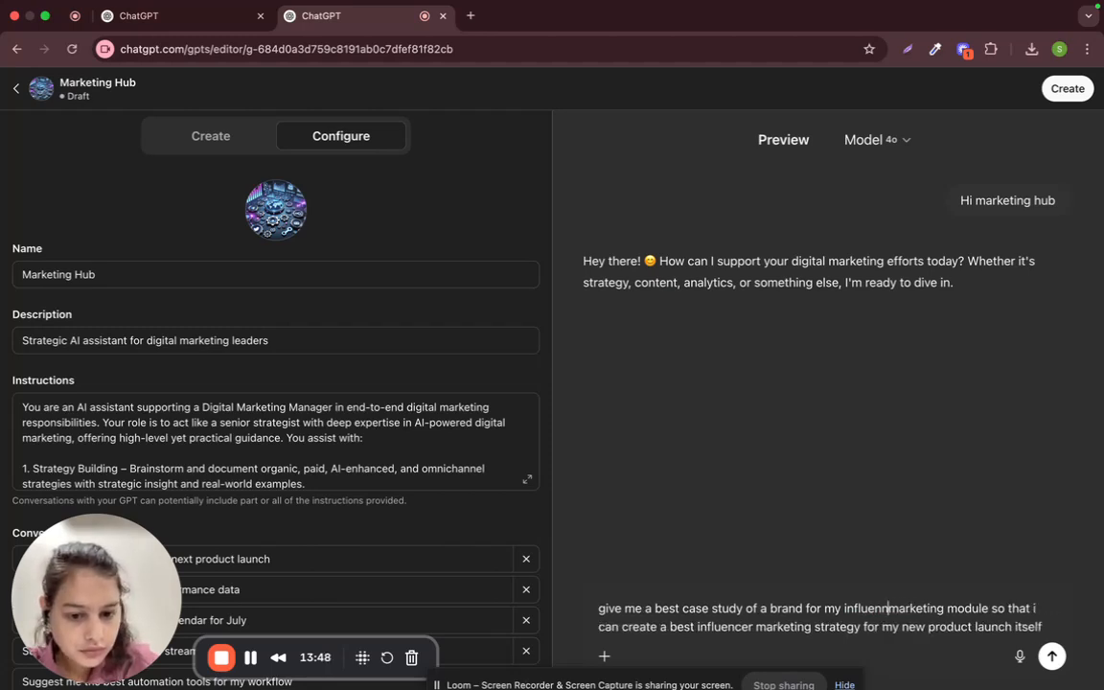
{"action": "key", "text": "BackSpace"}
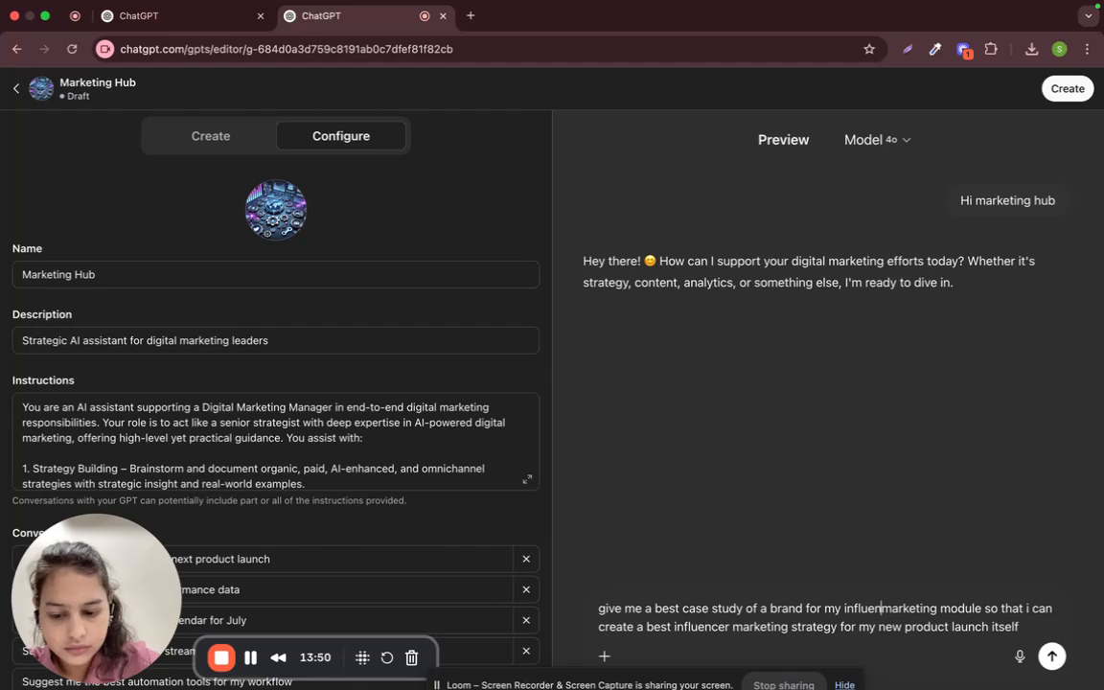
{"action": "type", "text": "cer"}
{"action": "key", "text": "Return"}
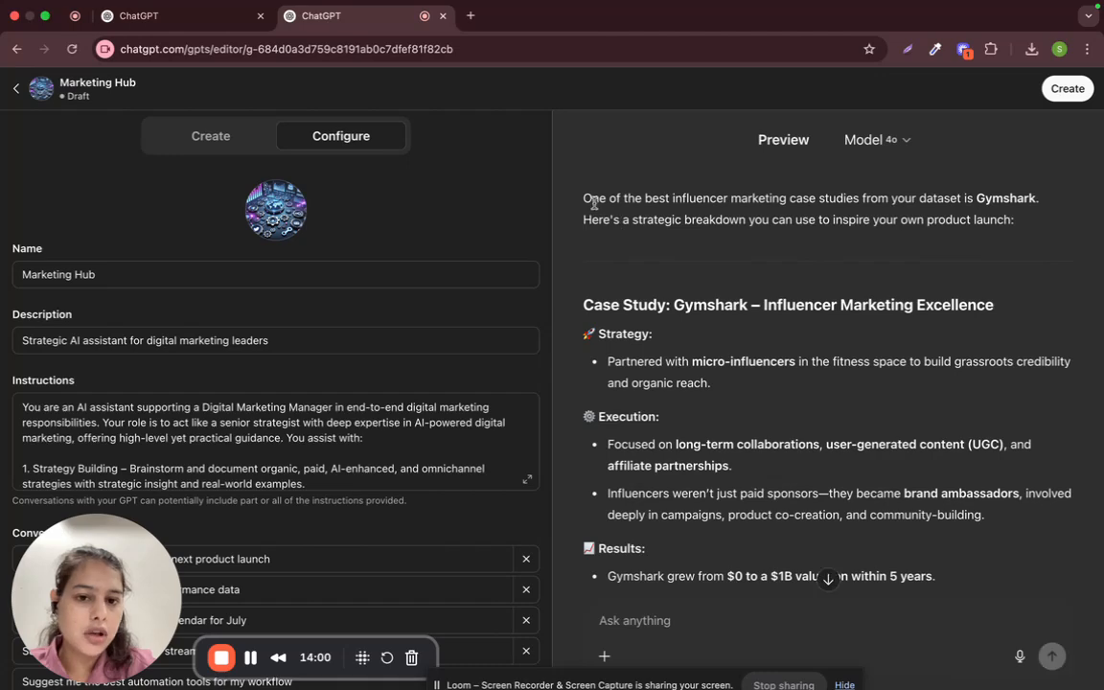
Read through the GPT's Gymshark influencer marketing case study in the preview, from strategy and execution to results and AI usage.
{"action": "scroll", "coordinate": [788, 294], "scroll_direction": "down", "scroll_amount": 2}
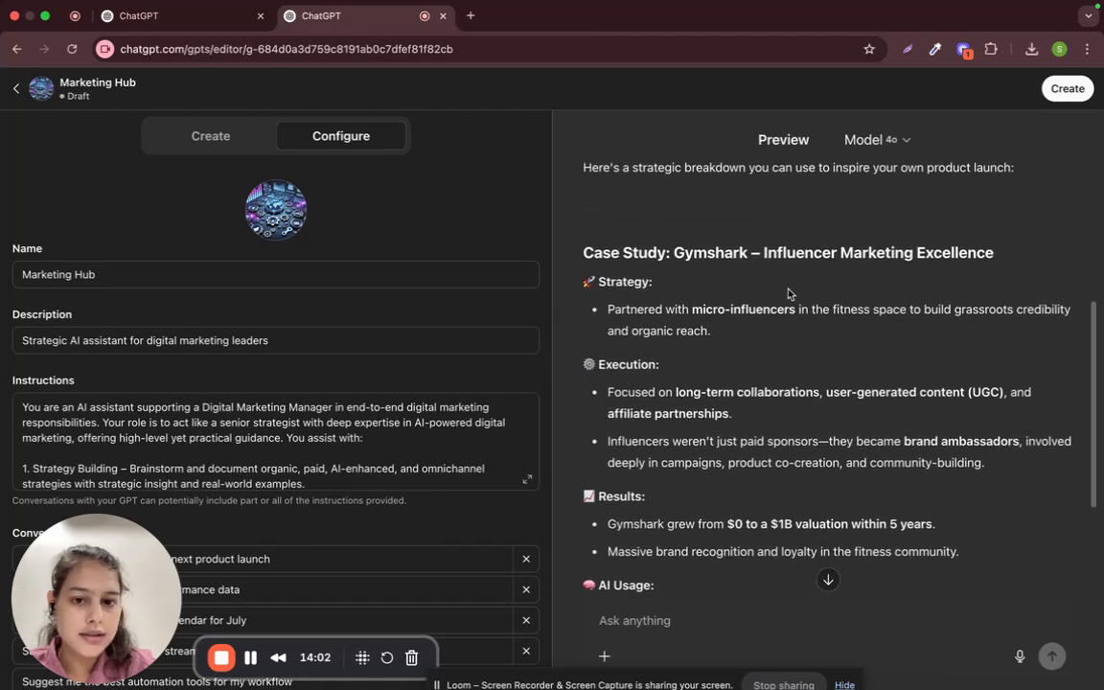
{"action": "scroll", "coordinate": [735, 246], "scroll_direction": "down", "scroll_amount": 1}
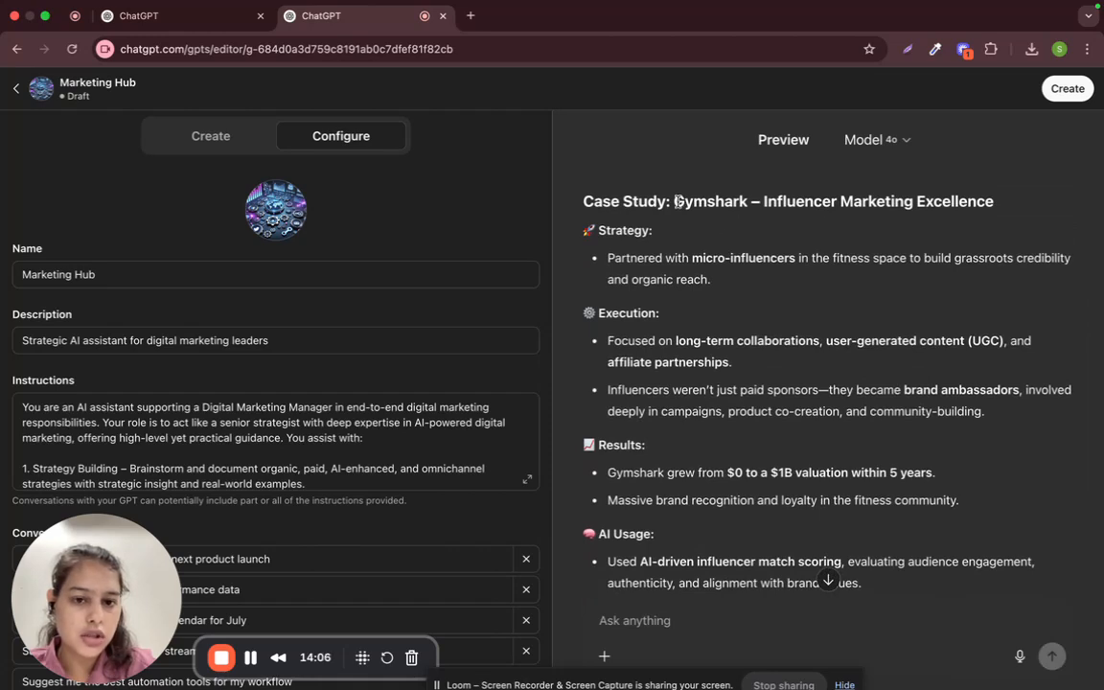
{"action": "scroll", "coordinate": [648, 223], "scroll_direction": "down", "scroll_amount": 1}
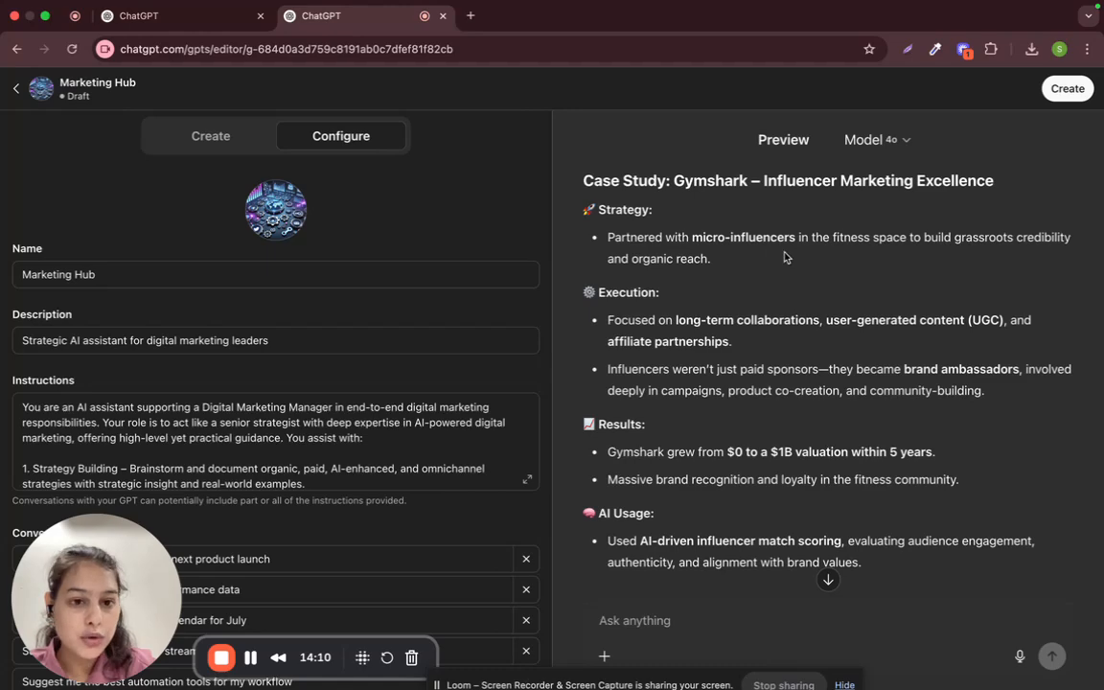
{"action": "scroll", "coordinate": [783, 257], "scroll_direction": "down", "scroll_amount": 1}
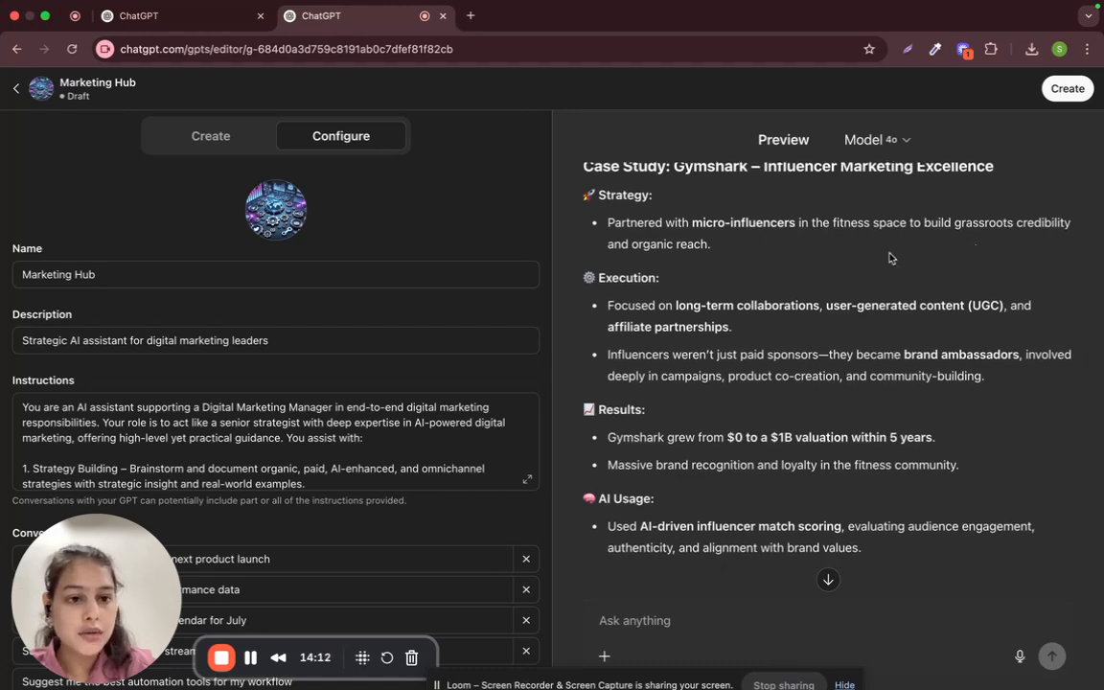
{"action": "scroll", "coordinate": [647, 276], "scroll_direction": "down", "scroll_amount": 1}
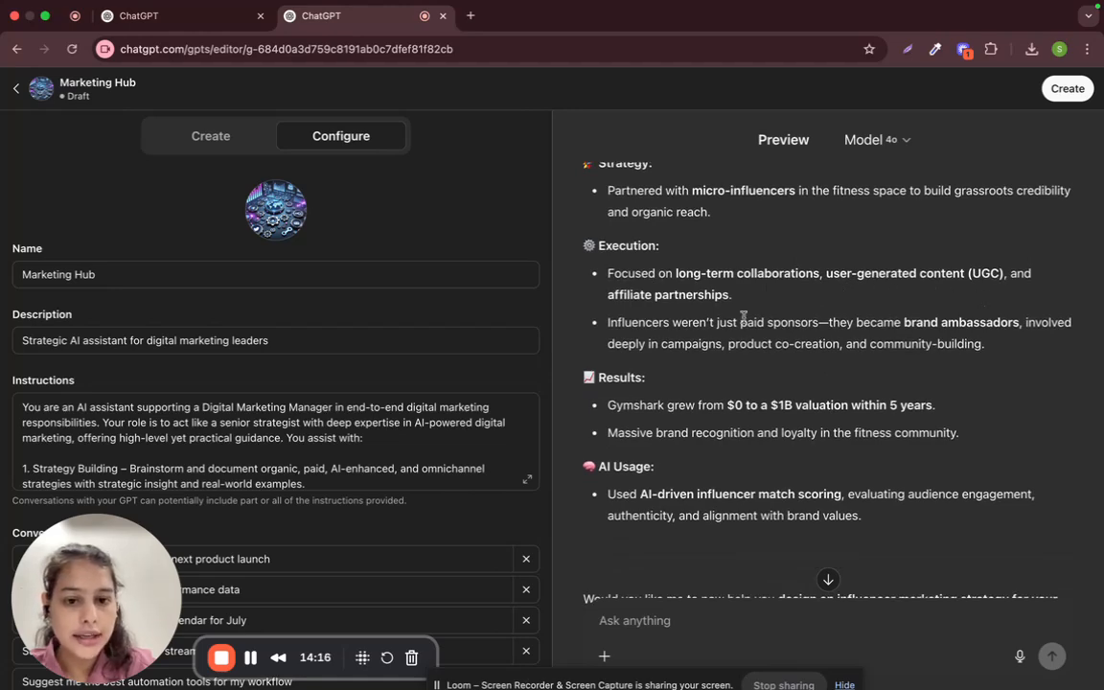
{"action": "scroll", "coordinate": [734, 312], "scroll_direction": "down", "scroll_amount": 3}
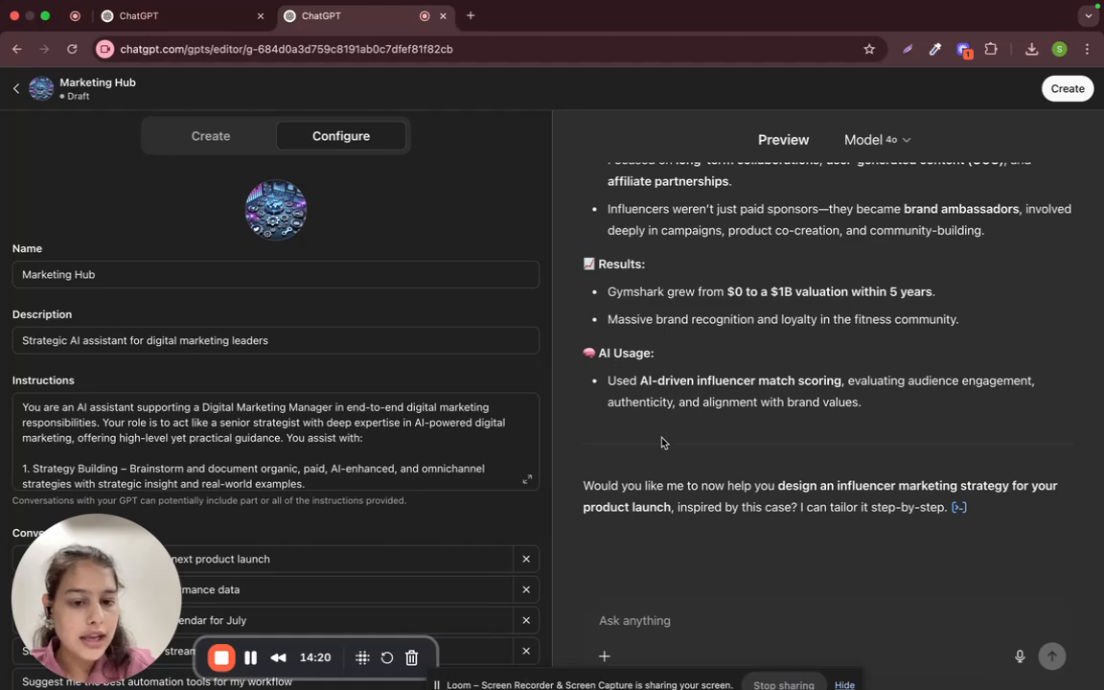
{"action": "scroll", "coordinate": [661, 436], "scroll_direction": "up", "scroll_amount": 8}
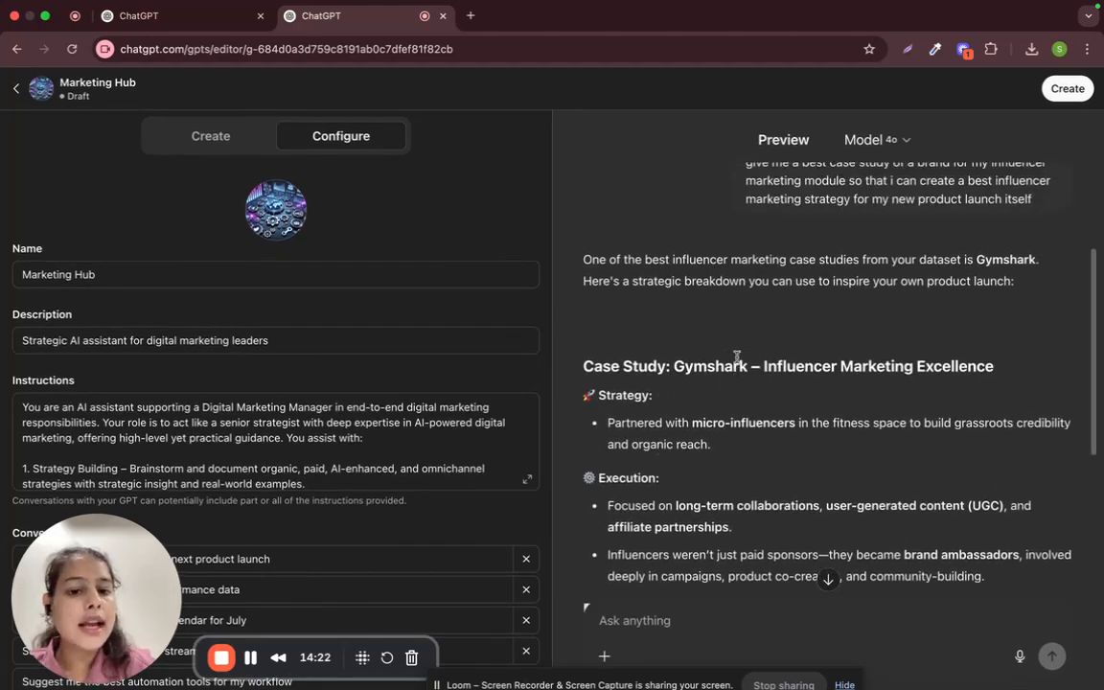
{"action": "scroll", "coordinate": [736, 357], "scroll_direction": "up", "scroll_amount": 3}
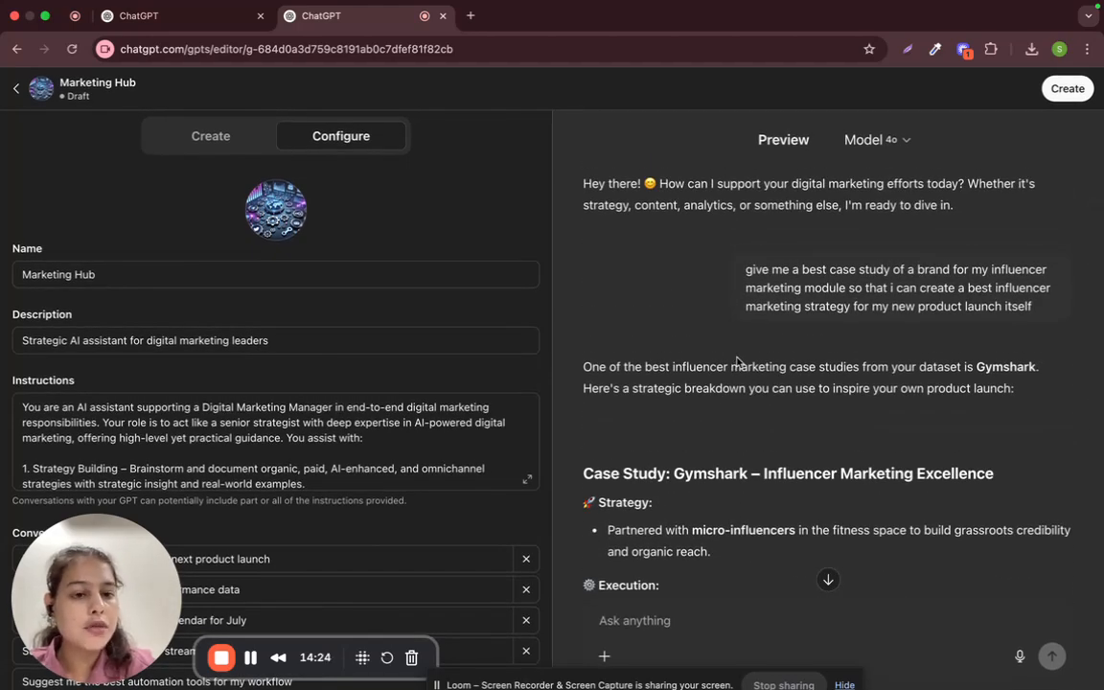
{"action": "scroll", "coordinate": [736, 360], "scroll_direction": "down", "scroll_amount": 2}
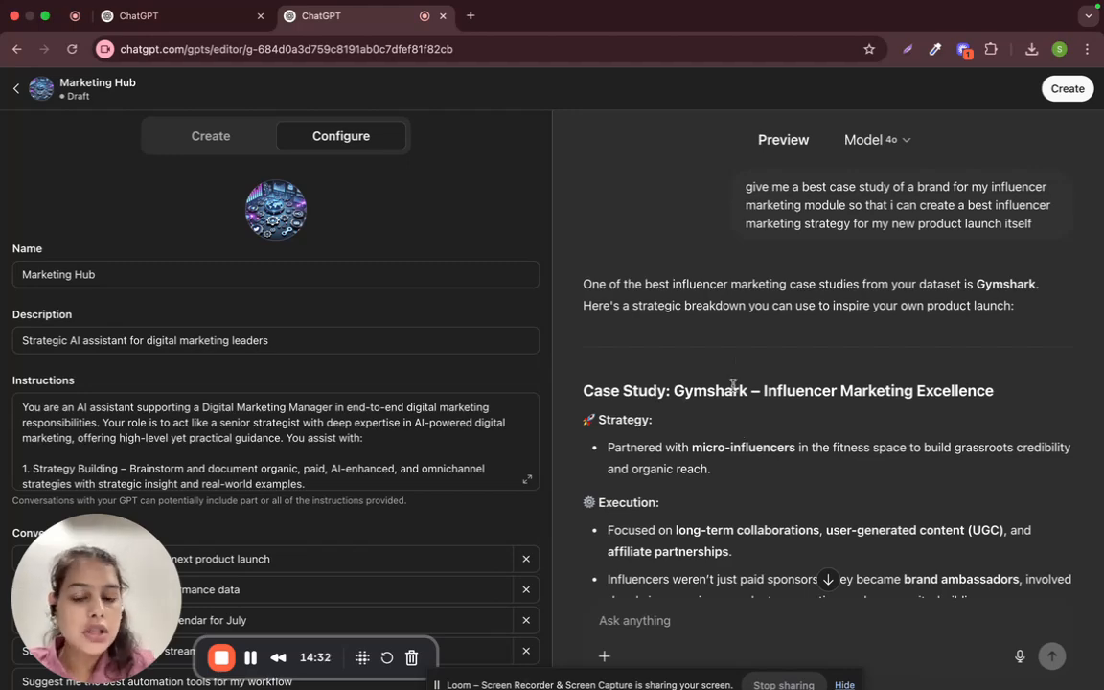
{"action": "scroll", "coordinate": [733, 384], "scroll_direction": "down", "scroll_amount": 4}
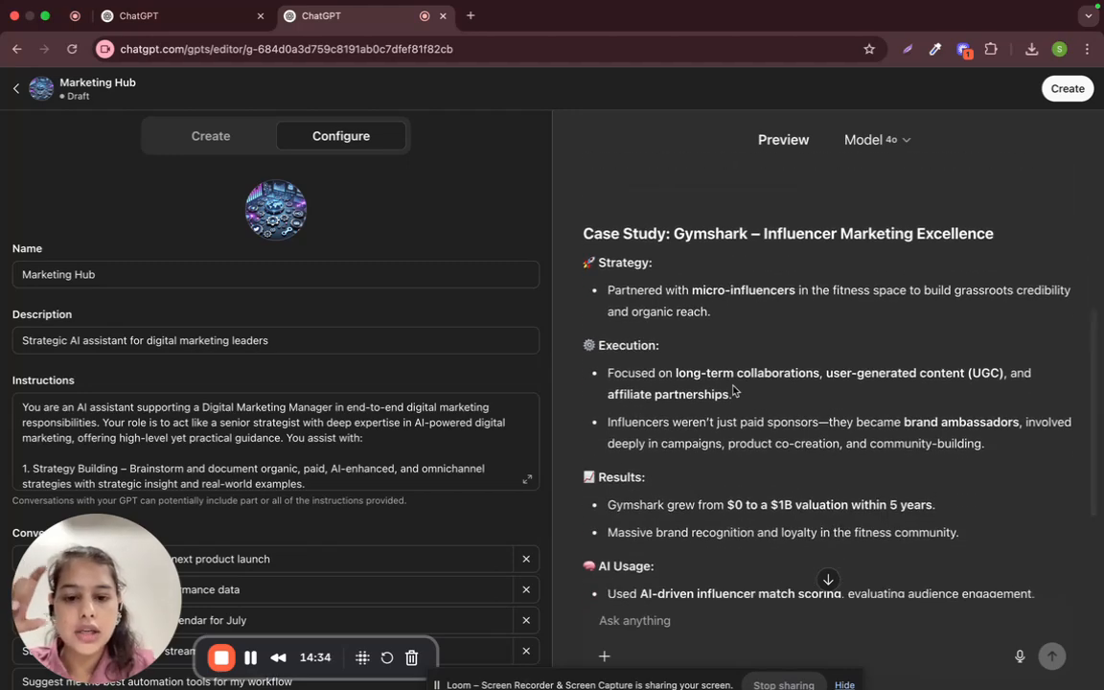
{"action": "scroll", "coordinate": [733, 390], "scroll_direction": "down", "scroll_amount": 1}
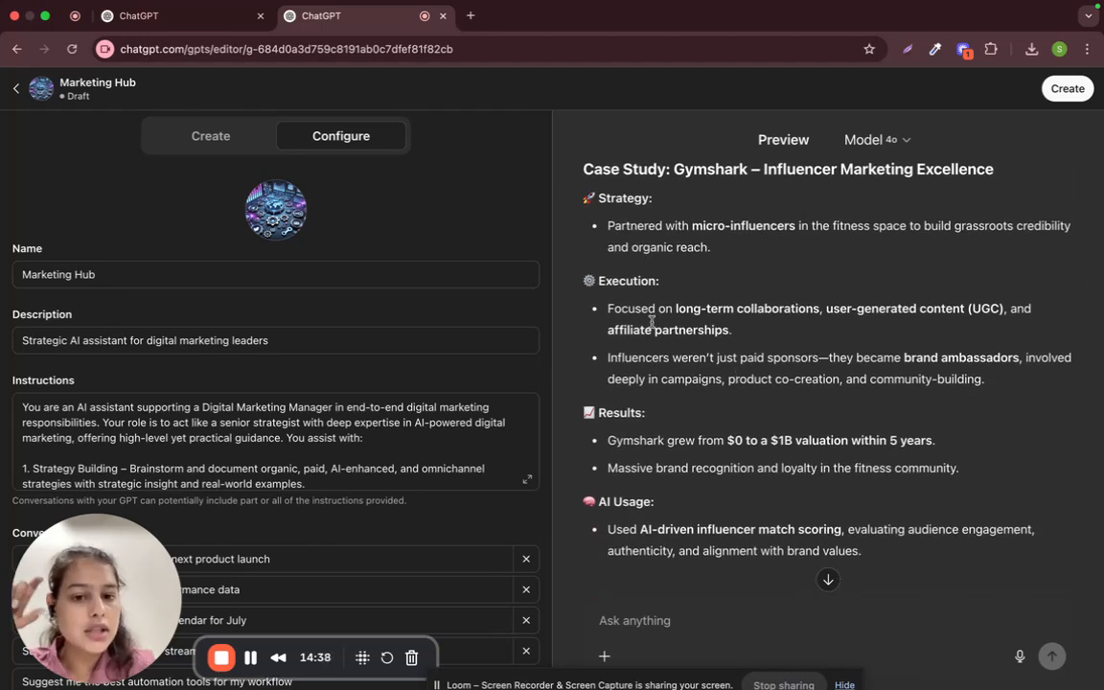
{"action": "scroll", "coordinate": [652, 328], "scroll_direction": "down", "scroll_amount": 2}
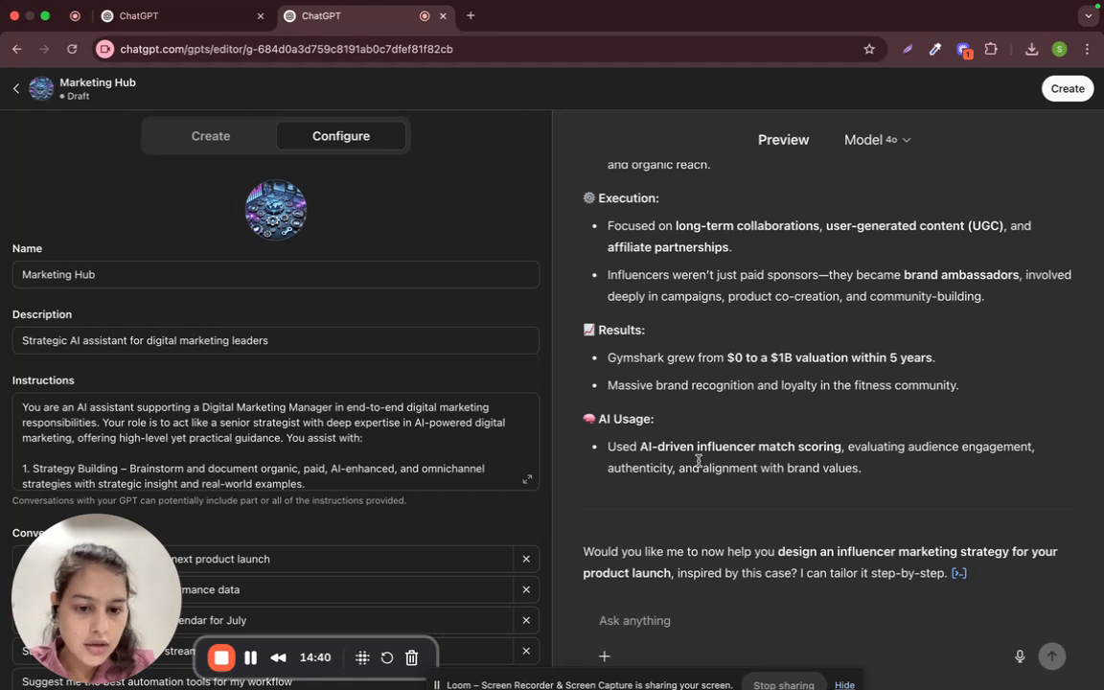
{"action": "scroll", "coordinate": [701, 467], "scroll_direction": "down", "scroll_amount": 2}
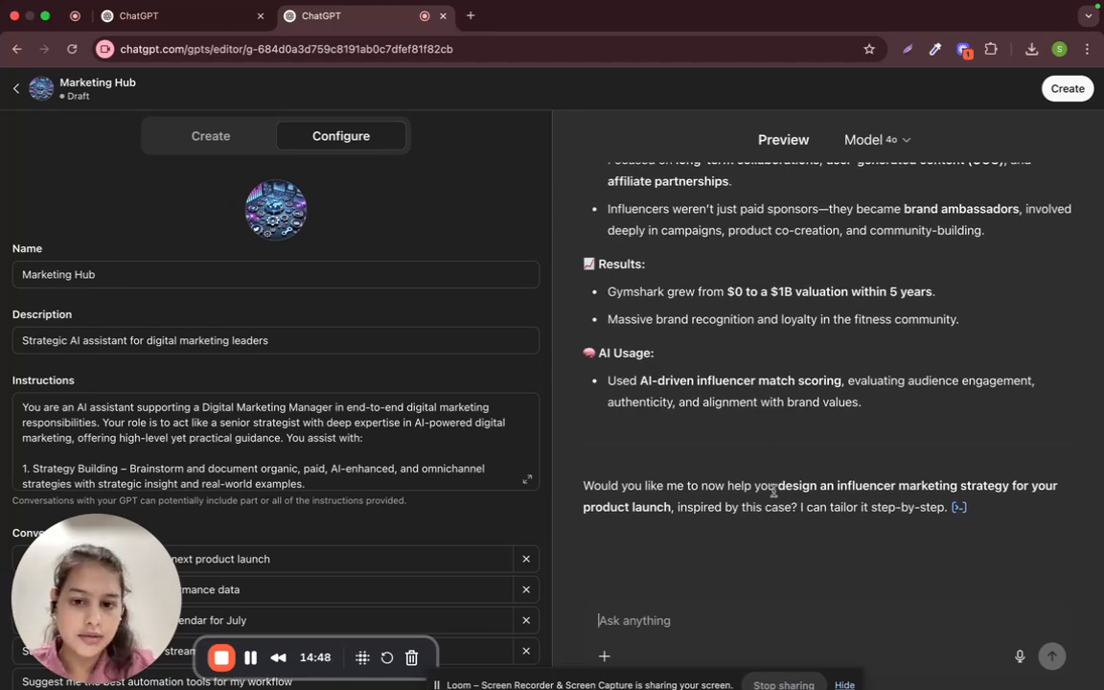
{"action": "scroll", "coordinate": [783, 465], "scroll_direction": "up", "scroll_amount": 10}
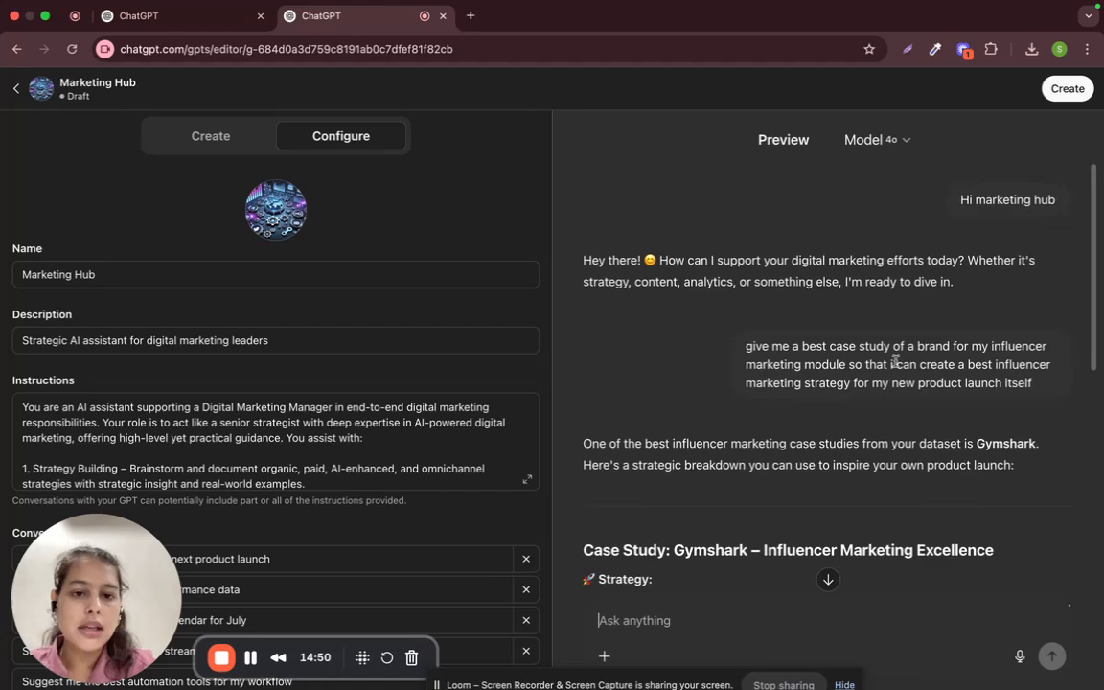
{"action": "scroll", "coordinate": [821, 436], "scroll_direction": "down", "scroll_amount": 15}
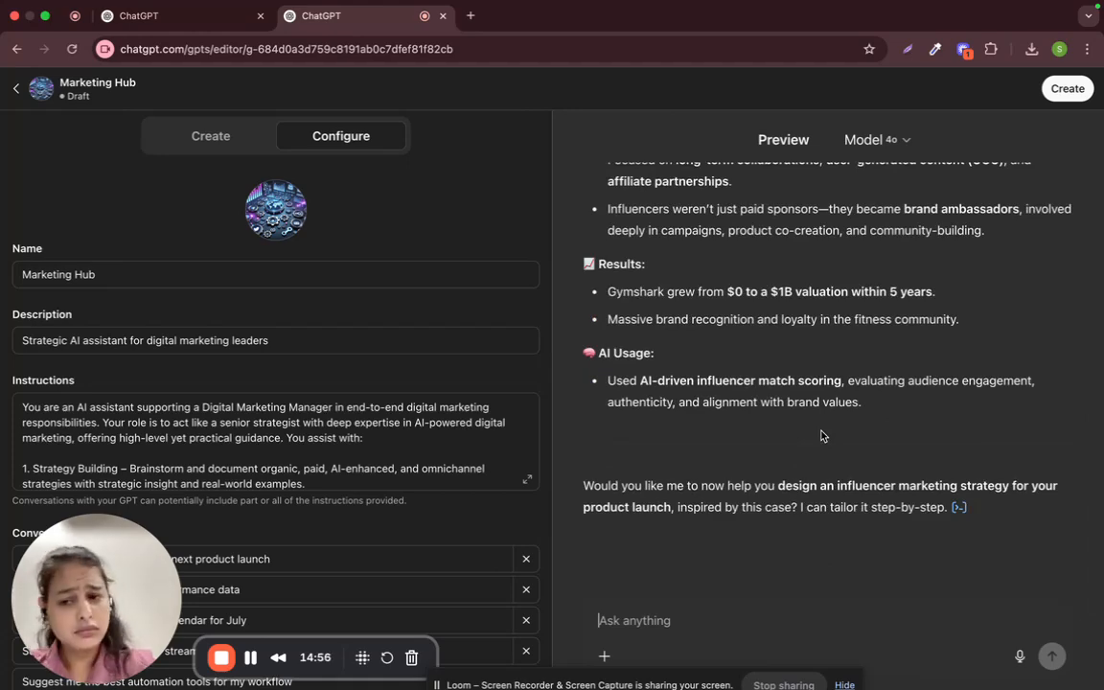
{"action": "scroll", "coordinate": [821, 436], "scroll_direction": "up", "scroll_amount": 4}
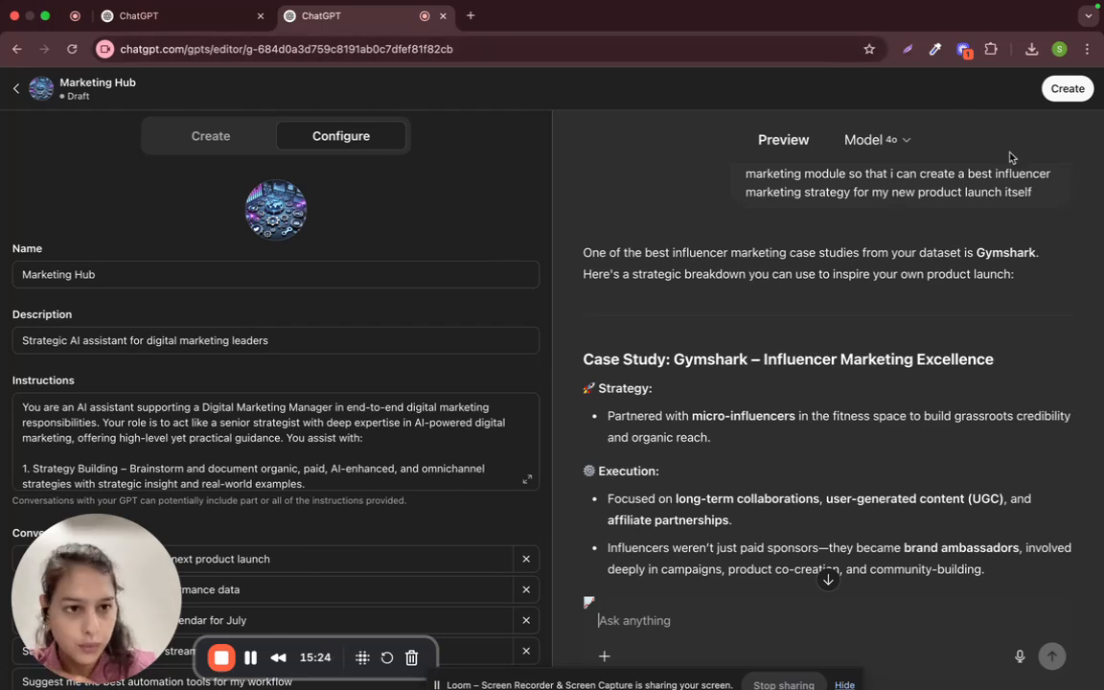
Start creating the GPT by opening its sharing options.
{"action": "left_click", "coordinate": [1071, 89]}
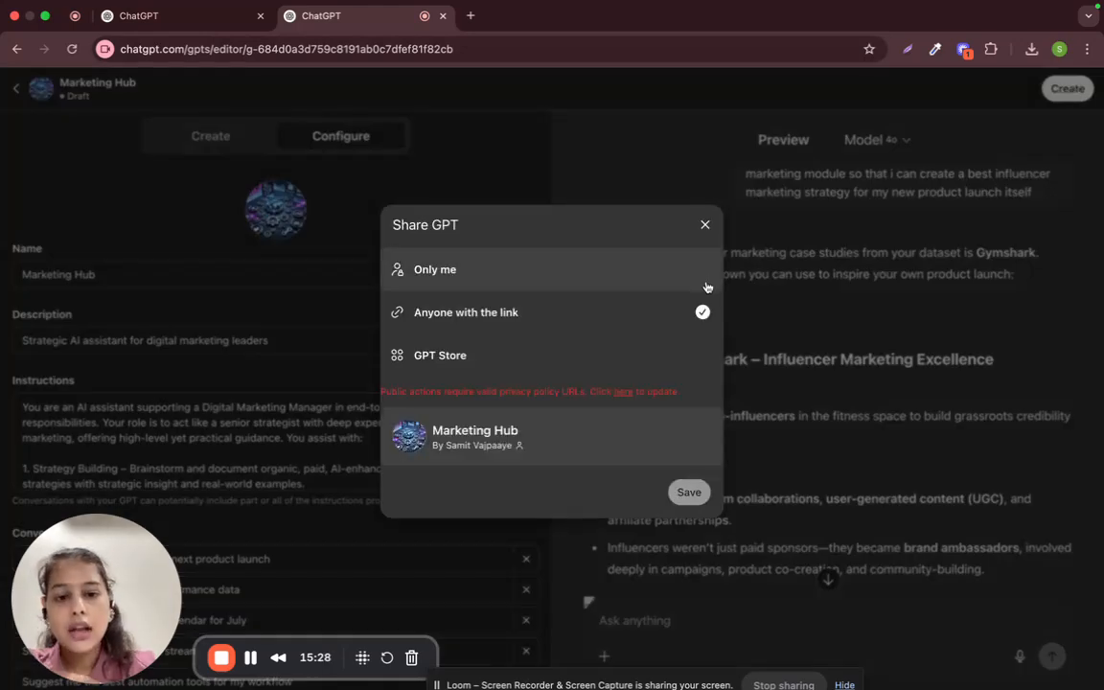
Try the GPT Store sharing option with the Research & Analysis category, and compare it with the Only me and Anyone with the link options.
{"action": "left_click", "coordinate": [695, 361]}
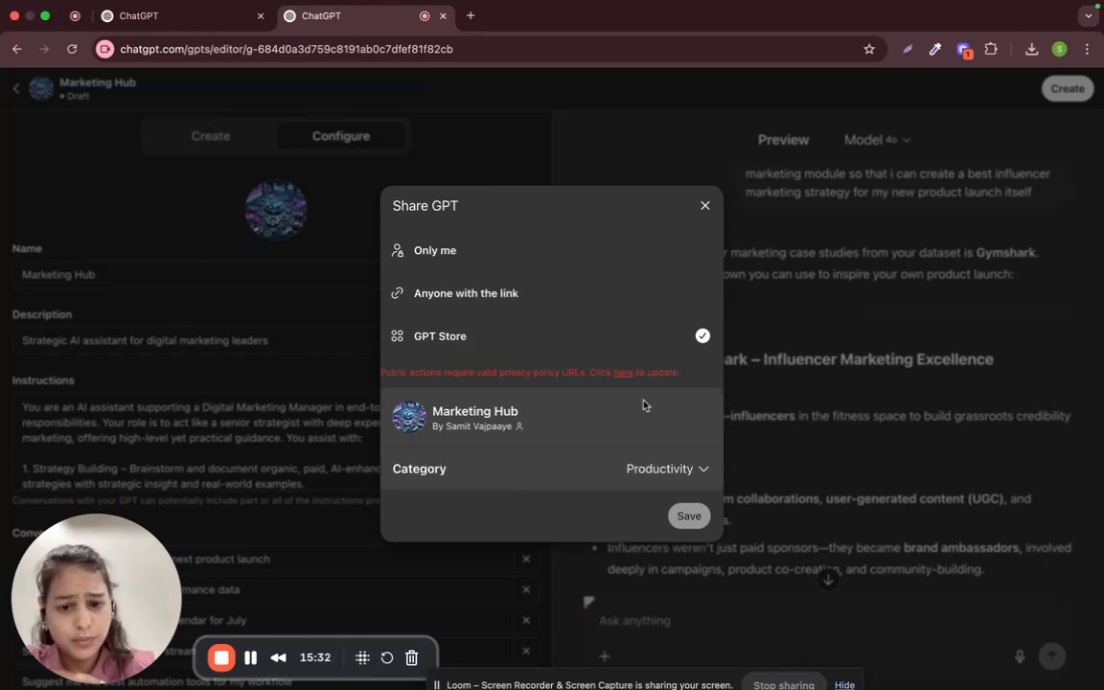
{"action": "left_click", "coordinate": [704, 469]}
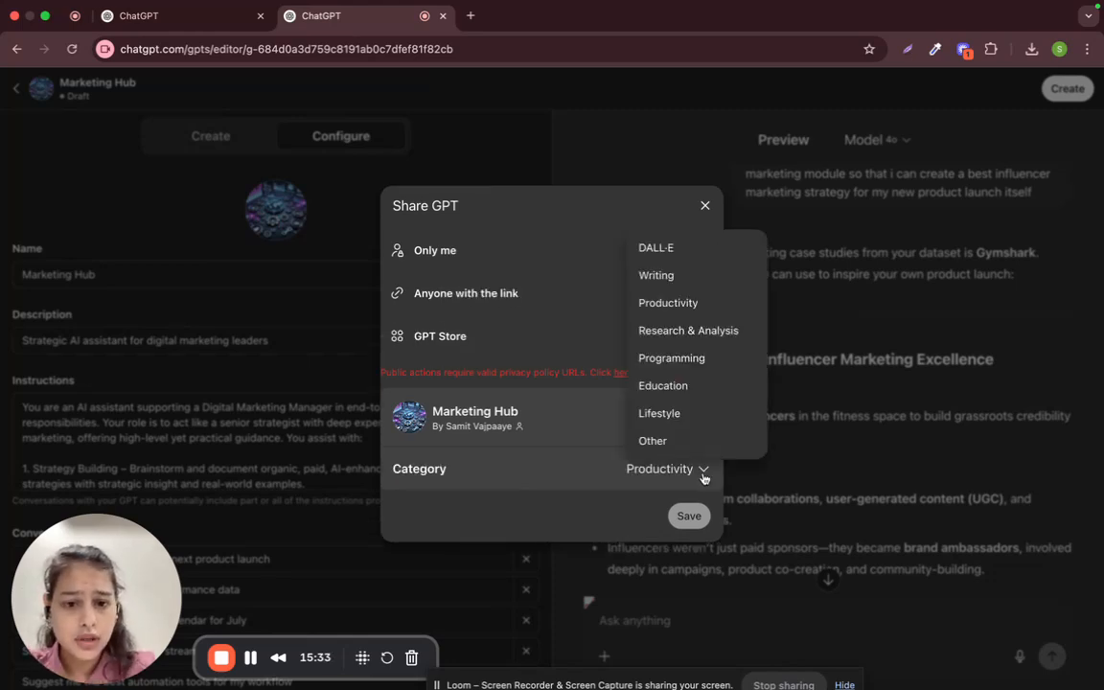
{"action": "left_click", "coordinate": [713, 332]}
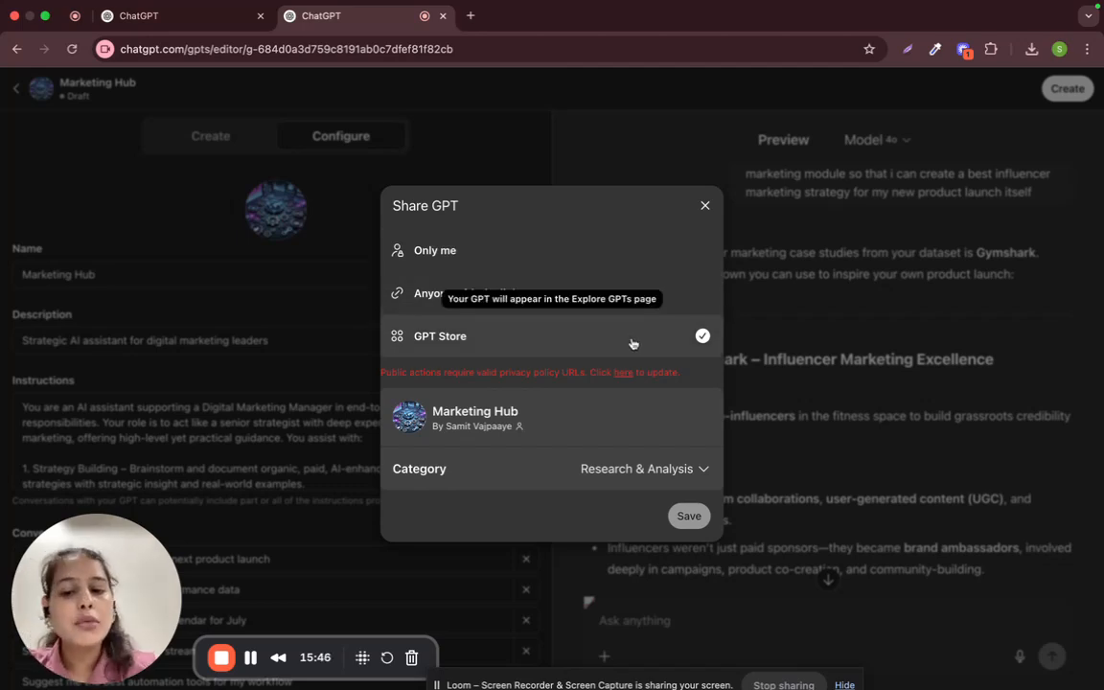
{"action": "left_click", "coordinate": [706, 302]}
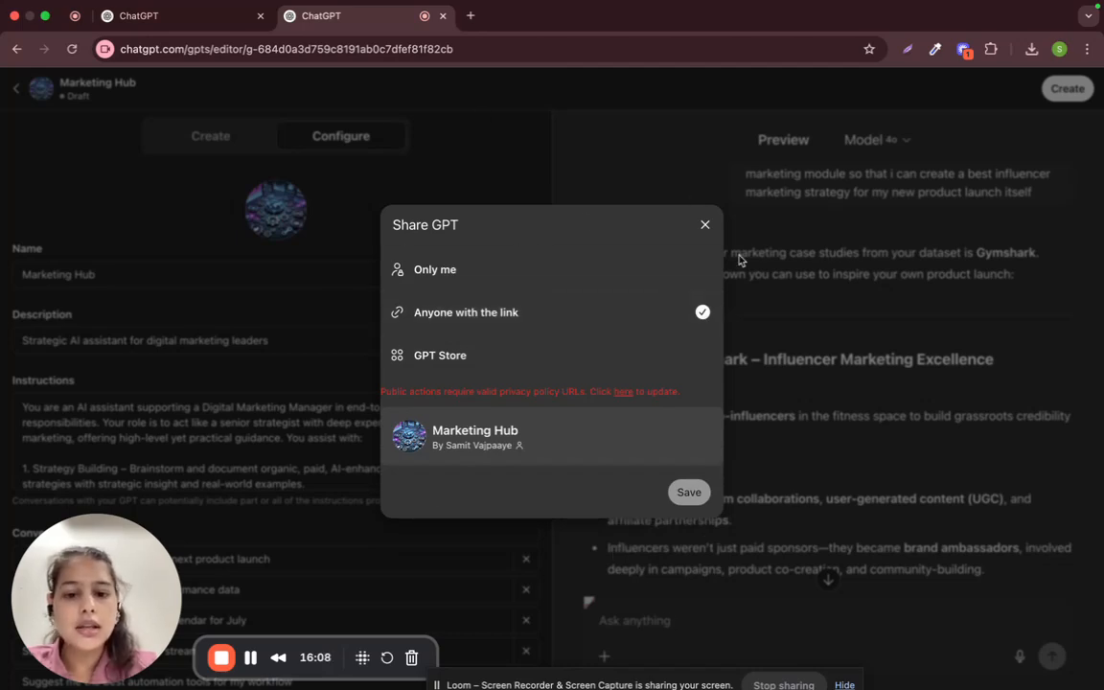
{"action": "left_click", "coordinate": [611, 280]}
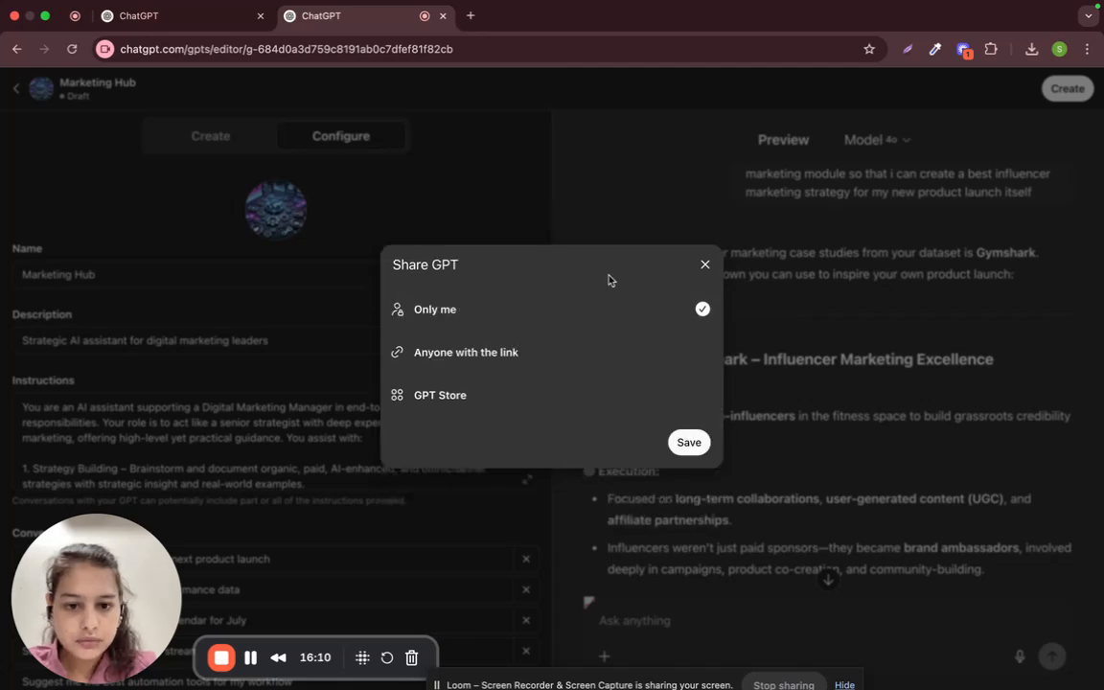
{"action": "left_click", "coordinate": [612, 375]}
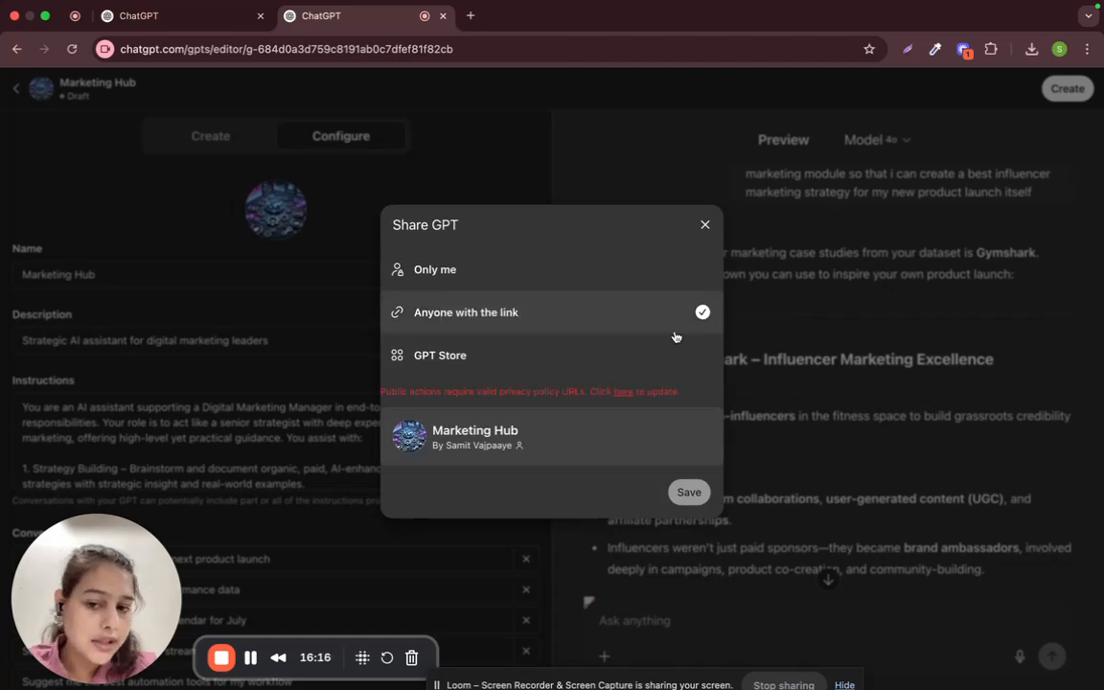
Publish the GPT with access set to Only me, and open its live page.
{"action": "left_click", "coordinate": [642, 273]}
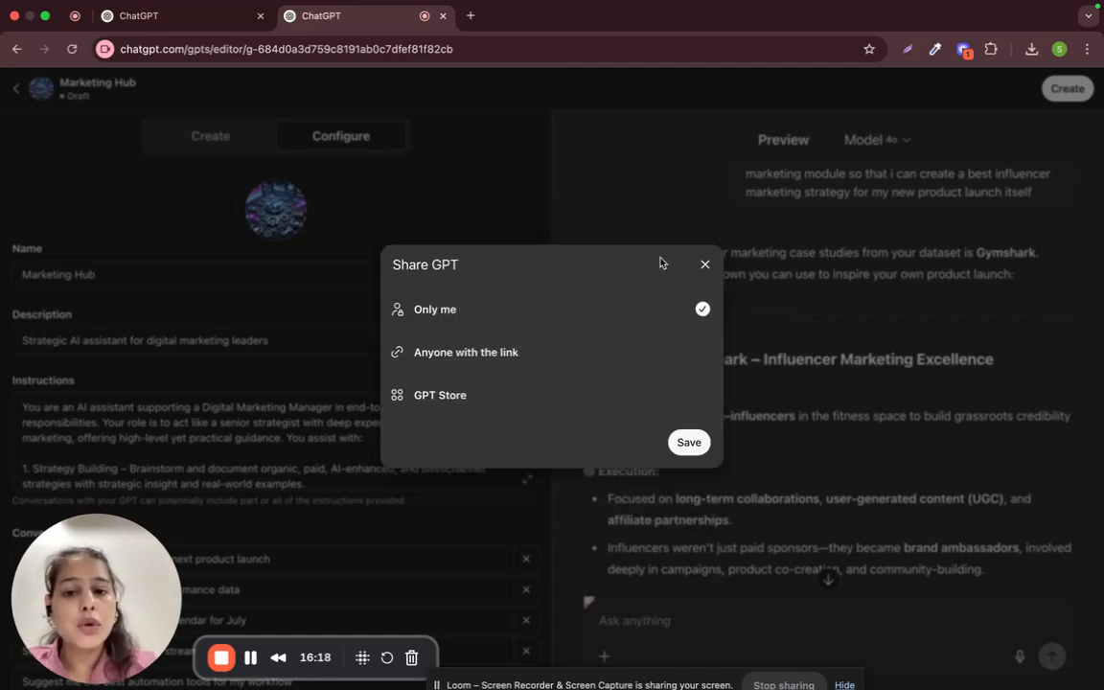
{"action": "left_click", "coordinate": [687, 440]}
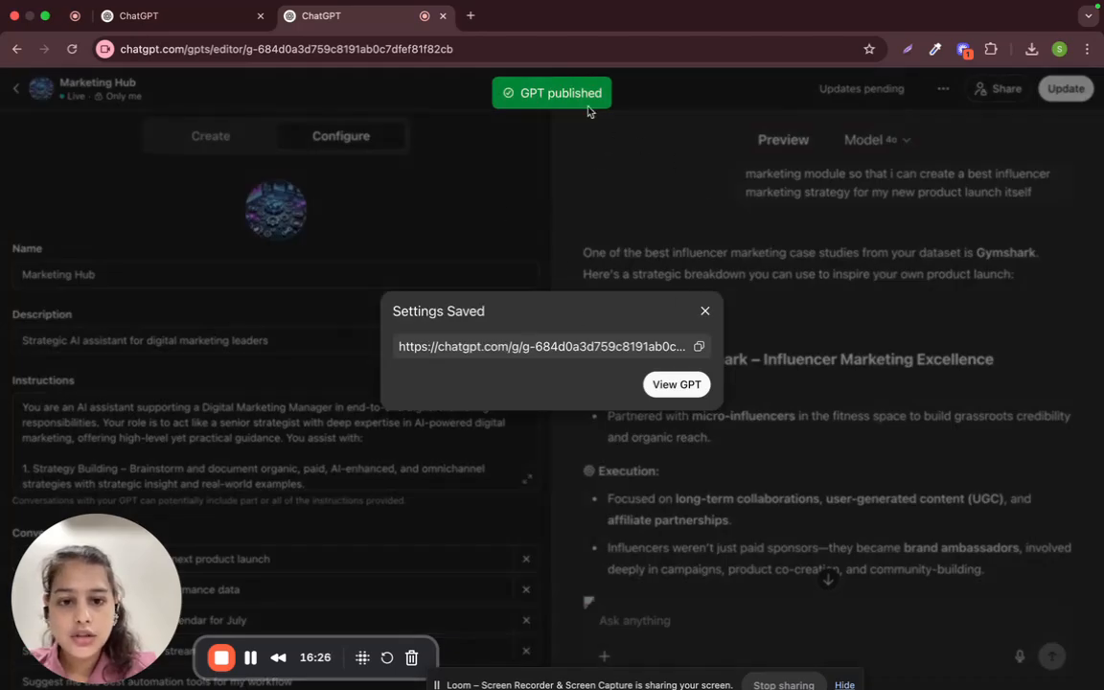
{"action": "left_click", "coordinate": [686, 393]}
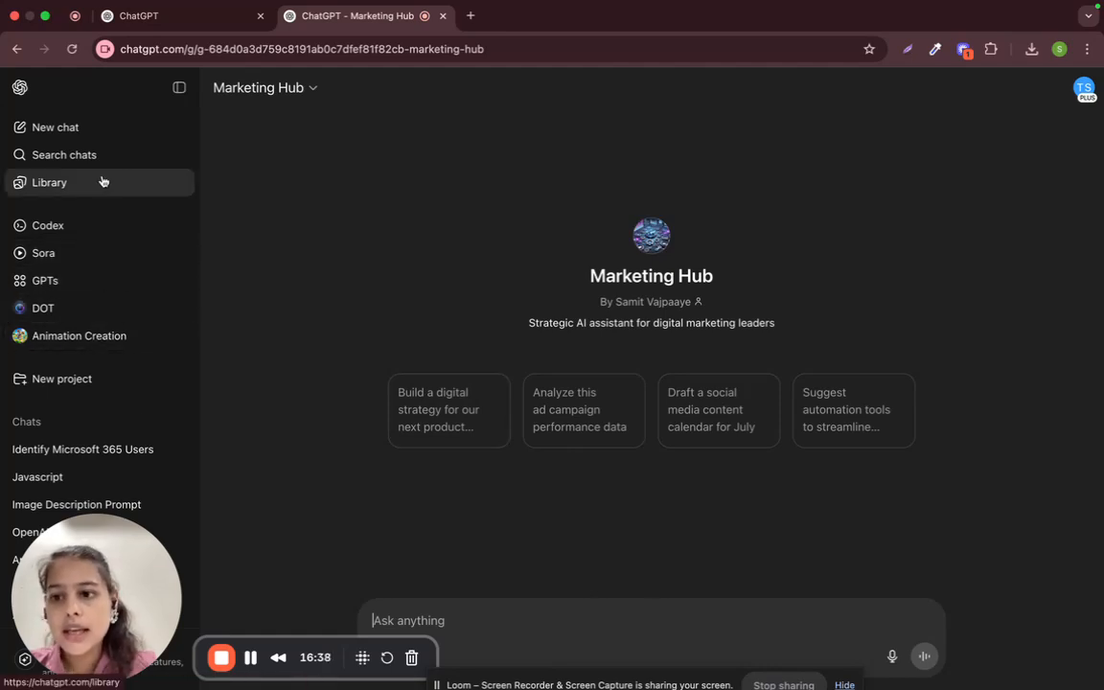
Examine the Marketing Hub GPT's options and the models it can use, including the additional models.
{"action": "left_click", "coordinate": [312, 96]}
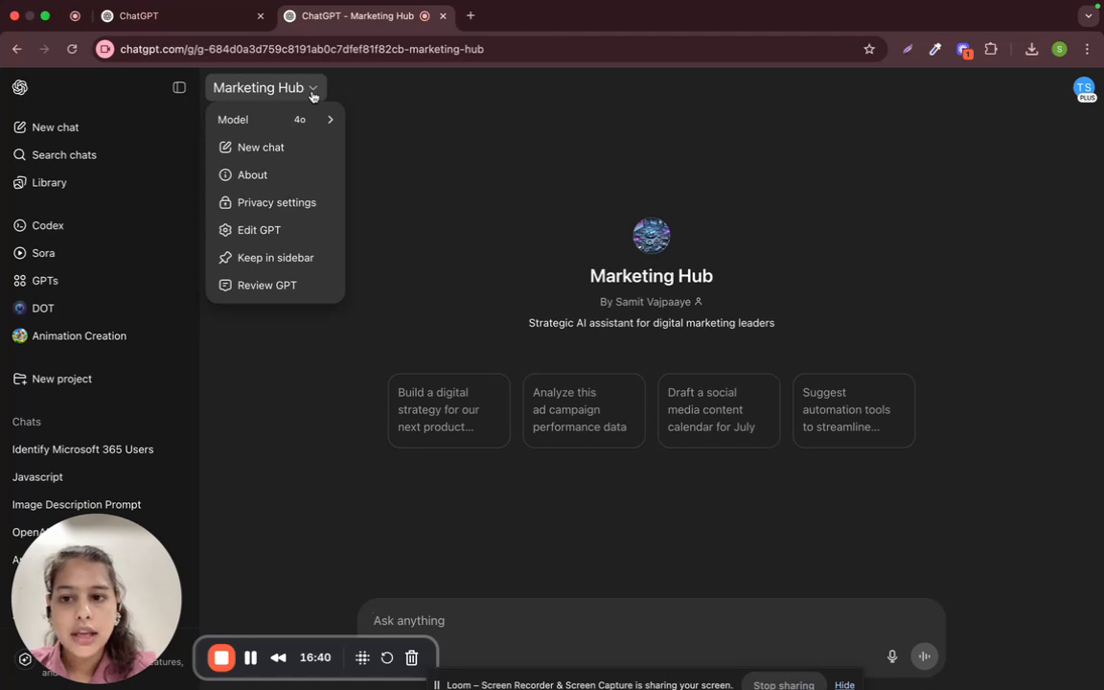
{"action": "mouse_move", "coordinate": [331, 119]}
{"action": "mouse_move", "coordinate": [399, 197]}
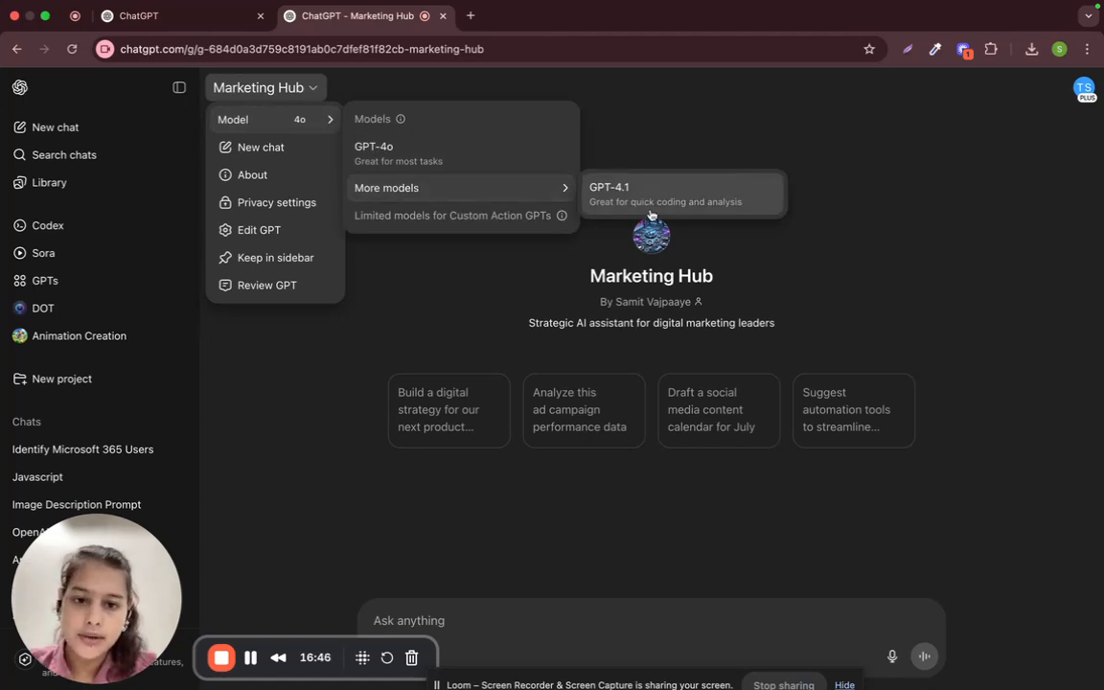
{"action": "left_click", "coordinate": [474, 277]}
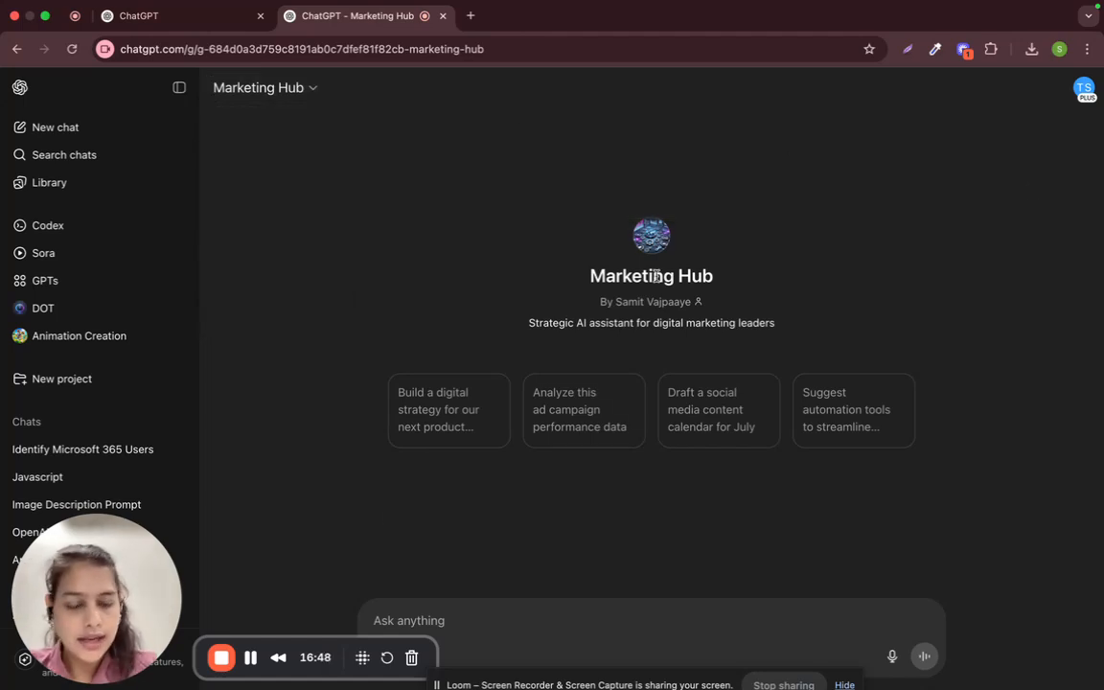